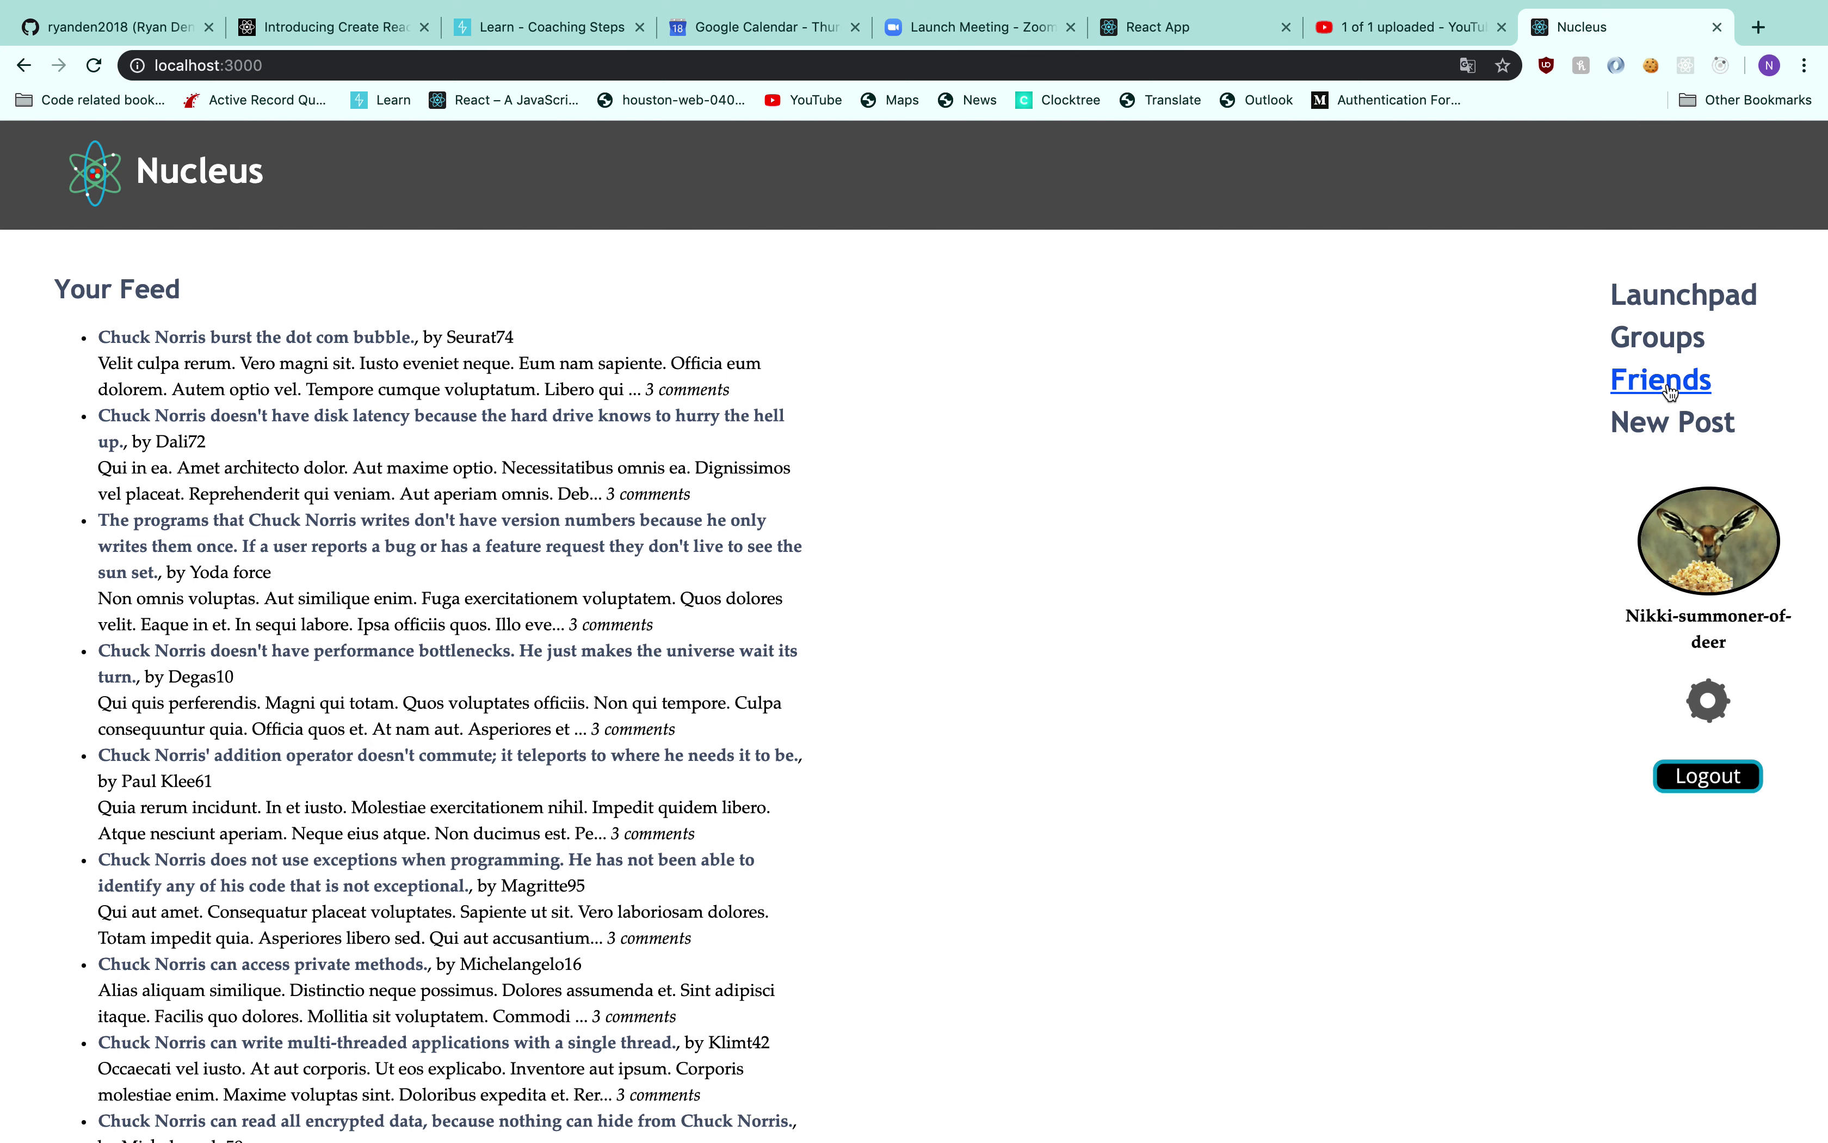
Open a new post form and enter the title 'A cute cat I found'
{"action": "left_click", "coordinate": [1677, 417]}
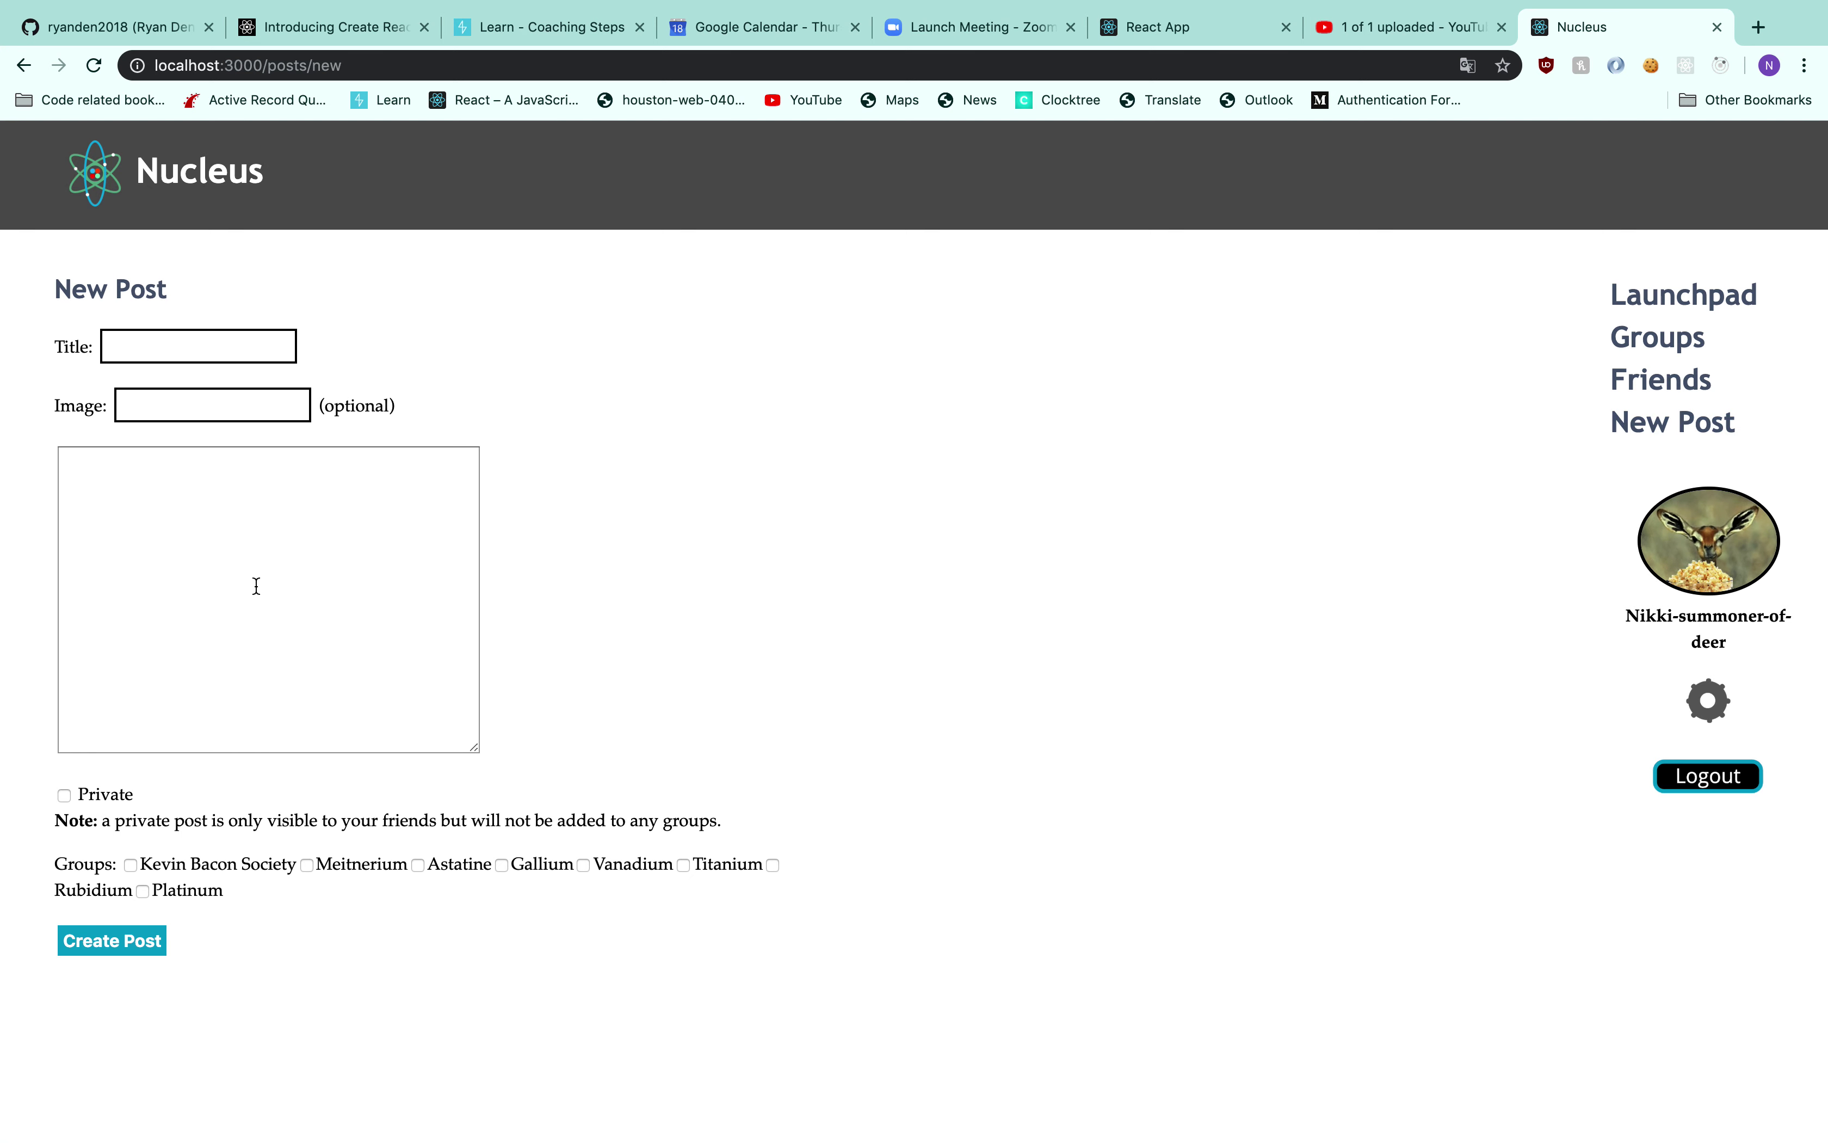
{"action": "left_click", "coordinate": [253, 352]}
{"action": "type", "text": "A cute cat l"}
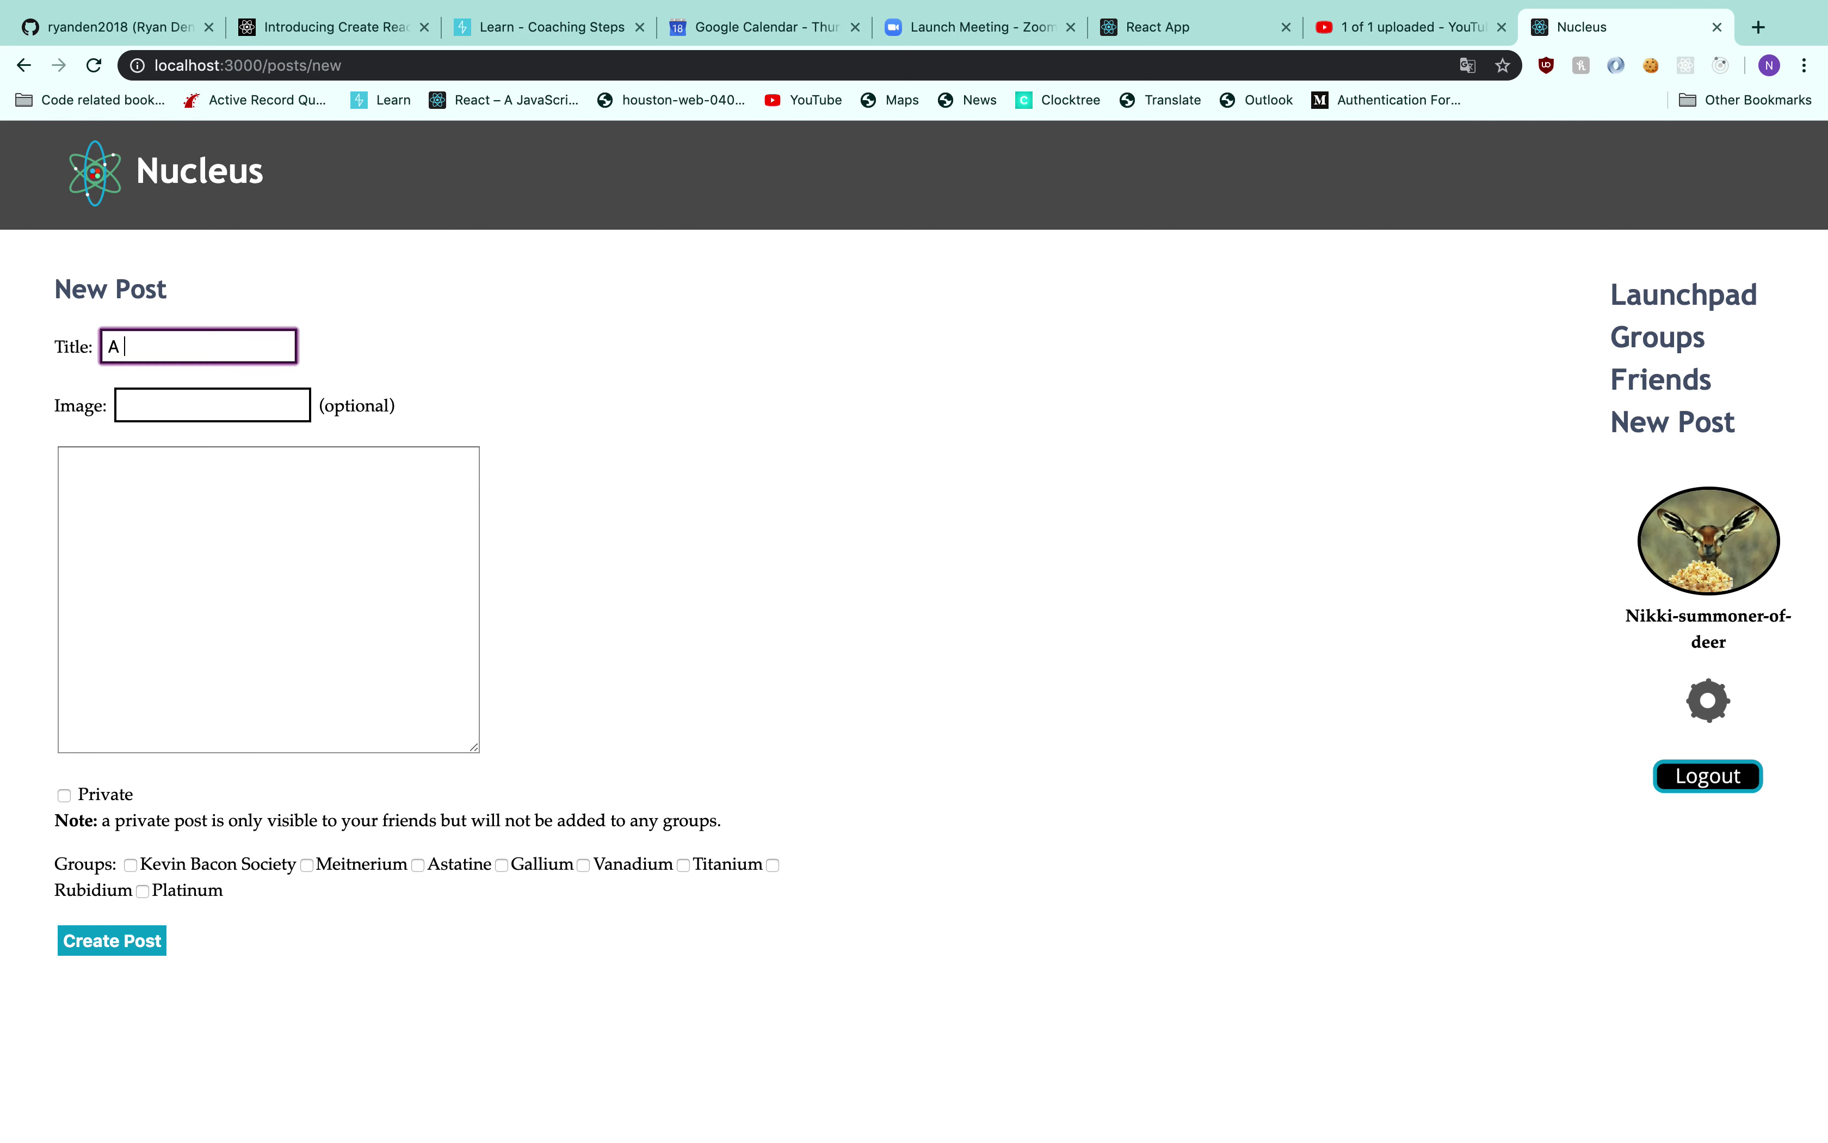
{"action": "type", "text": " found"}
Search Google for 'Cute cats' in a new browser tab
{"action": "left_click", "coordinate": [1757, 30]}
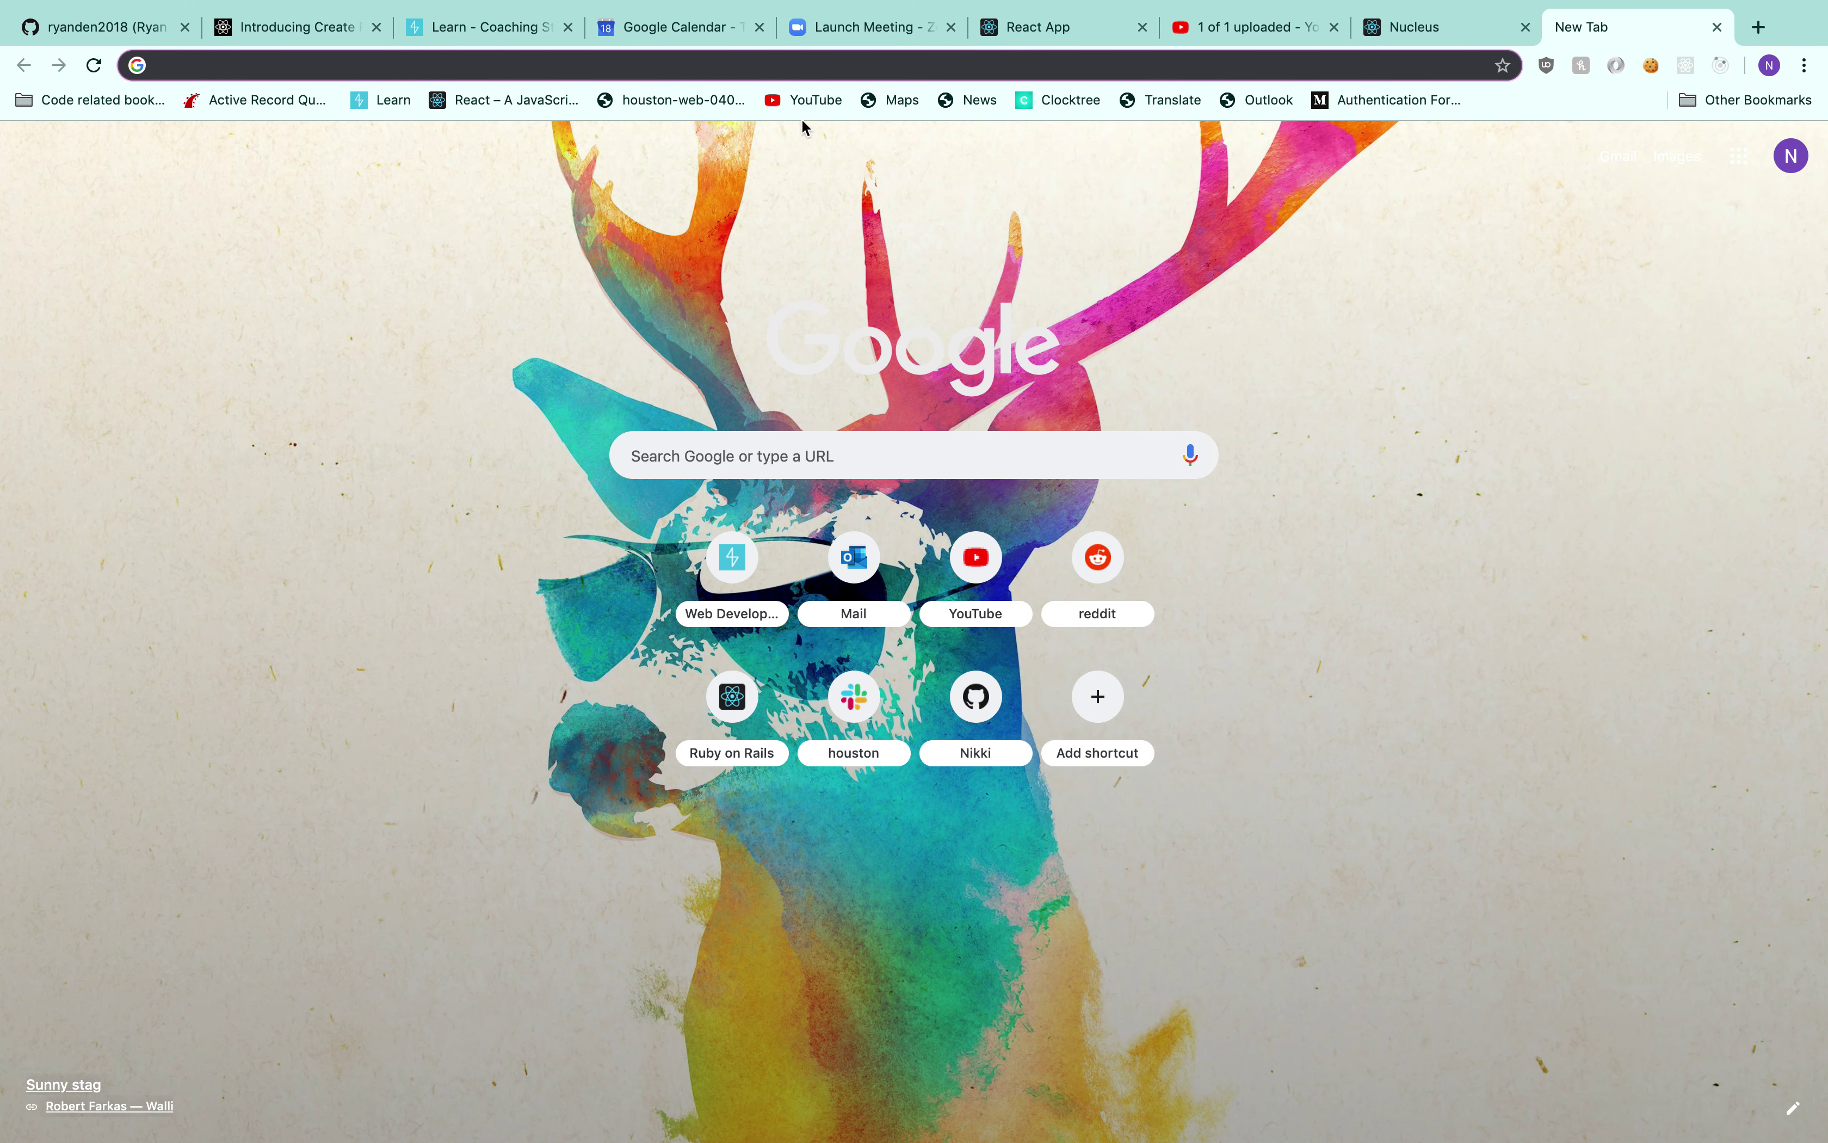
{"action": "left_click", "coordinate": [775, 445]}
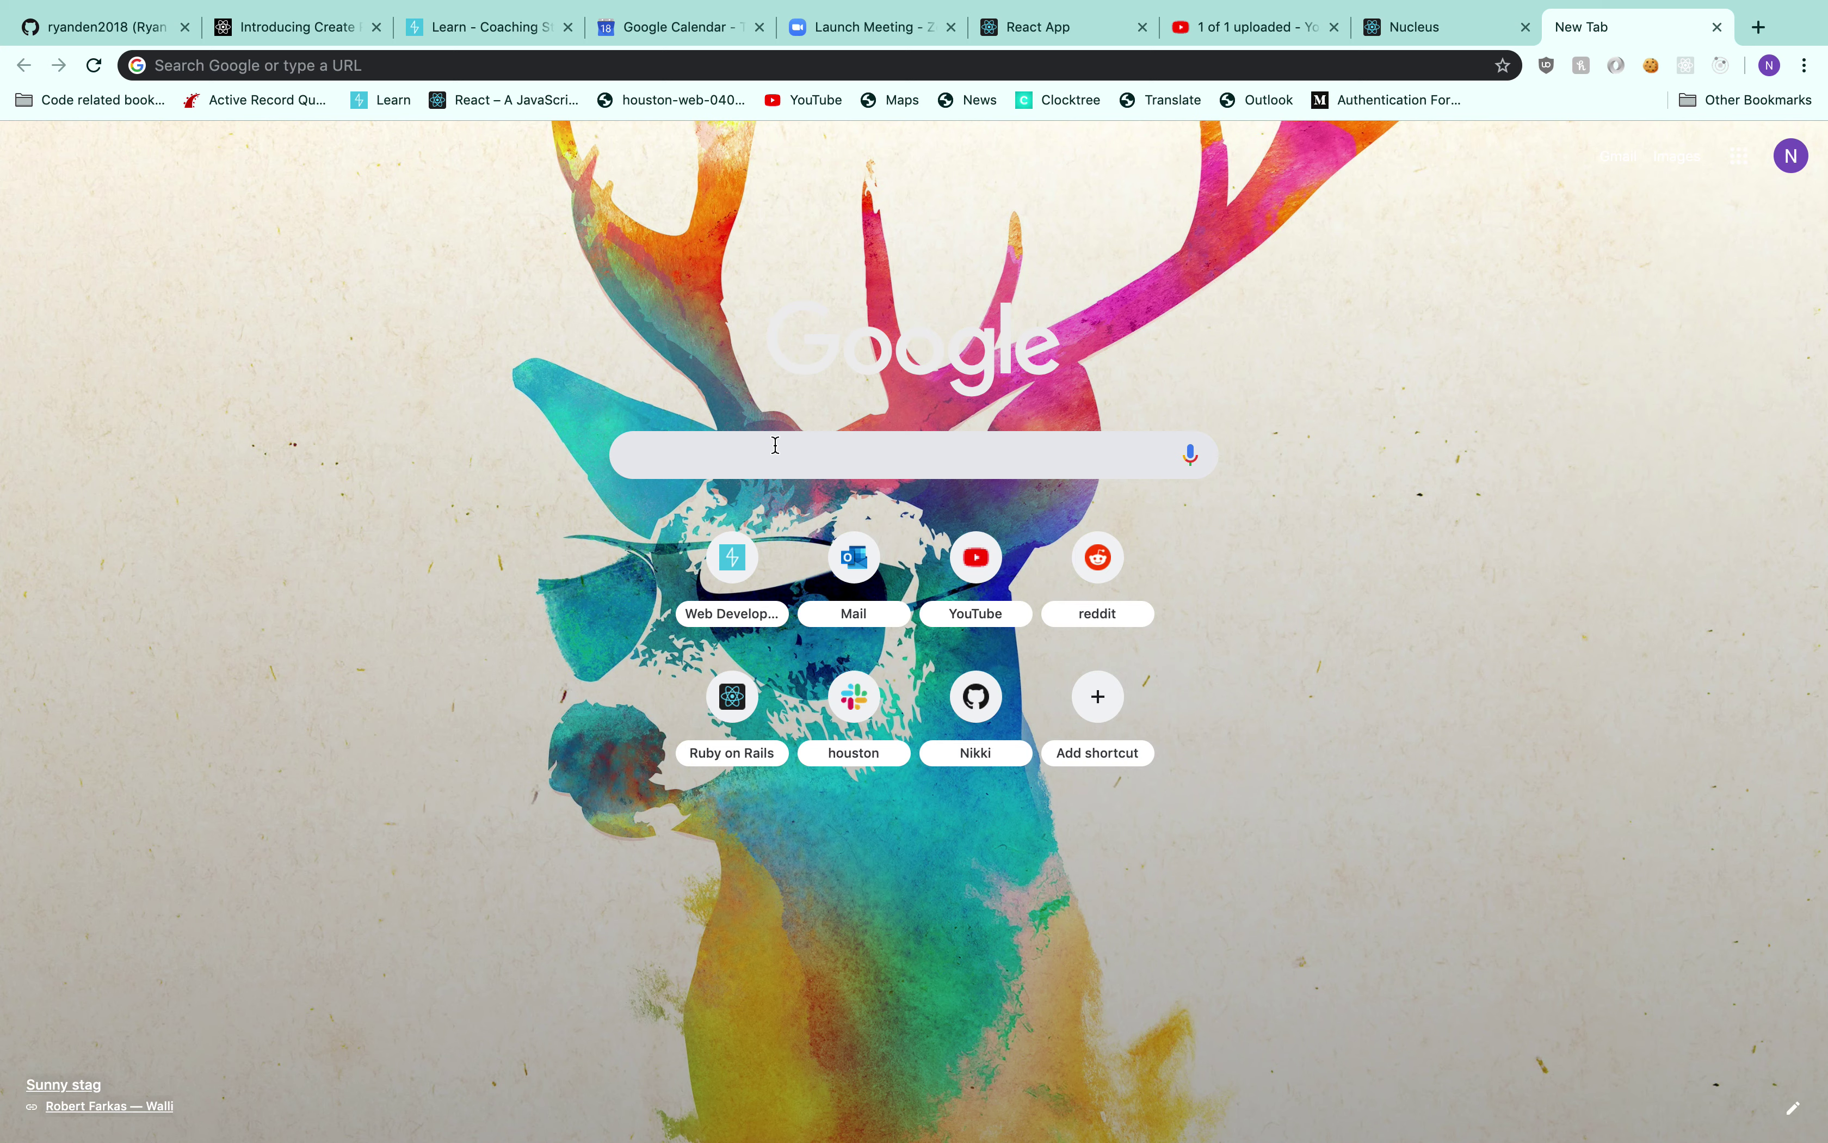
{"action": "type", "text": "Cute cates"}
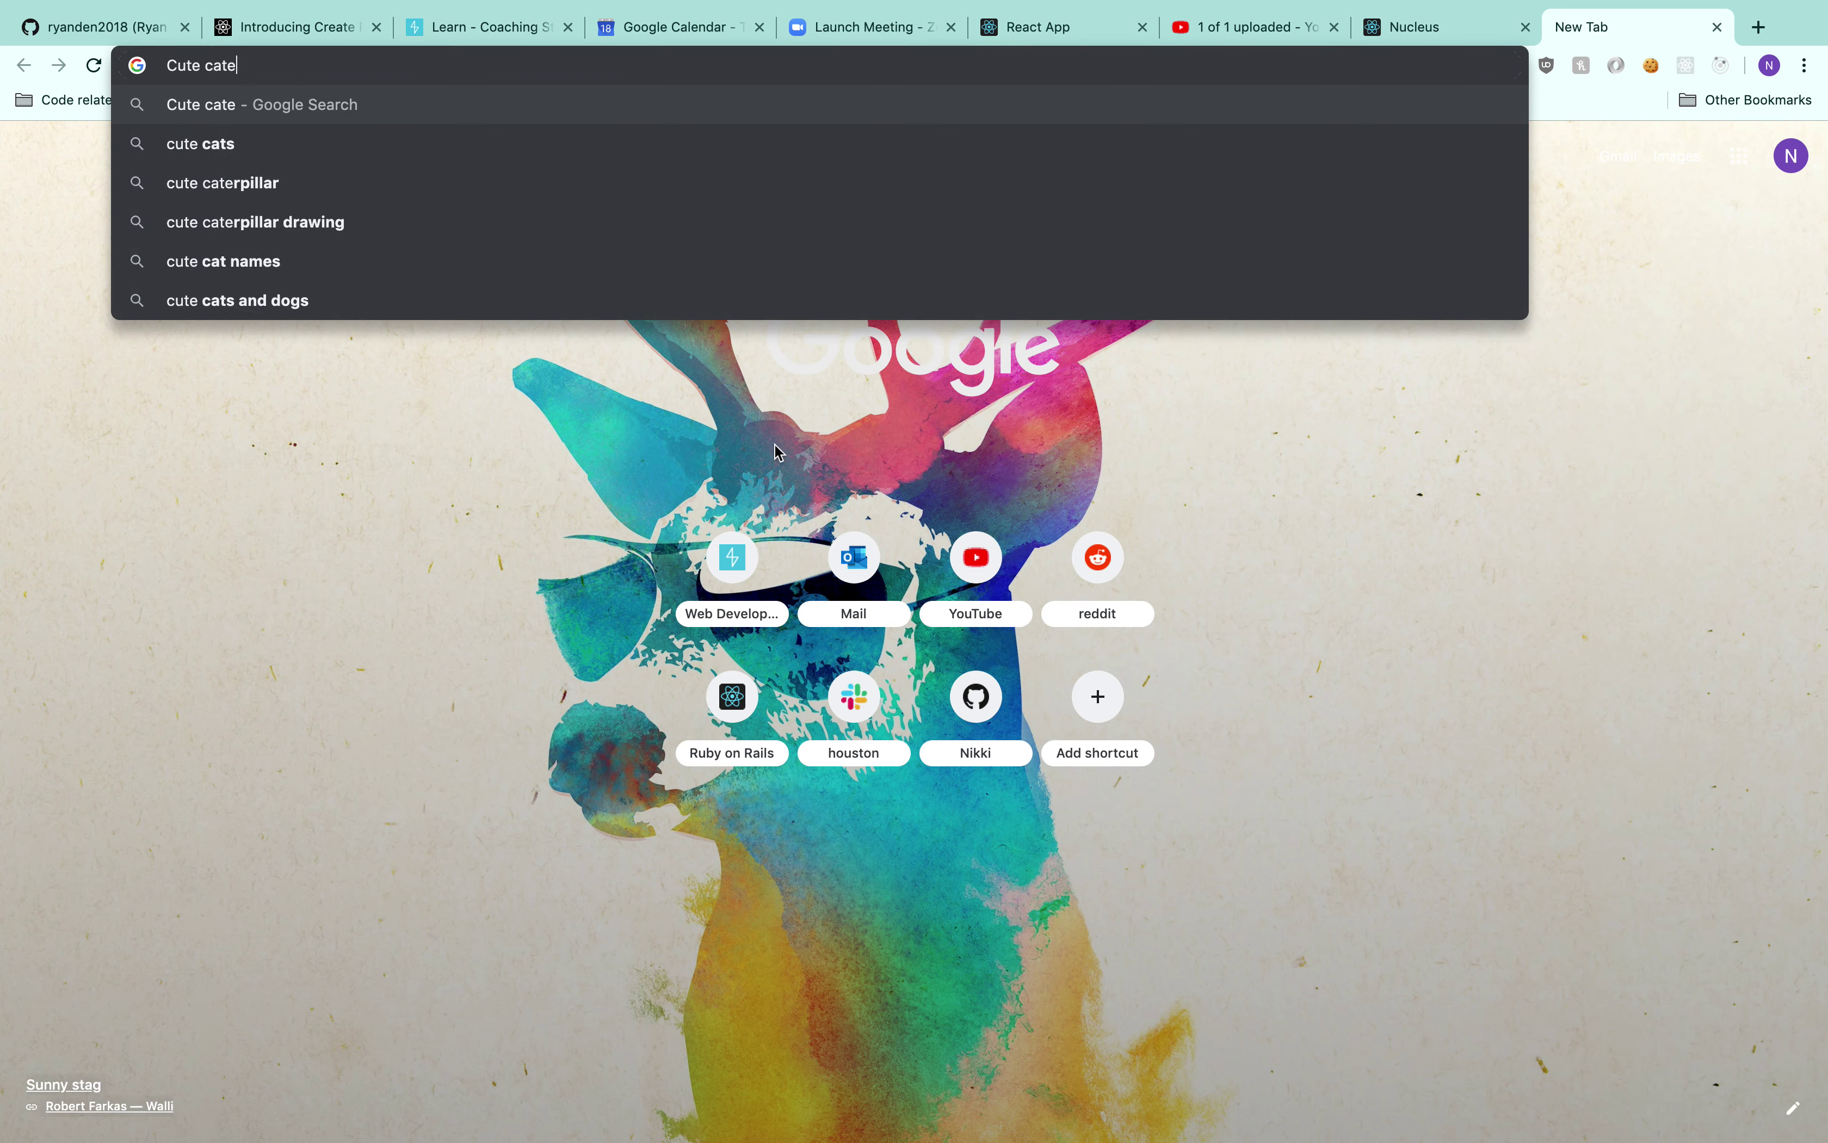
{"action": "key", "text": "BackSpace"}
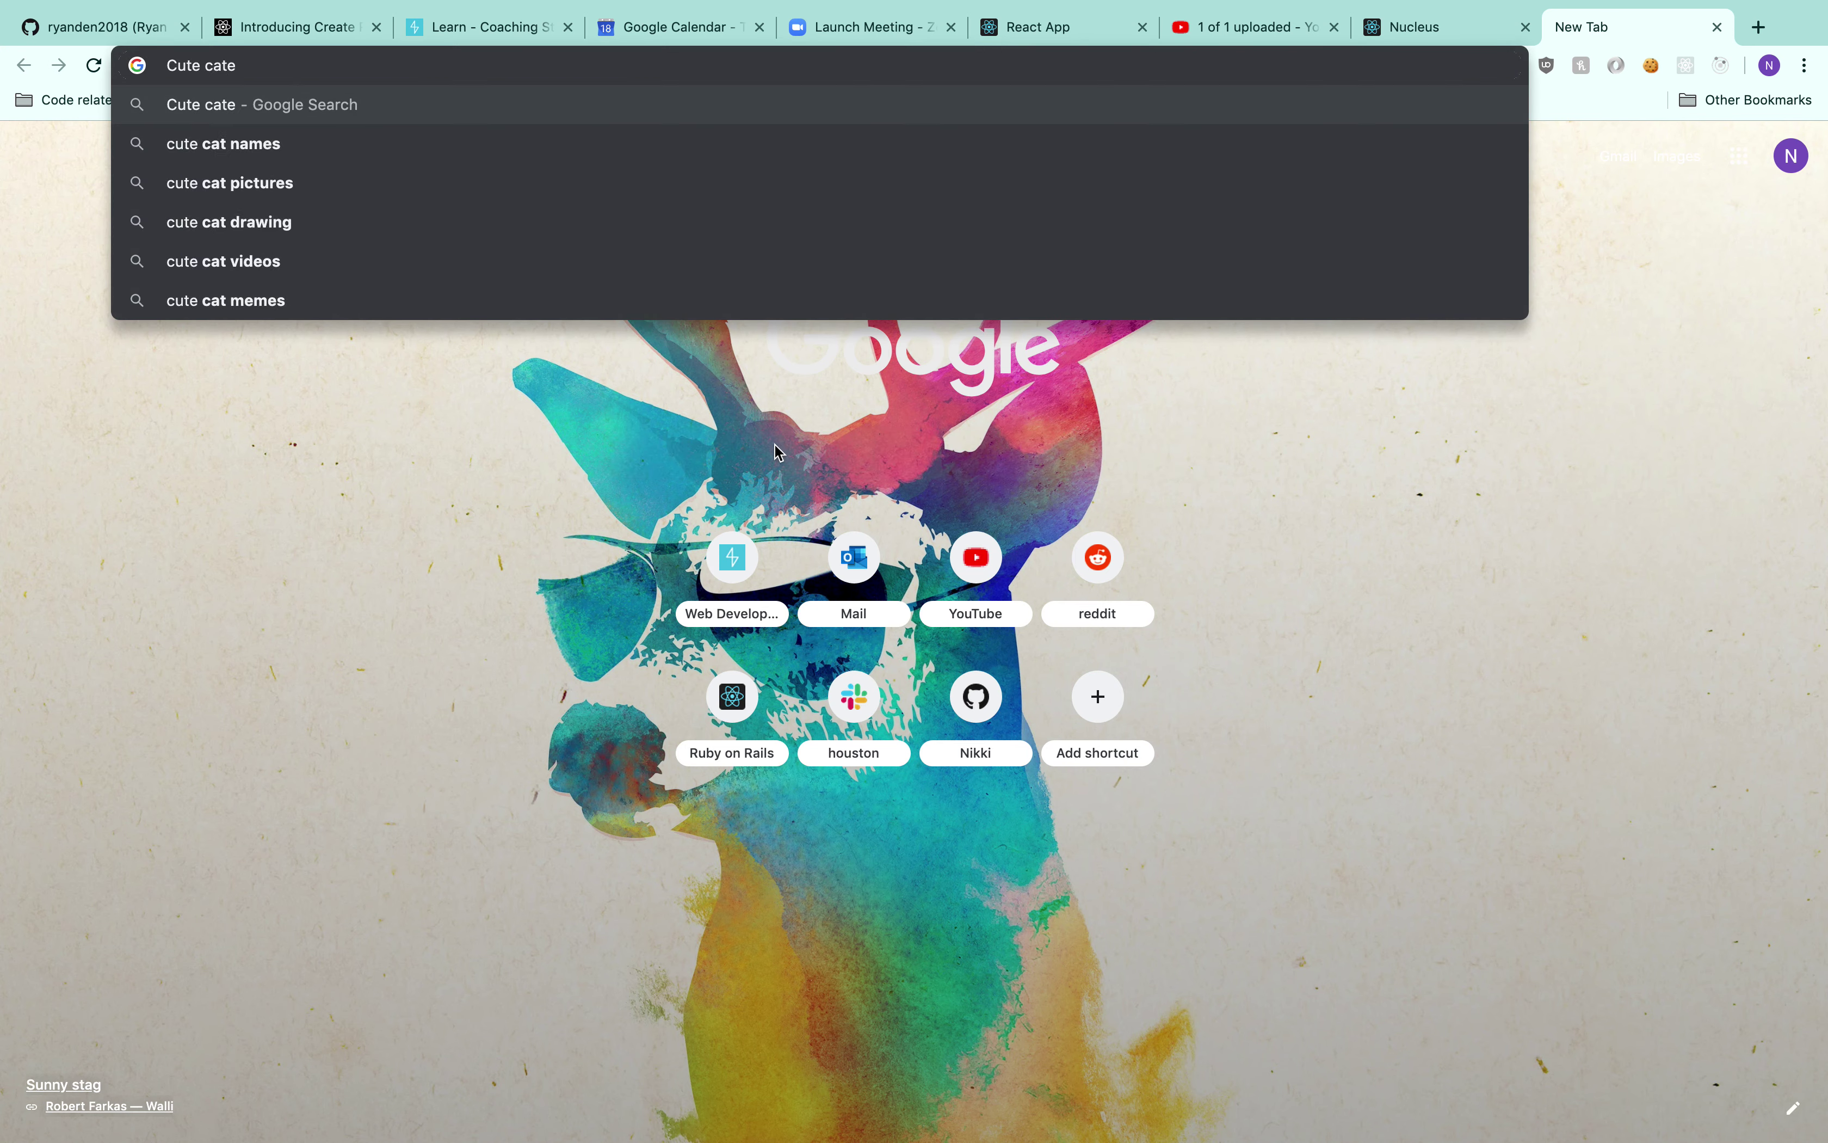
{"action": "key", "text": "Return"}
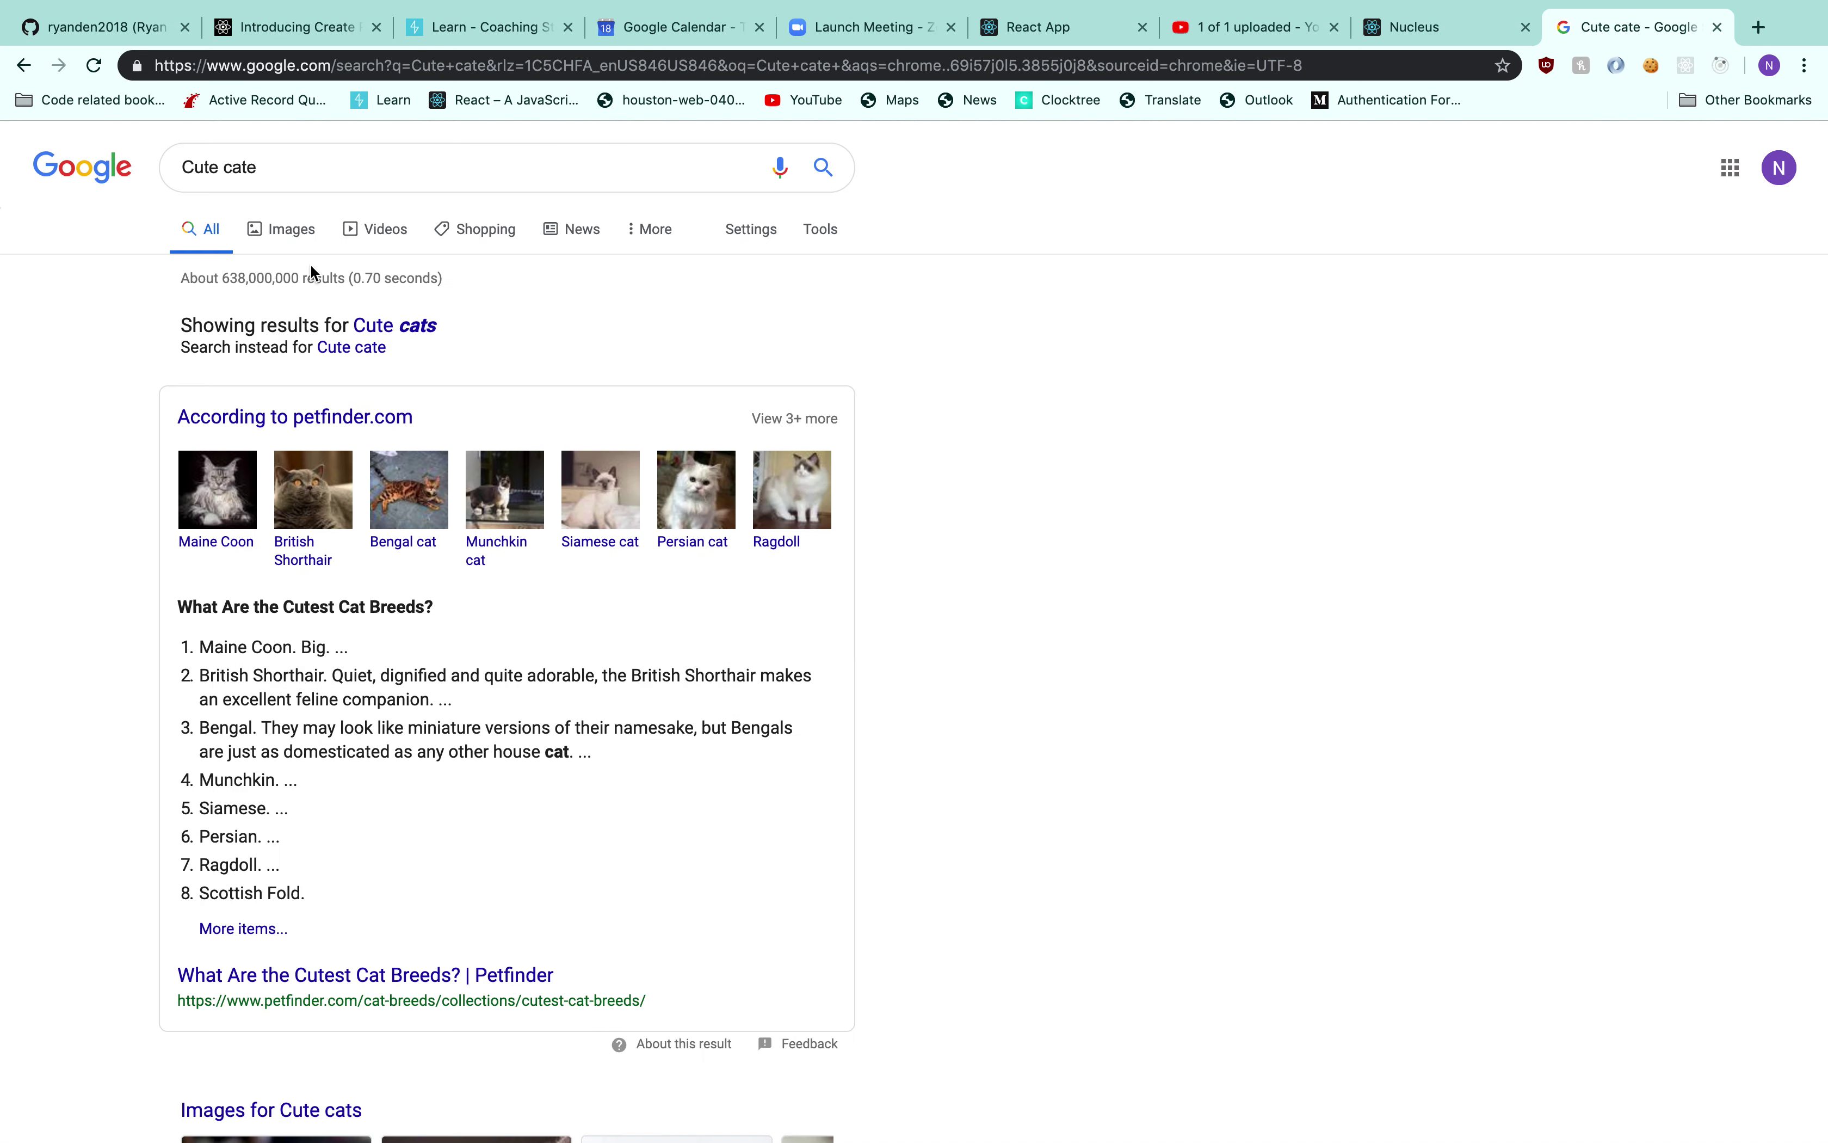
Copy the Scottish Fold kitten's image address from Images results and return to Nucleus
{"action": "left_click", "coordinate": [298, 242]}
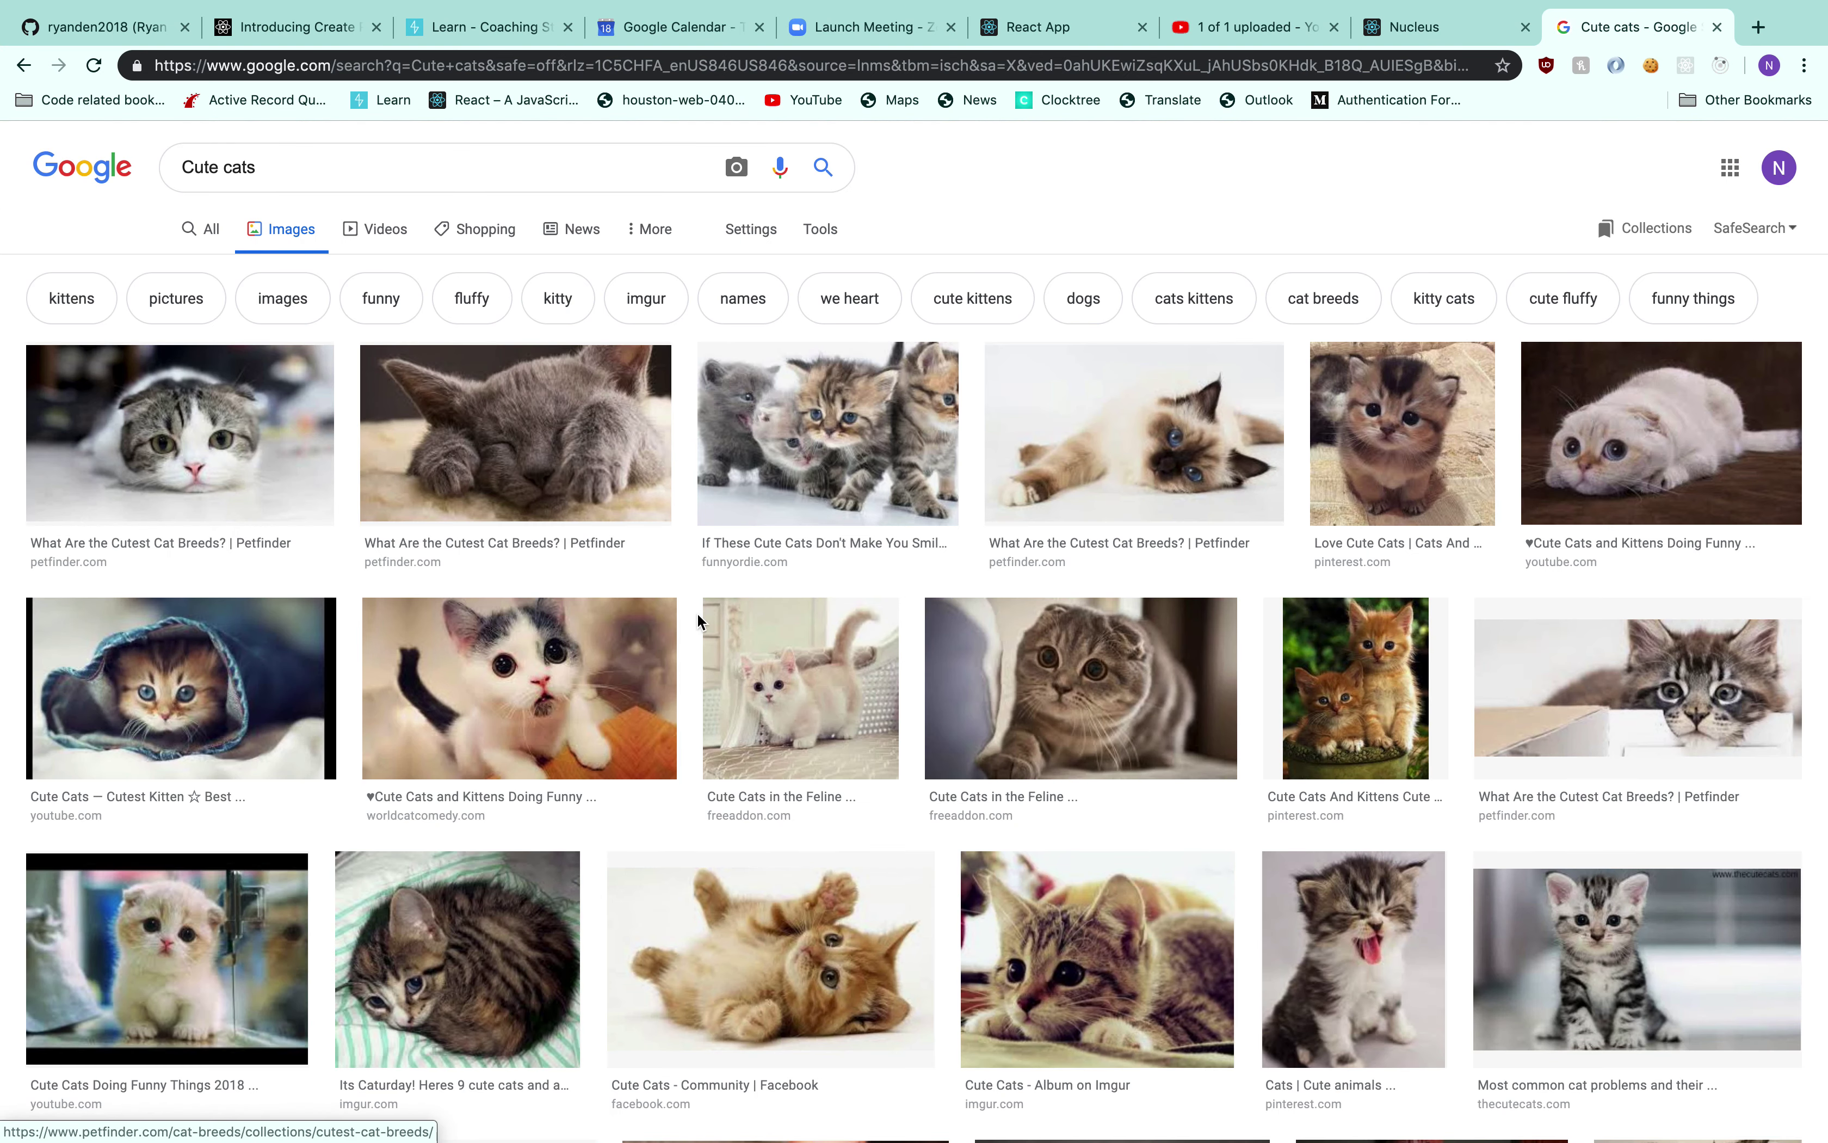
{"action": "left_click", "coordinate": [219, 412]}
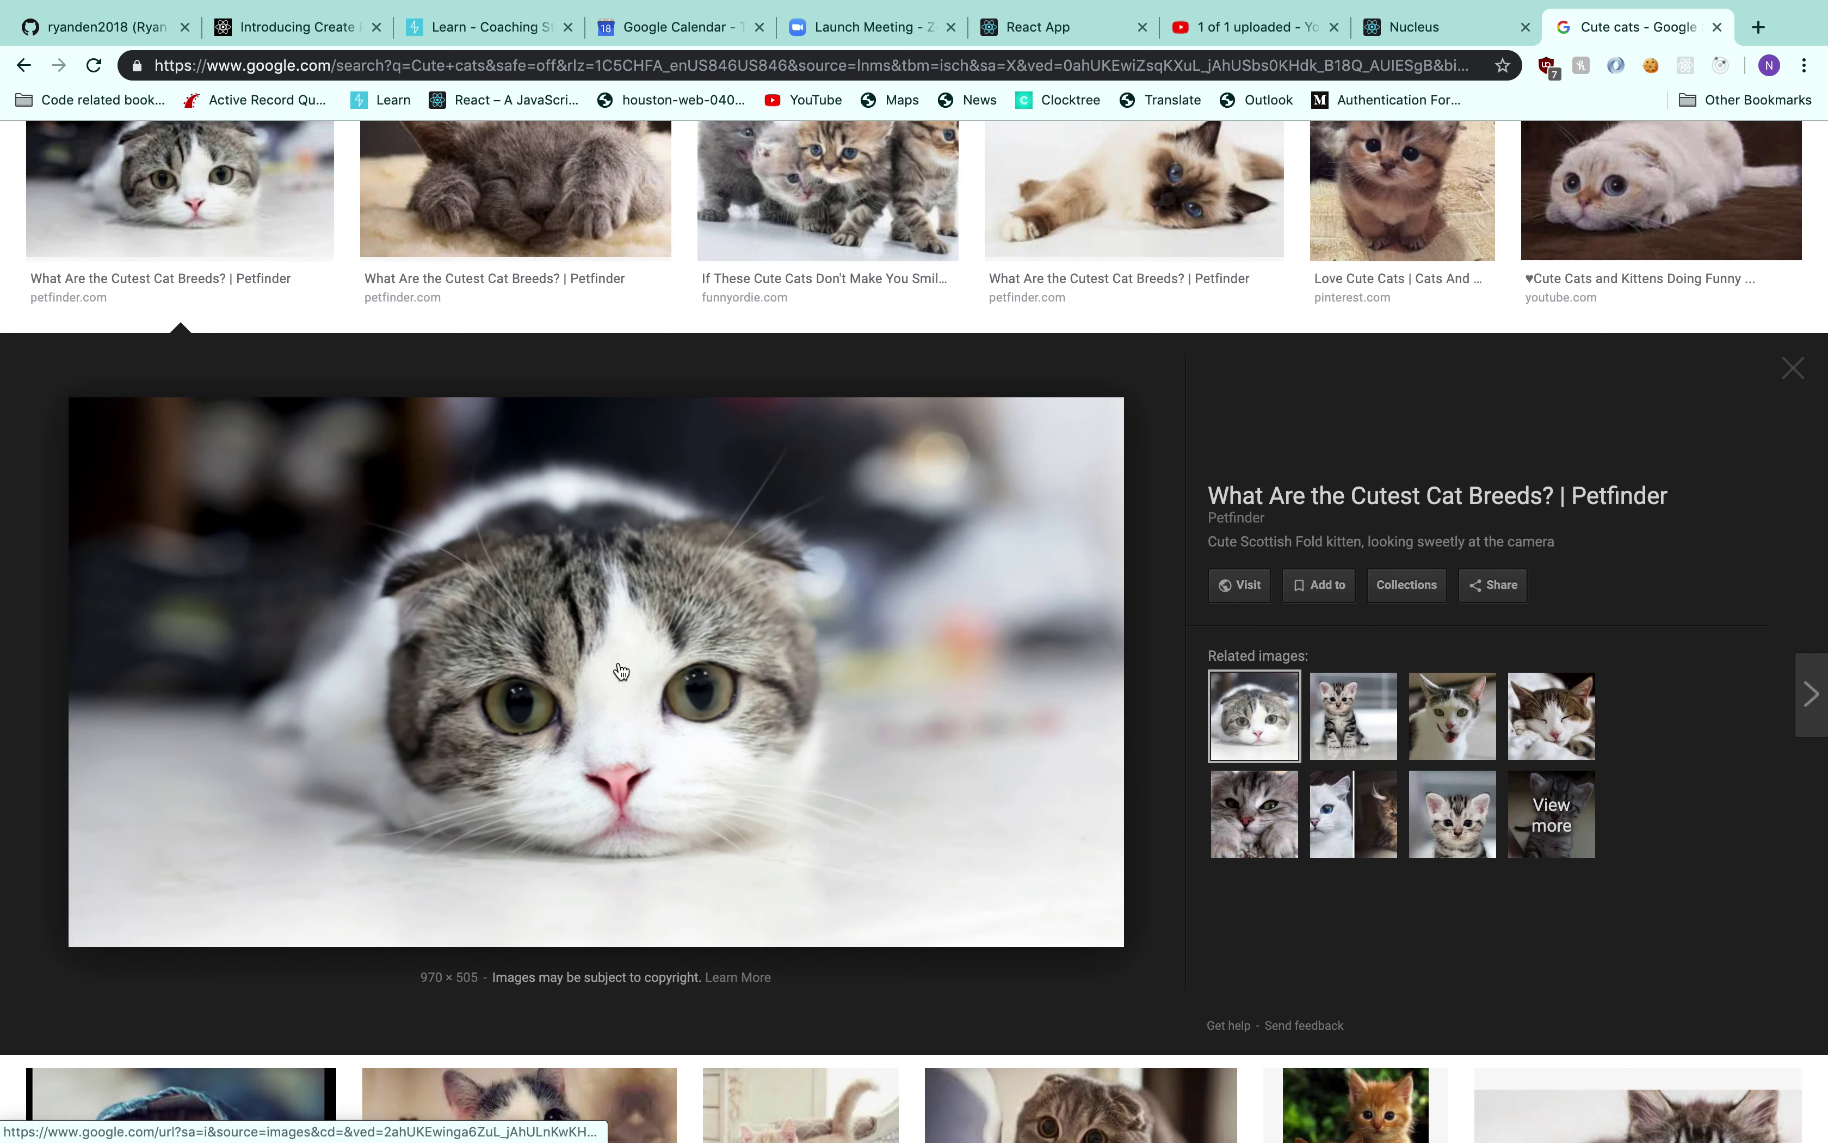
{"action": "right_click", "coordinate": [621, 671]}
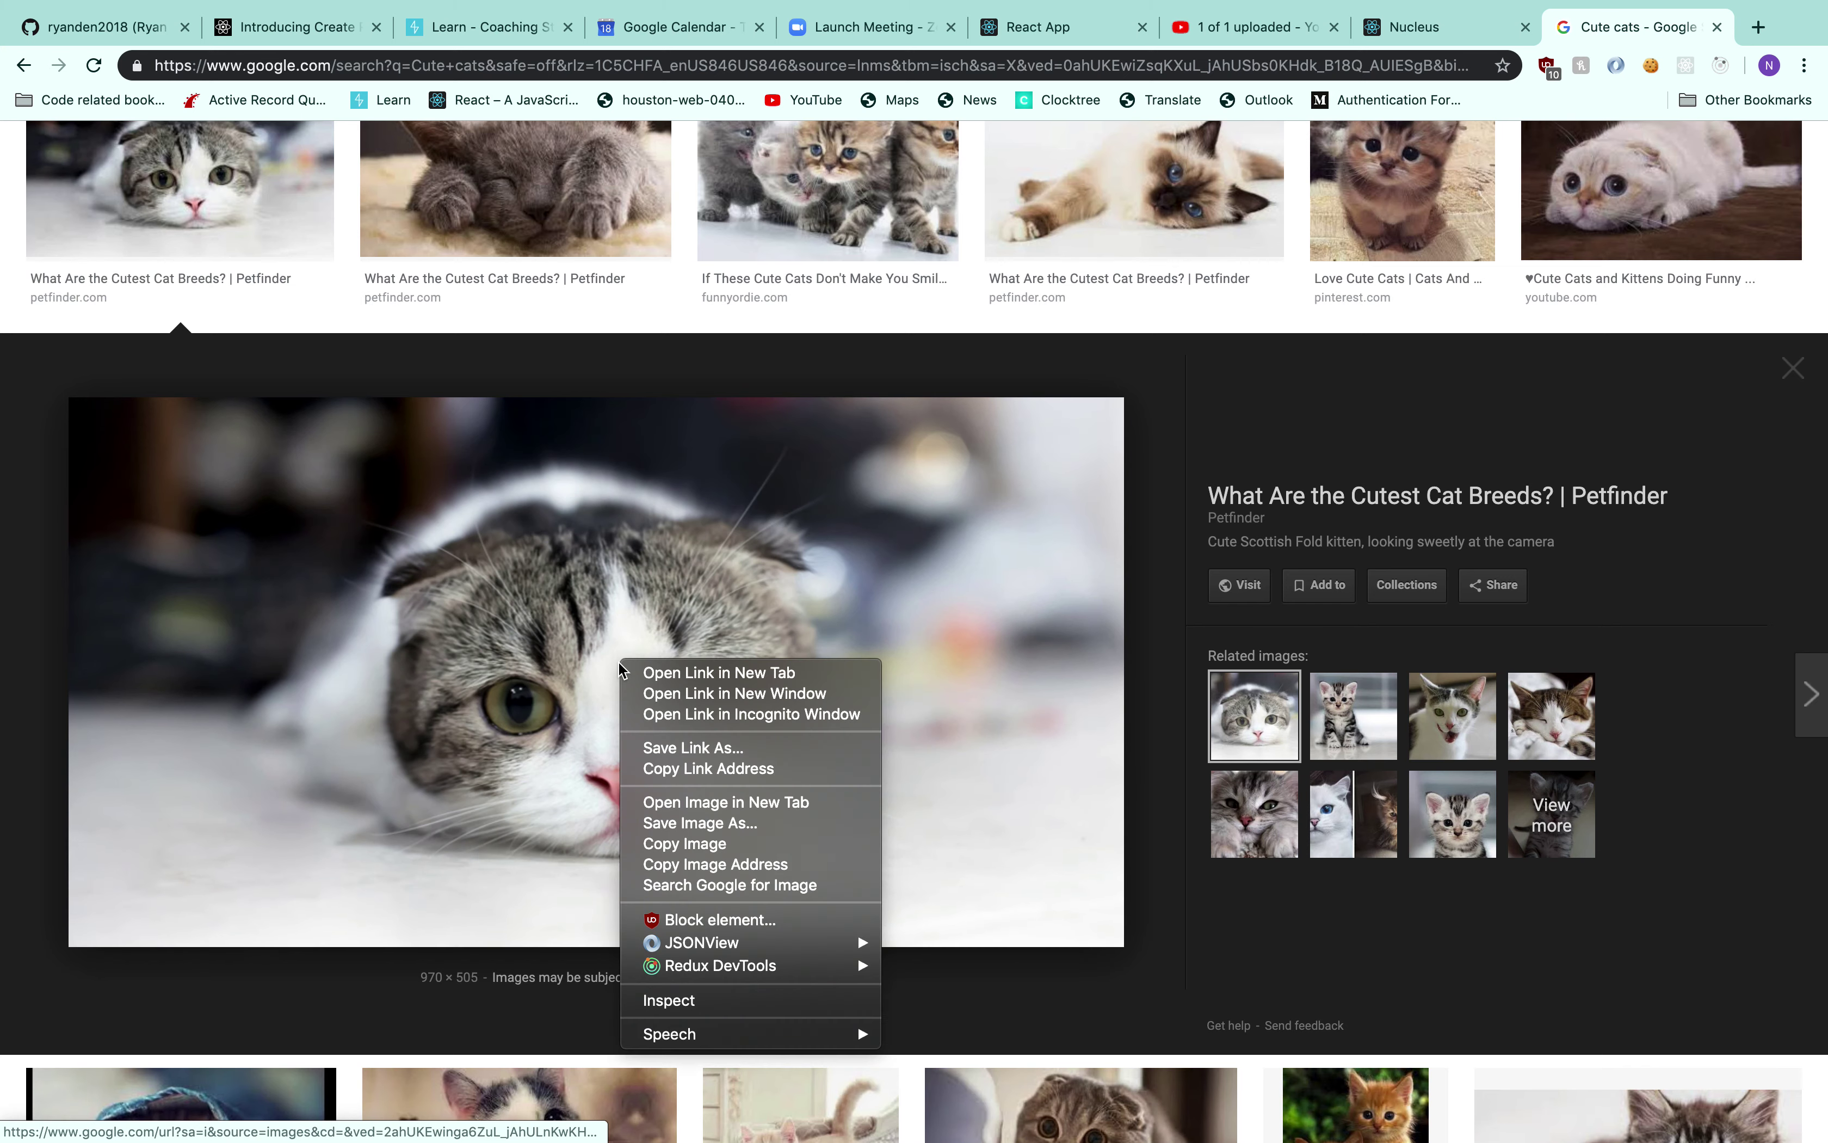
{"action": "left_click", "coordinate": [741, 866]}
{"action": "left_click", "coordinate": [1405, 34]}
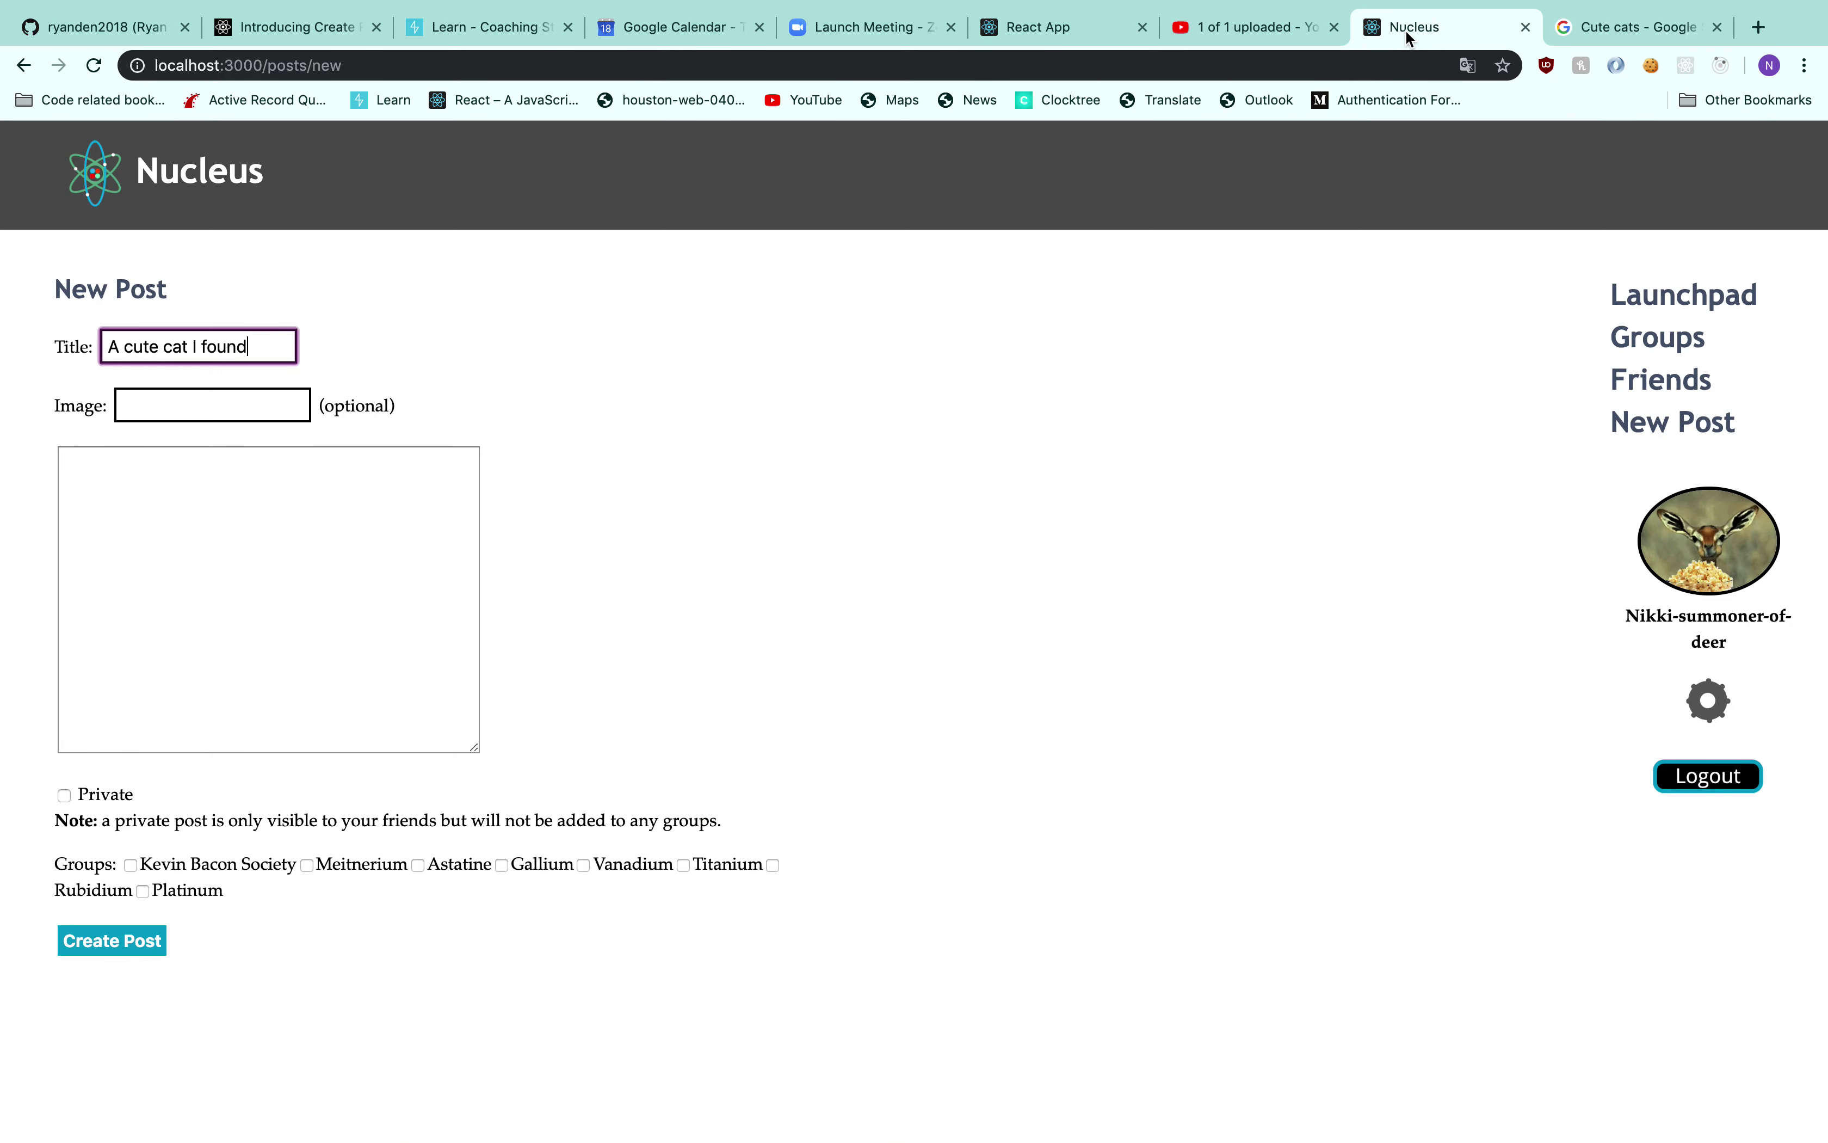
Paste the kitten image address and submit the post, which fails with 'Content can't be blank'
{"action": "left_click", "coordinate": [148, 418]}
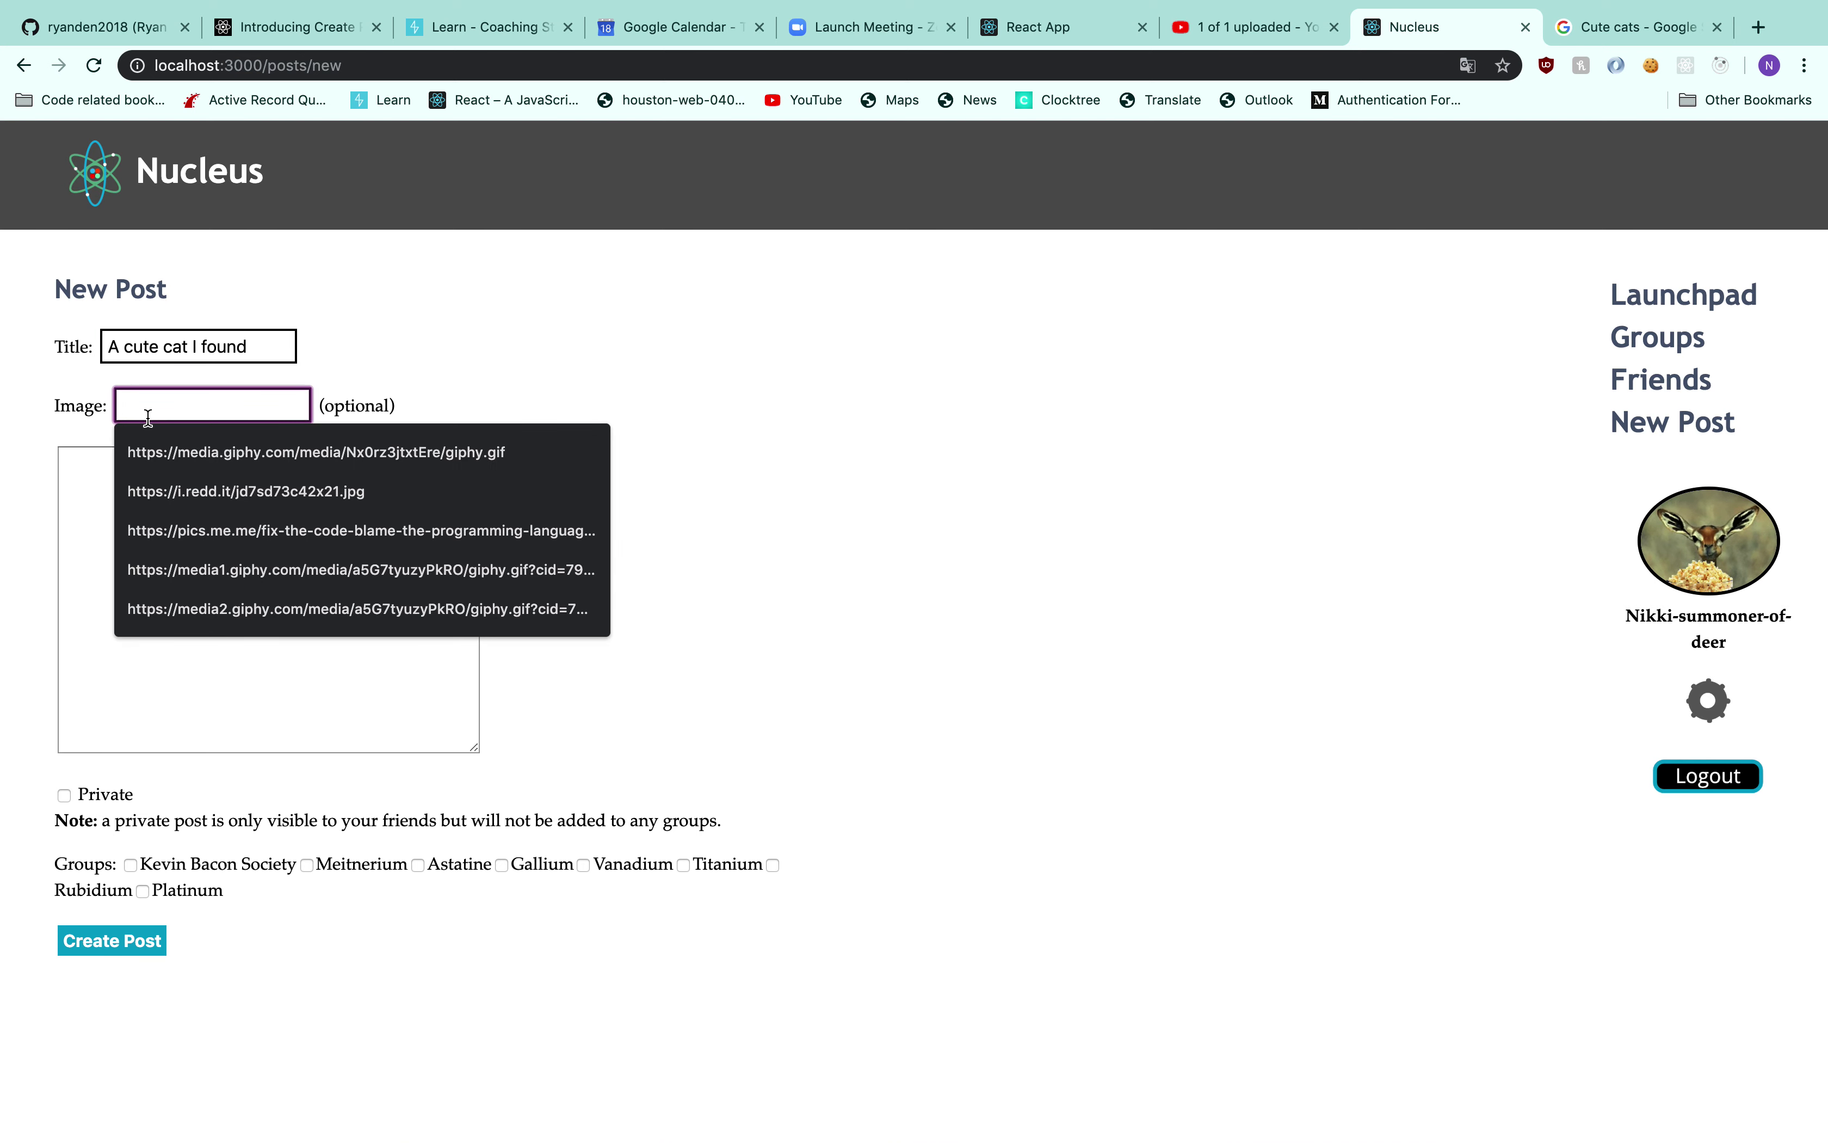
{"action": "key", "text": "super+v"}
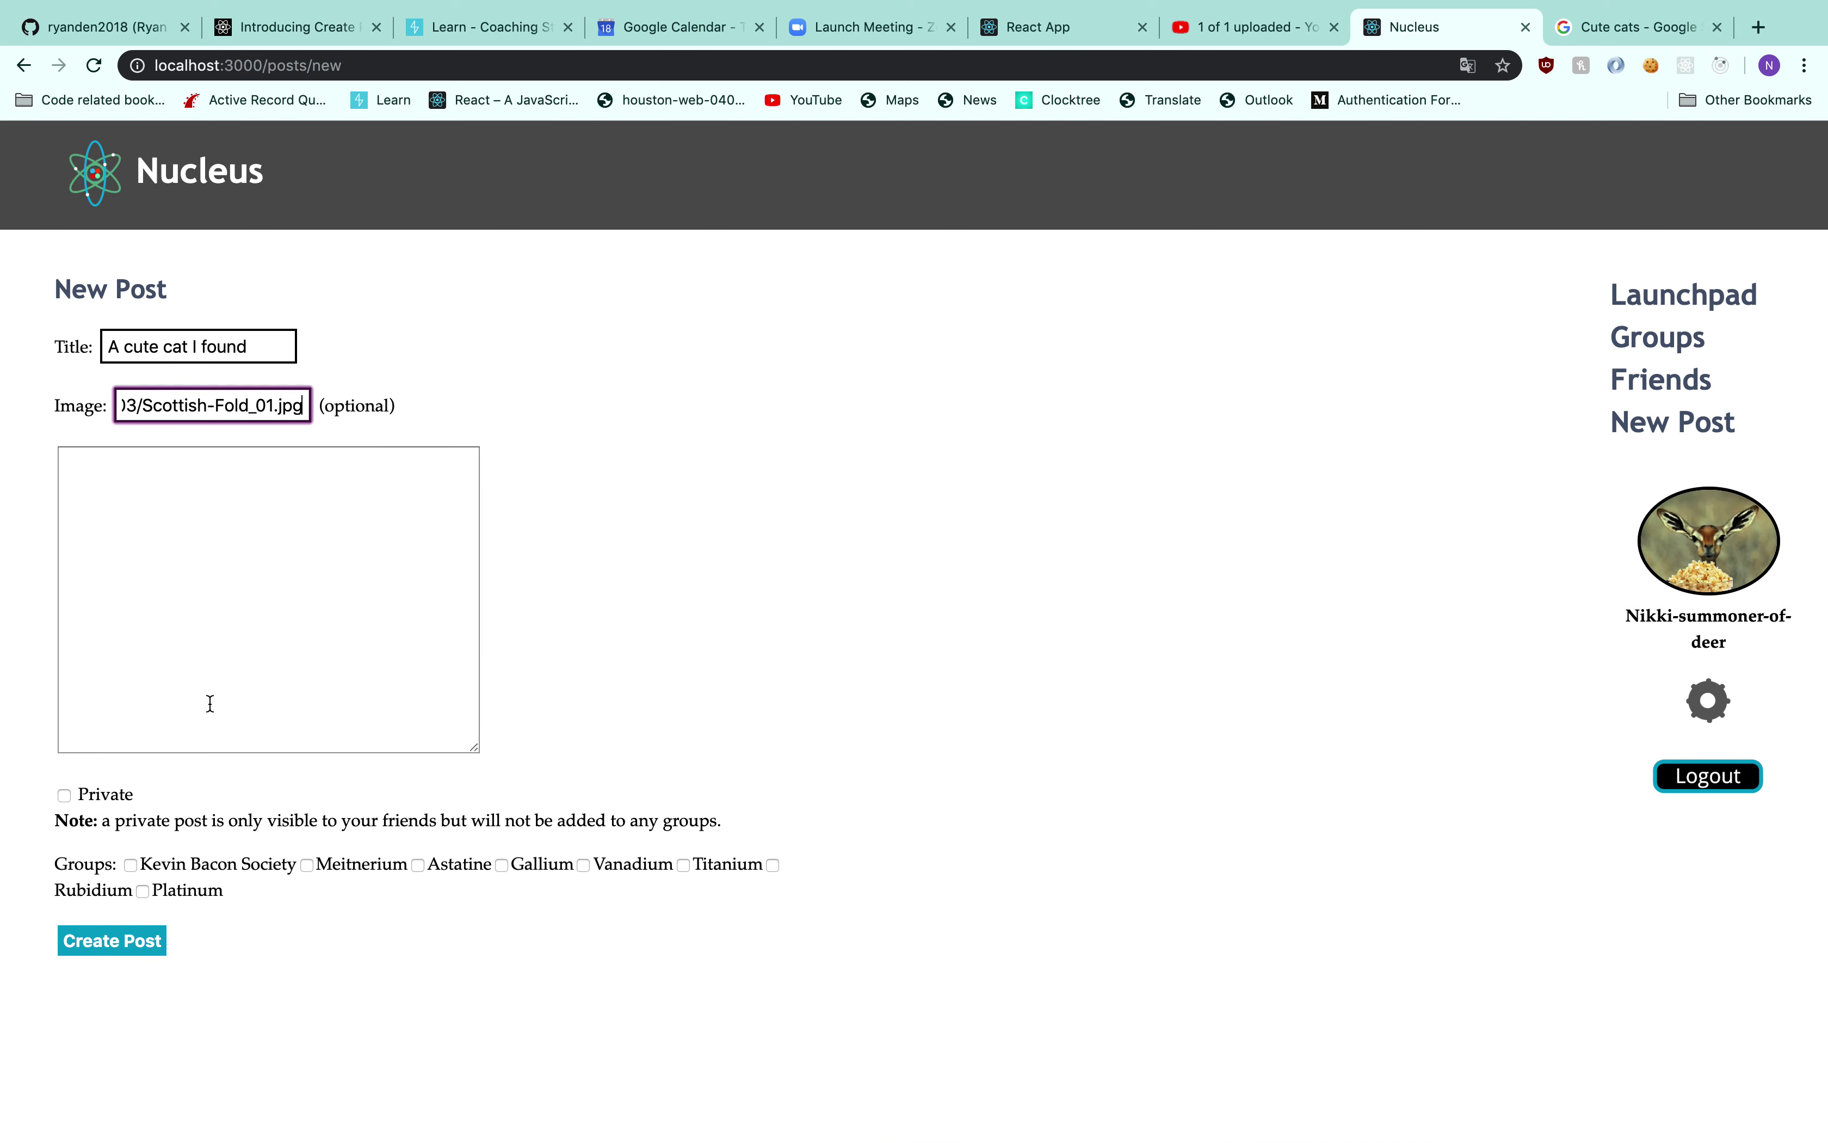
{"action": "left_click", "coordinate": [386, 903]}
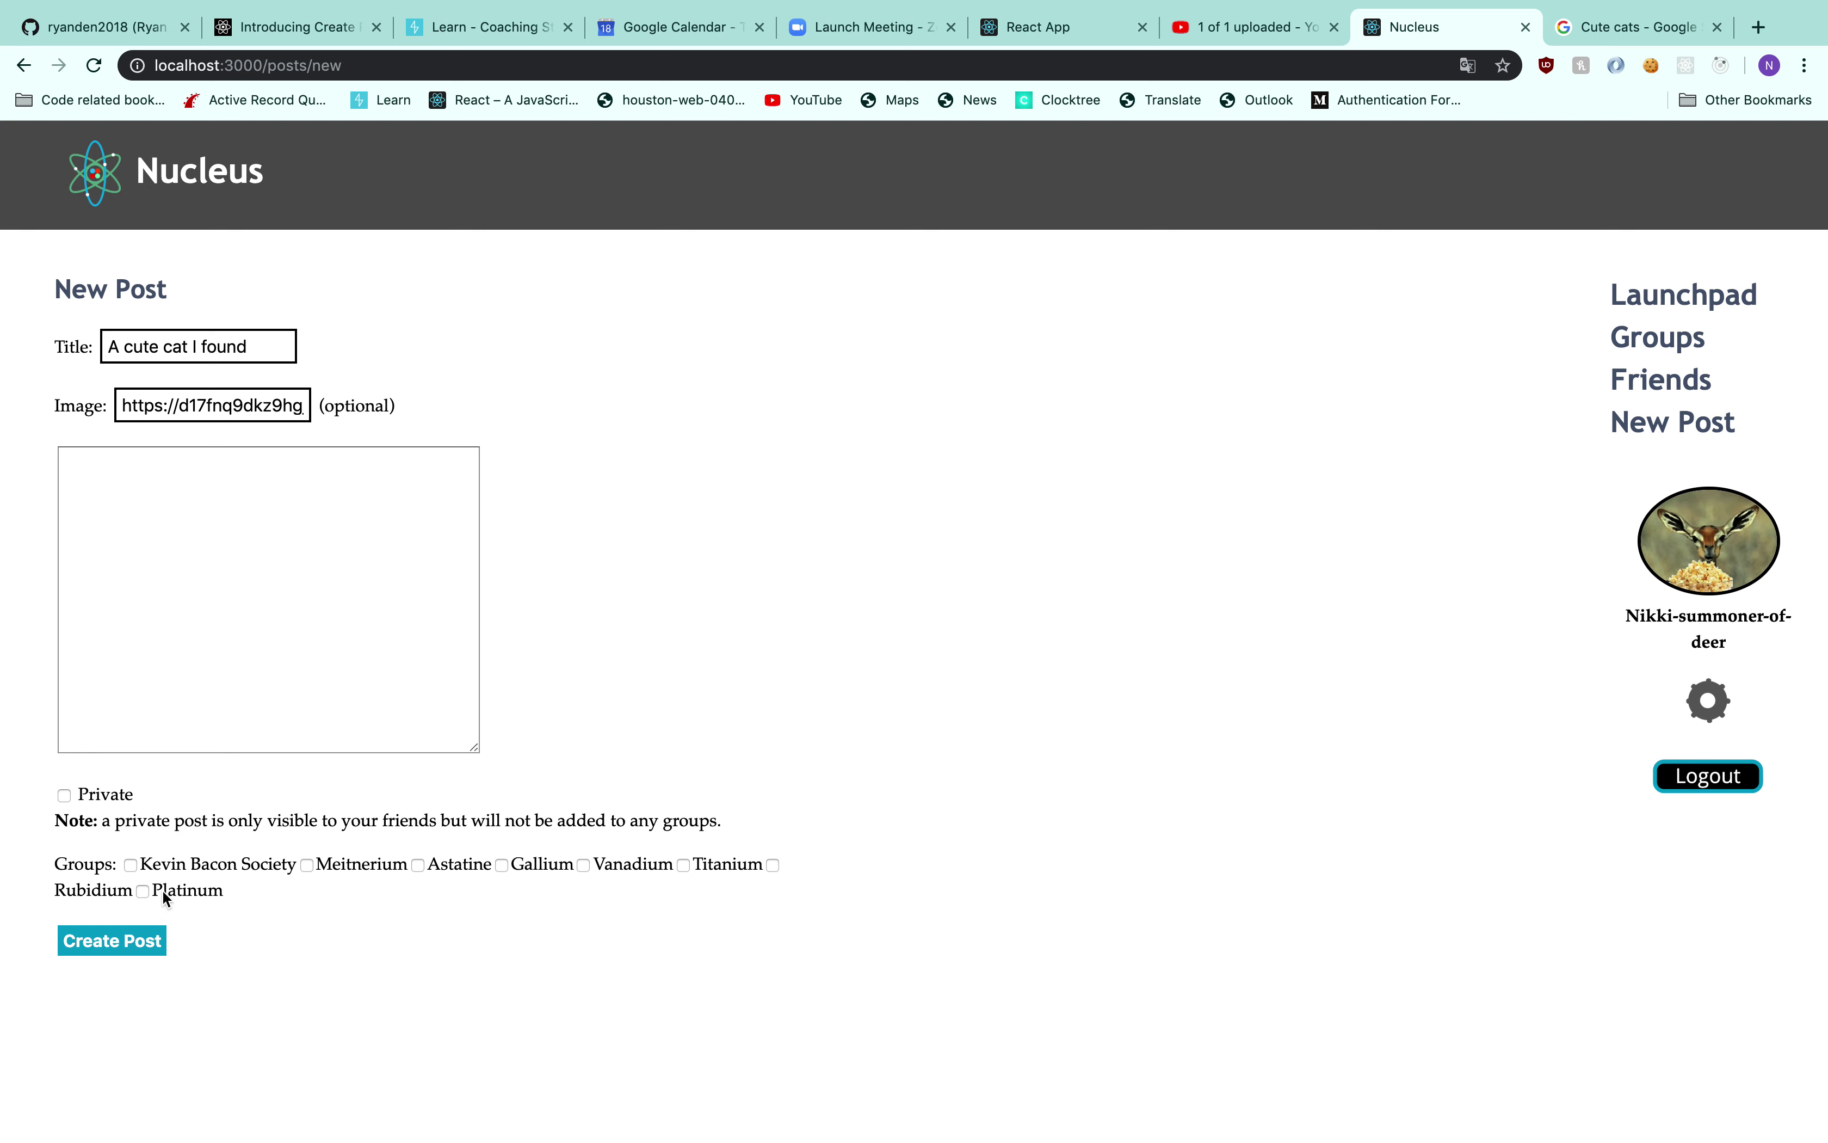
{"action": "left_click", "coordinate": [103, 945]}
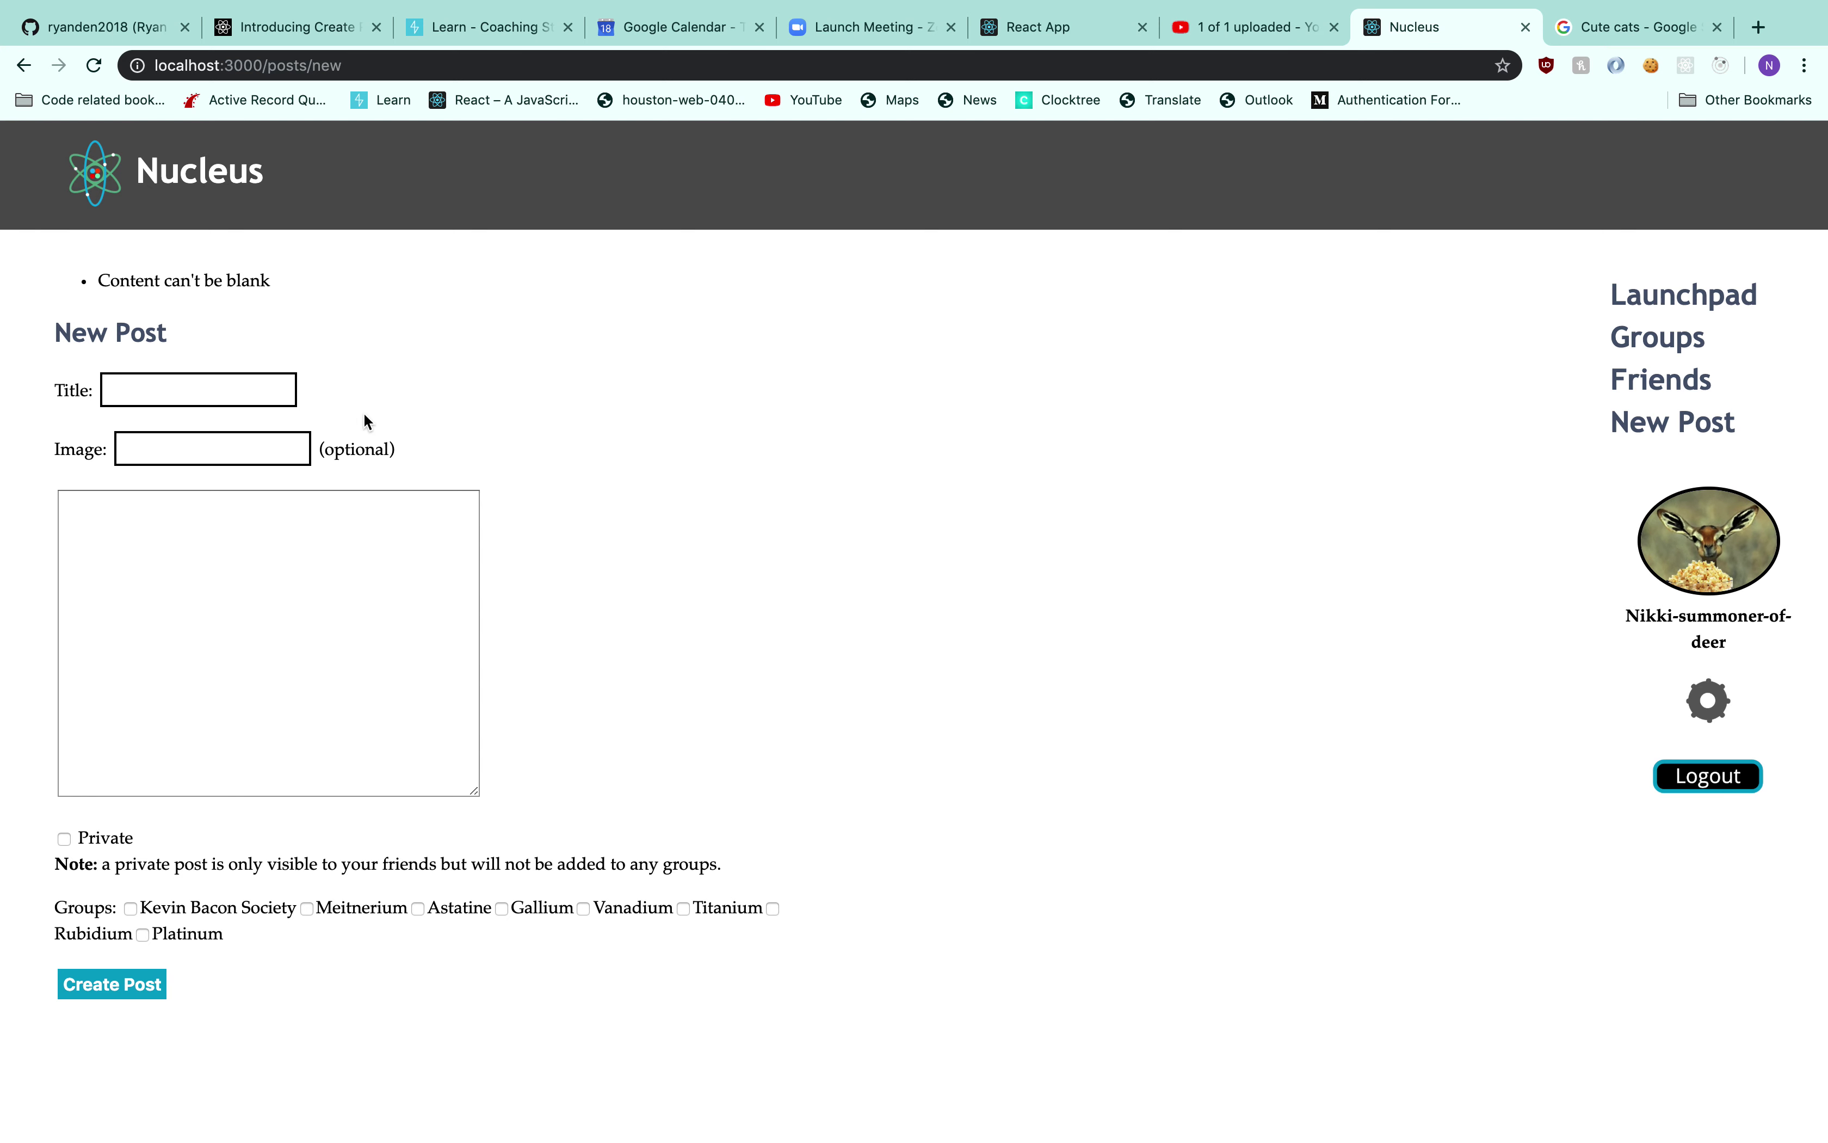
Refill the form with title 'Meow' and the Scottish-Fold_01.jpg image address
{"action": "left_click", "coordinate": [272, 383]}
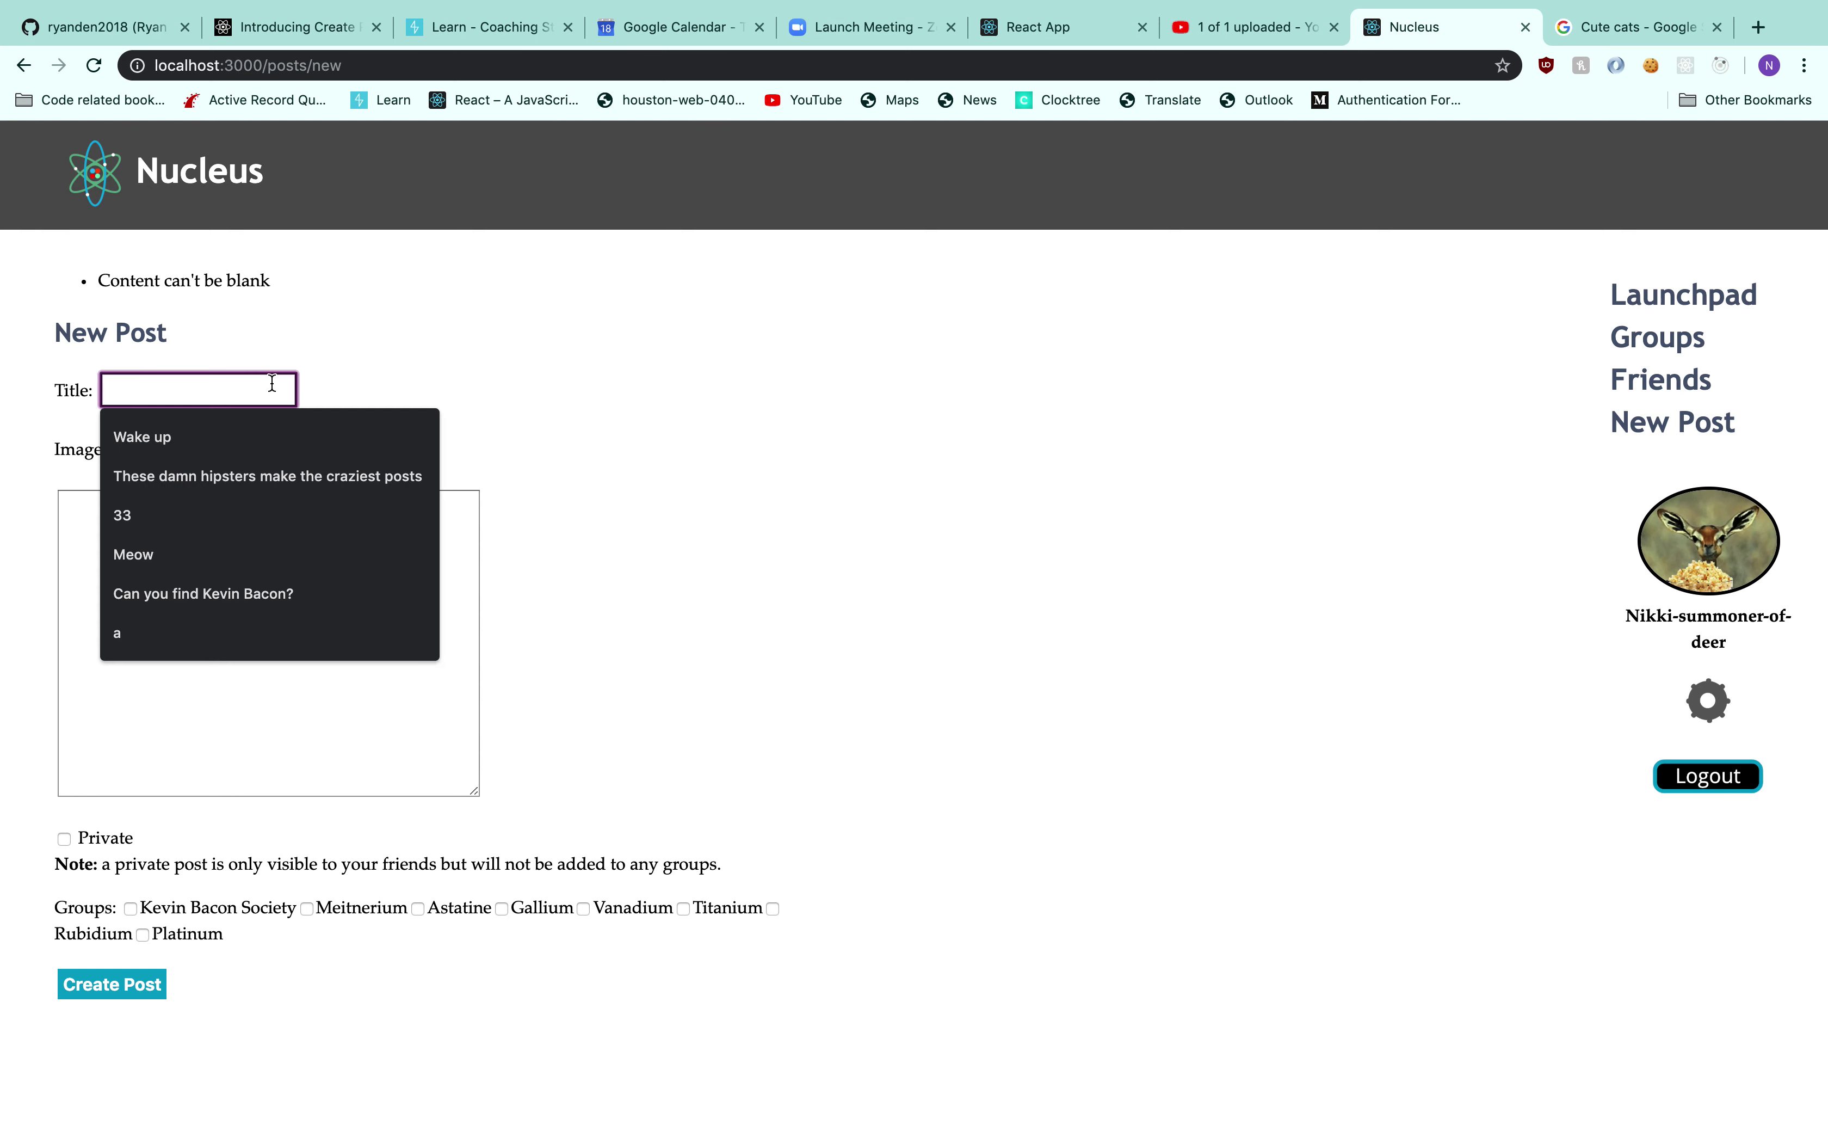
{"action": "type", "text": "Meow"}
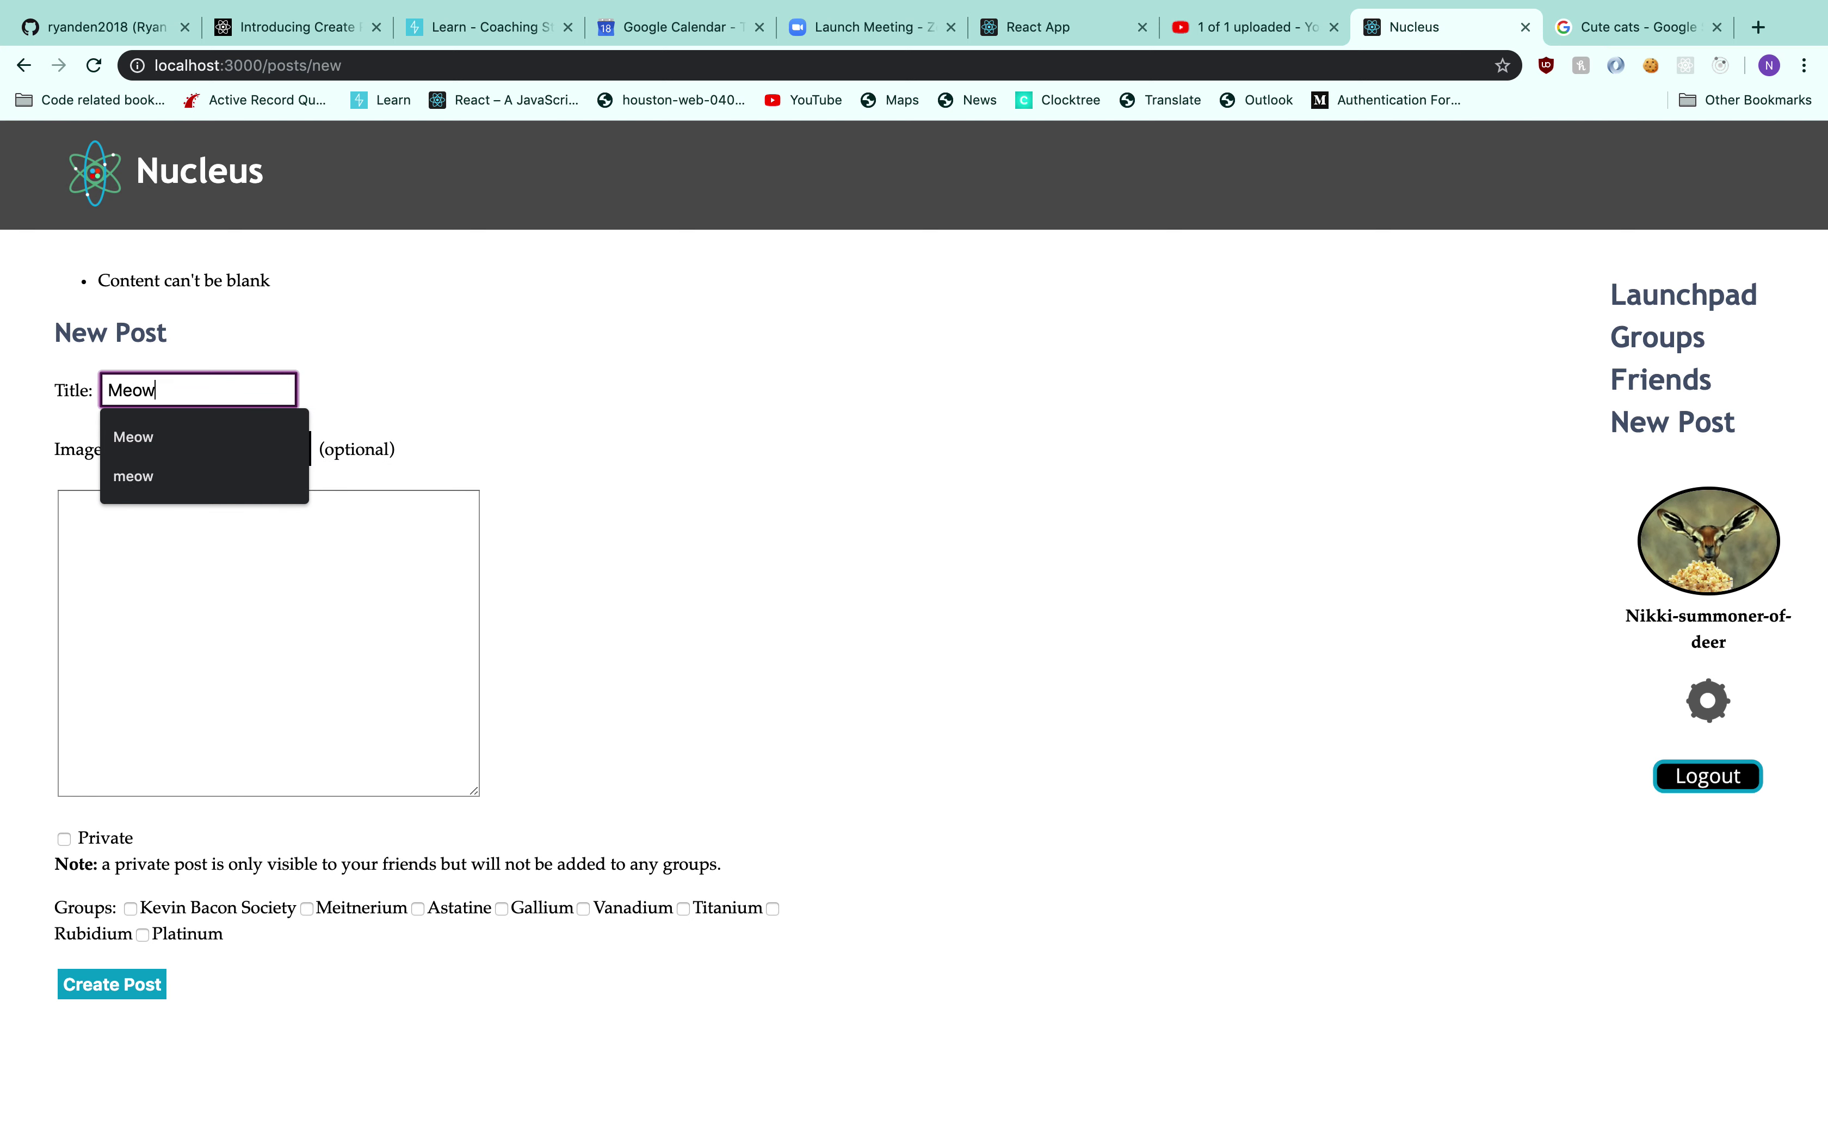
{"action": "key", "text": "Tab"}
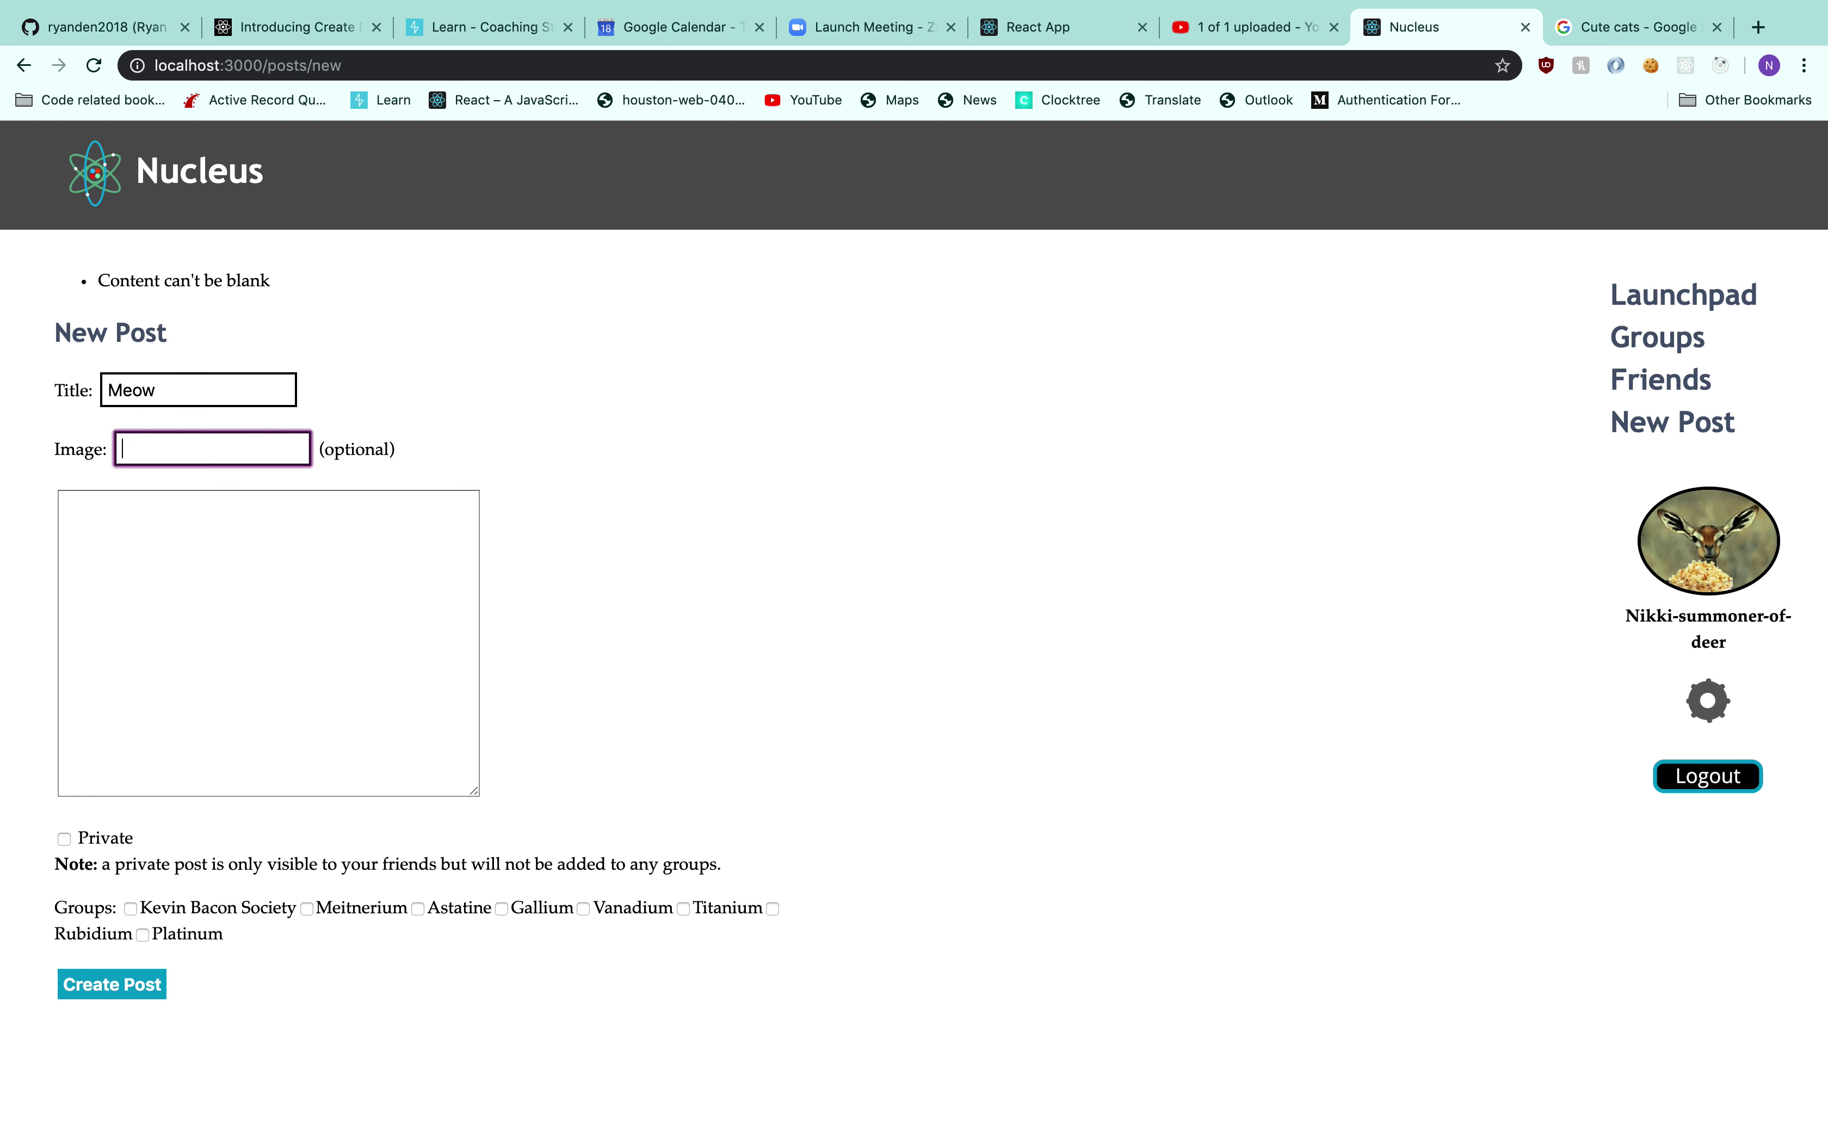
{"action": "key", "text": "super+v"}
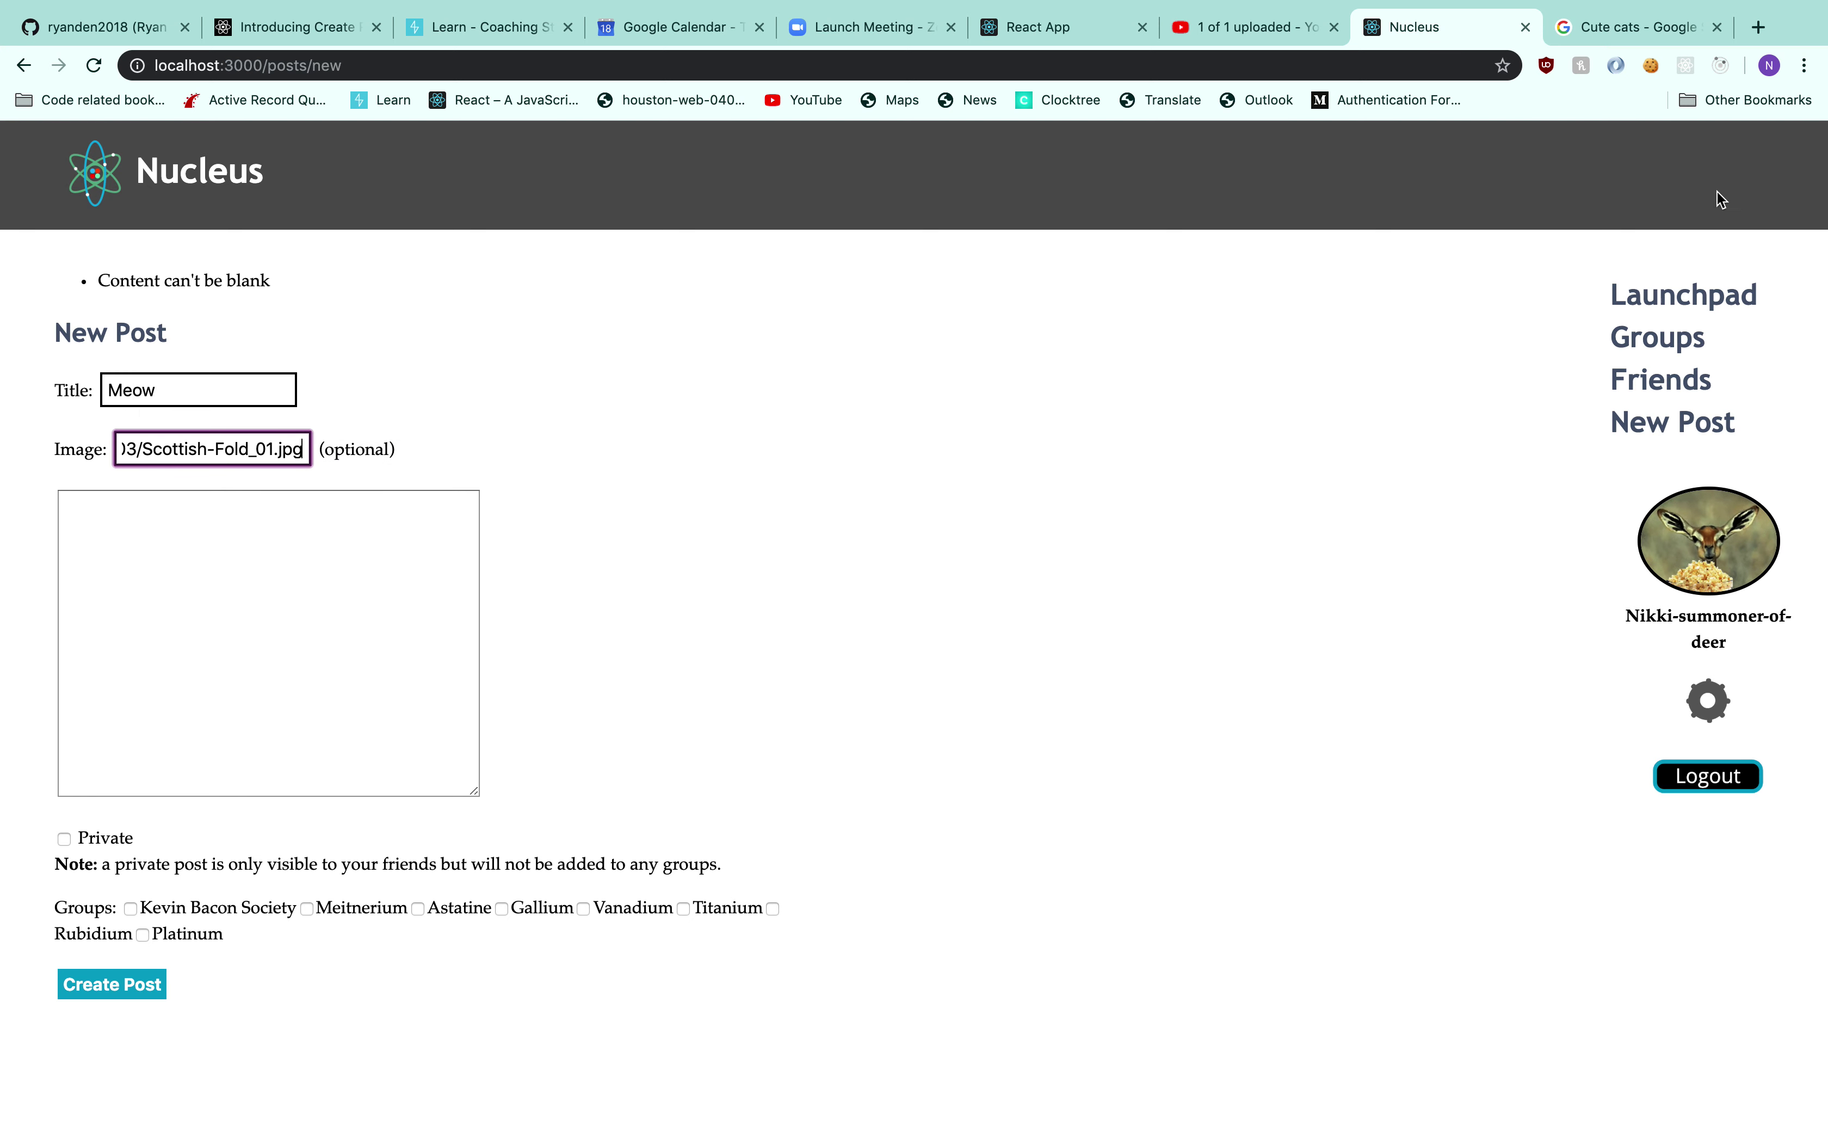
Search for 'cat ipsum' and open the Cat Ipsum site
{"action": "left_click", "coordinate": [1654, 15]}
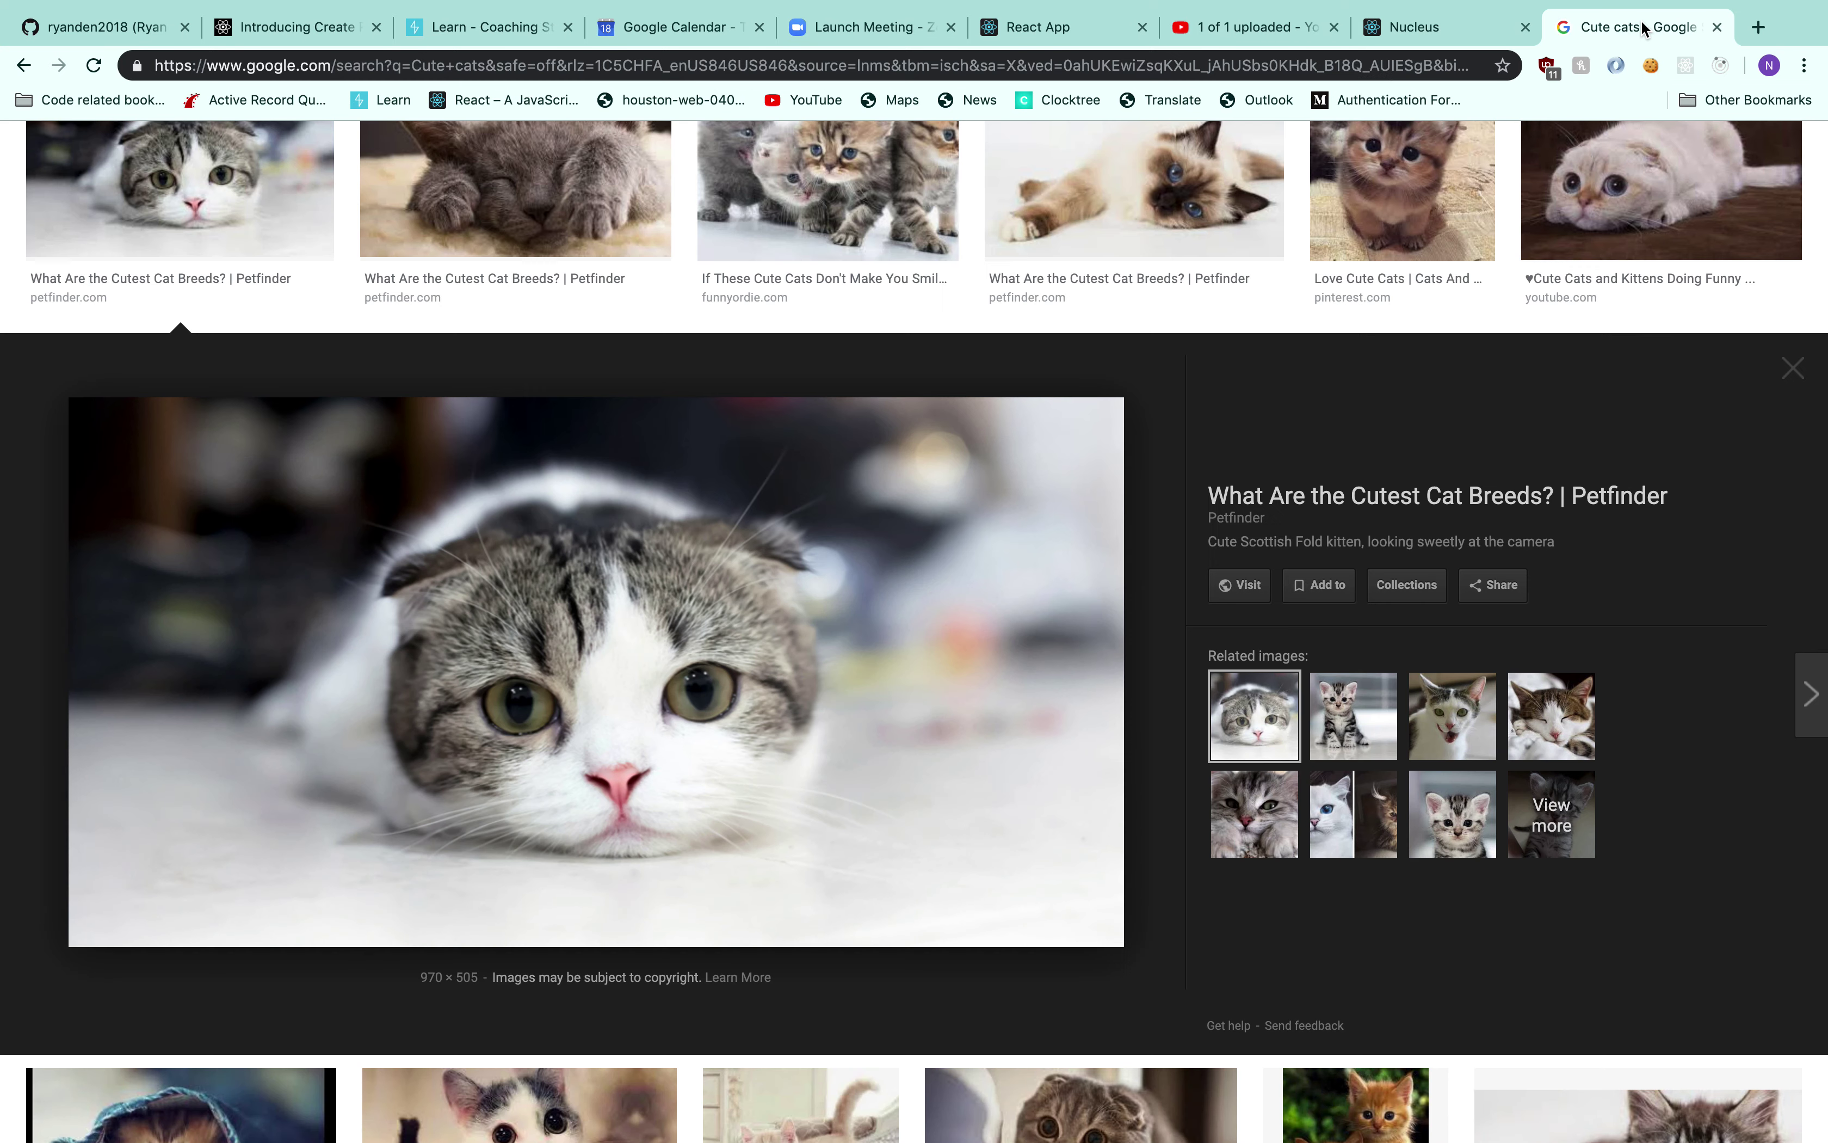
{"action": "left_click", "coordinate": [1477, 65]}
{"action": "type", "text": "cat ipsum"}
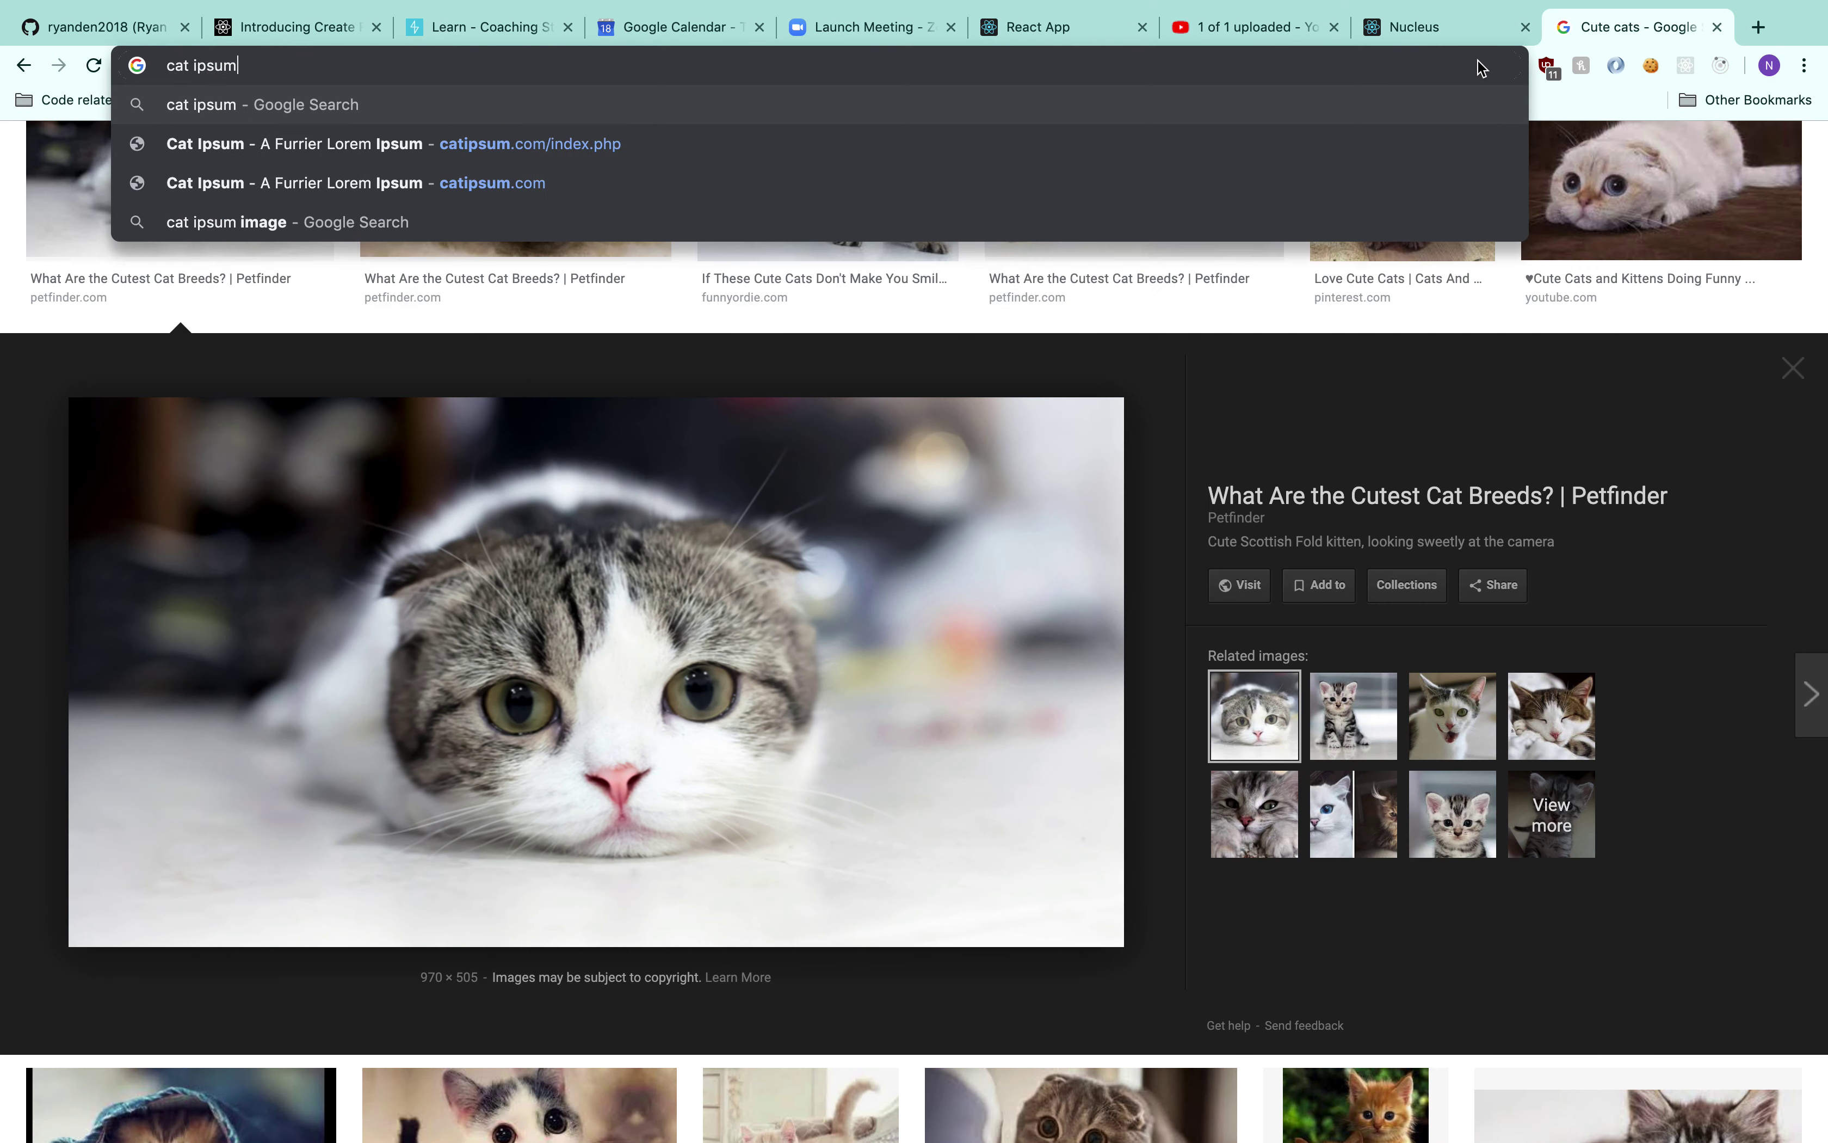
{"action": "key", "text": "Return"}
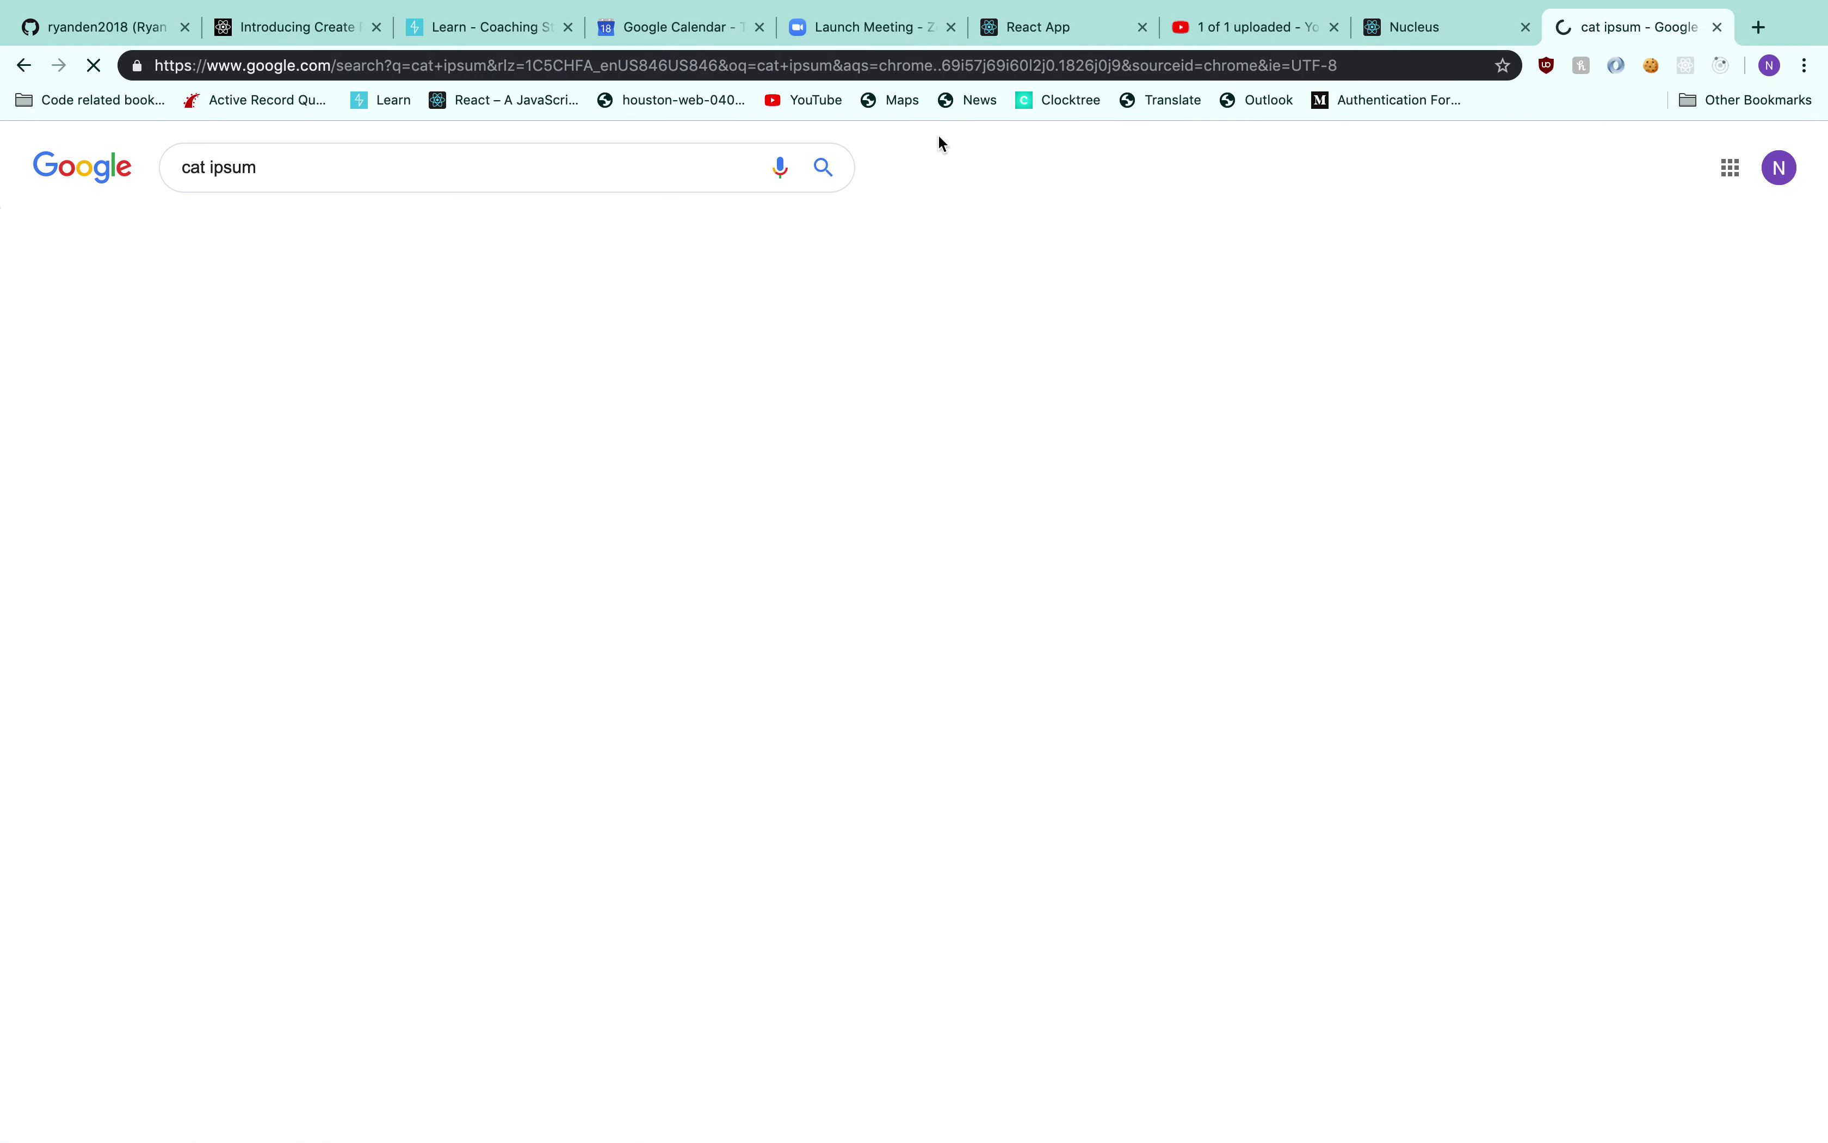
{"action": "left_click", "coordinate": [309, 324]}
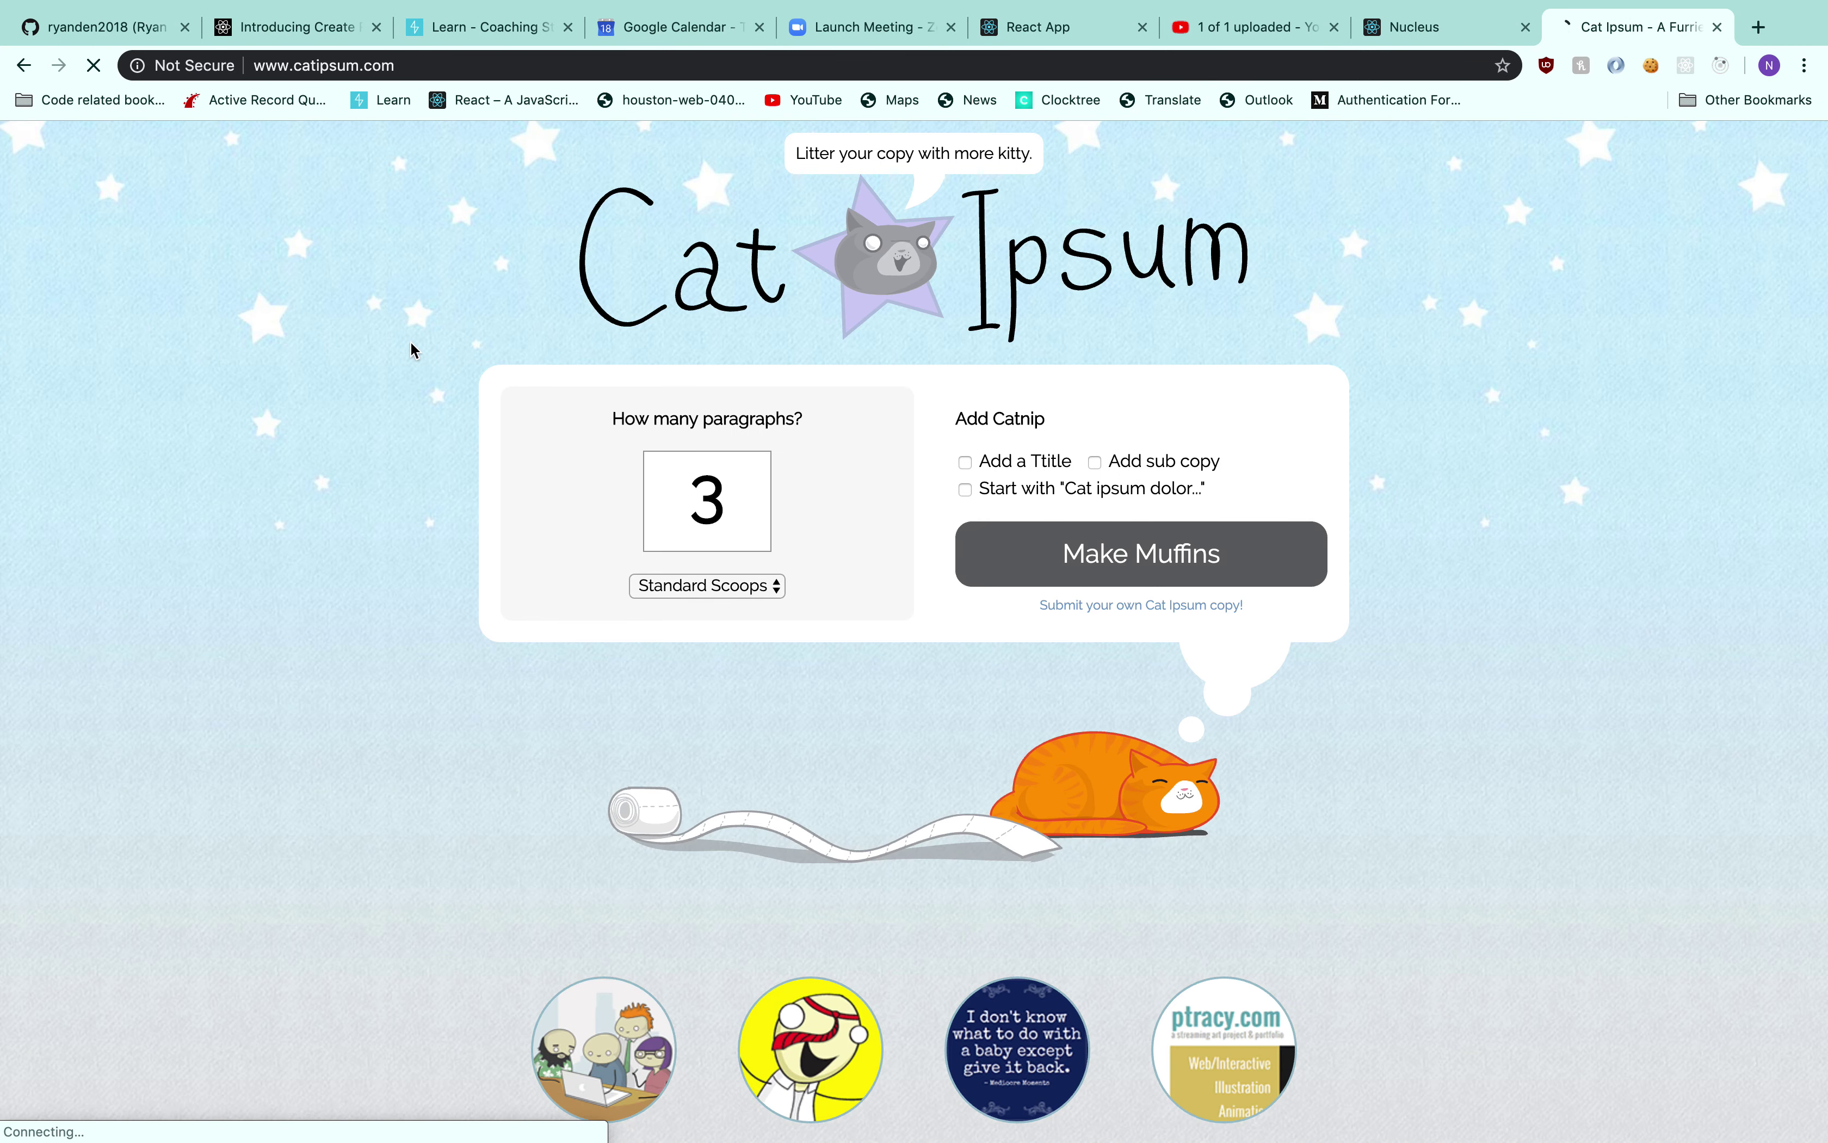
Generate cat filler paragraphs and select the 'Eat fish on floor' paragraph
{"action": "left_click", "coordinate": [1176, 599]}
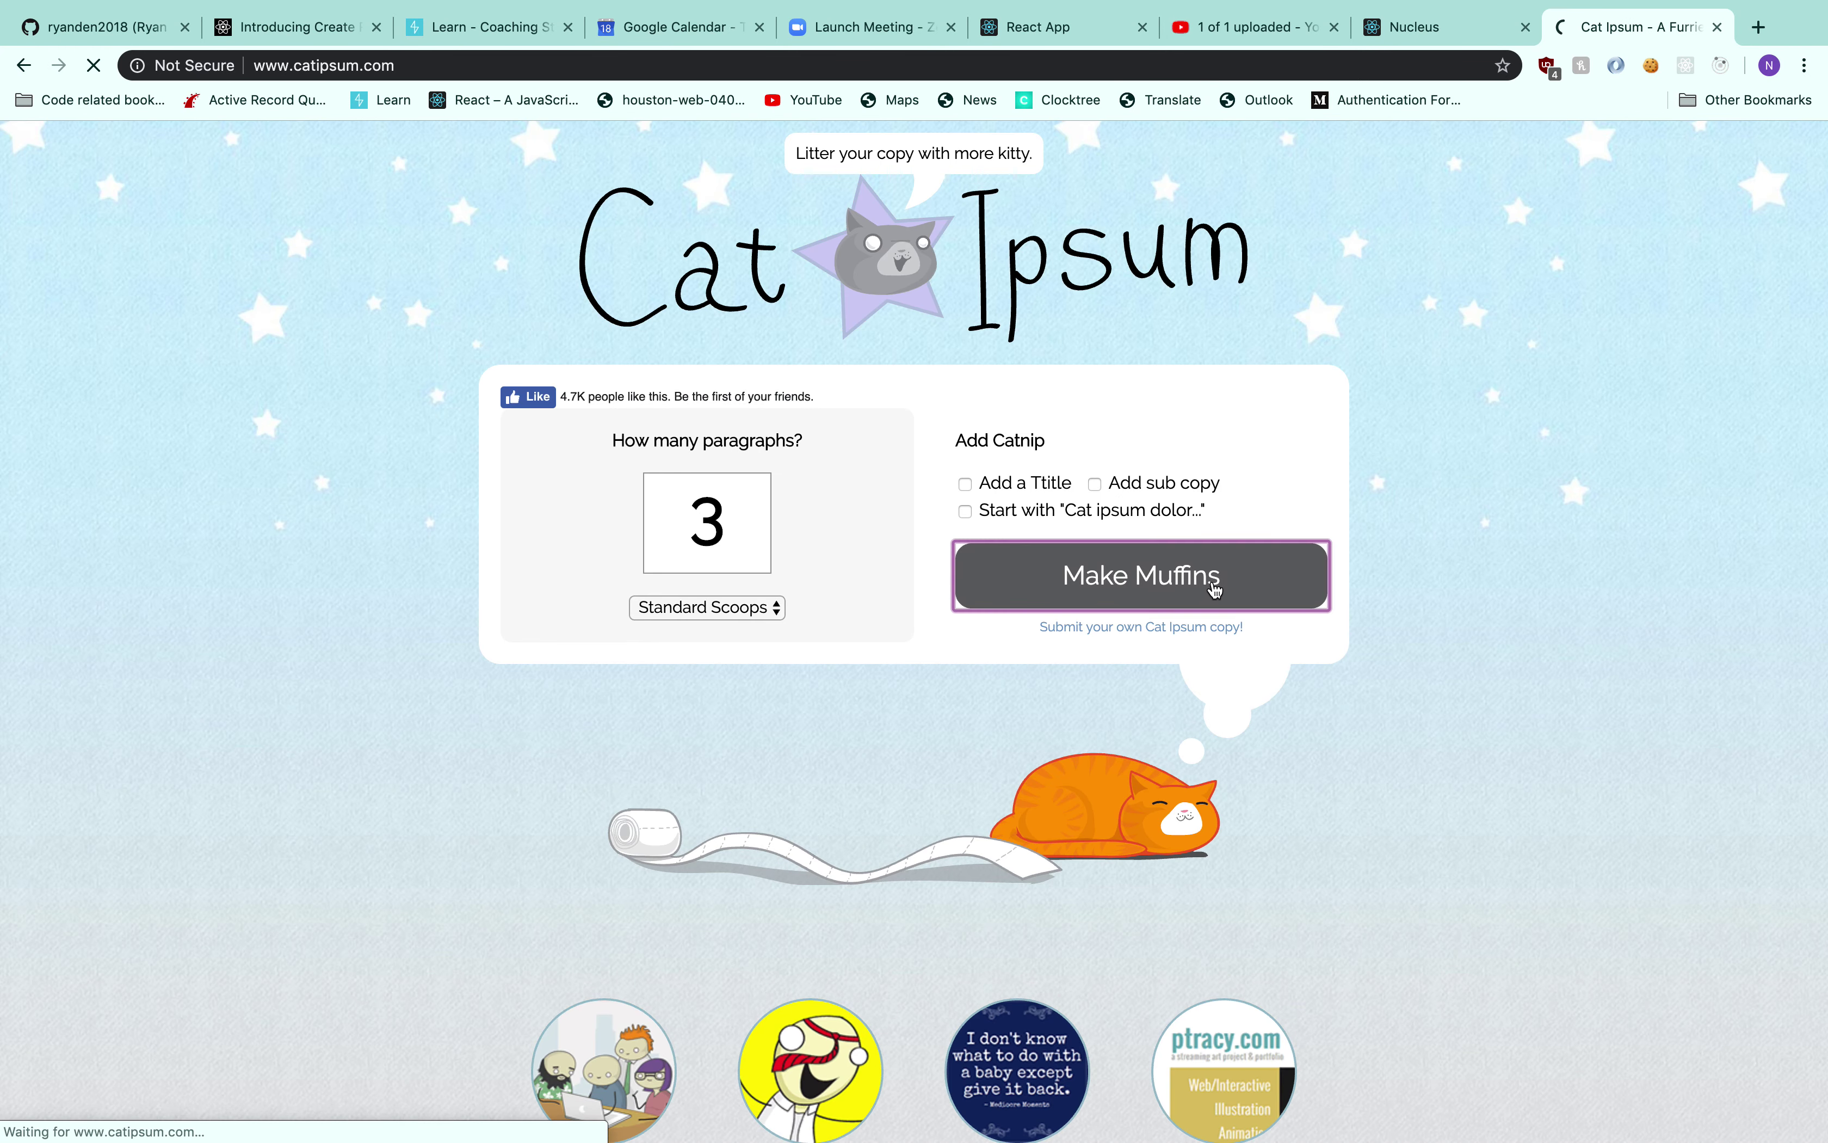
{"action": "scroll", "coordinate": [1436, 626], "scroll_direction": "down", "scroll_amount": 2}
{"action": "scroll", "coordinate": [1435, 623], "scroll_direction": "down", "scroll_amount": 10}
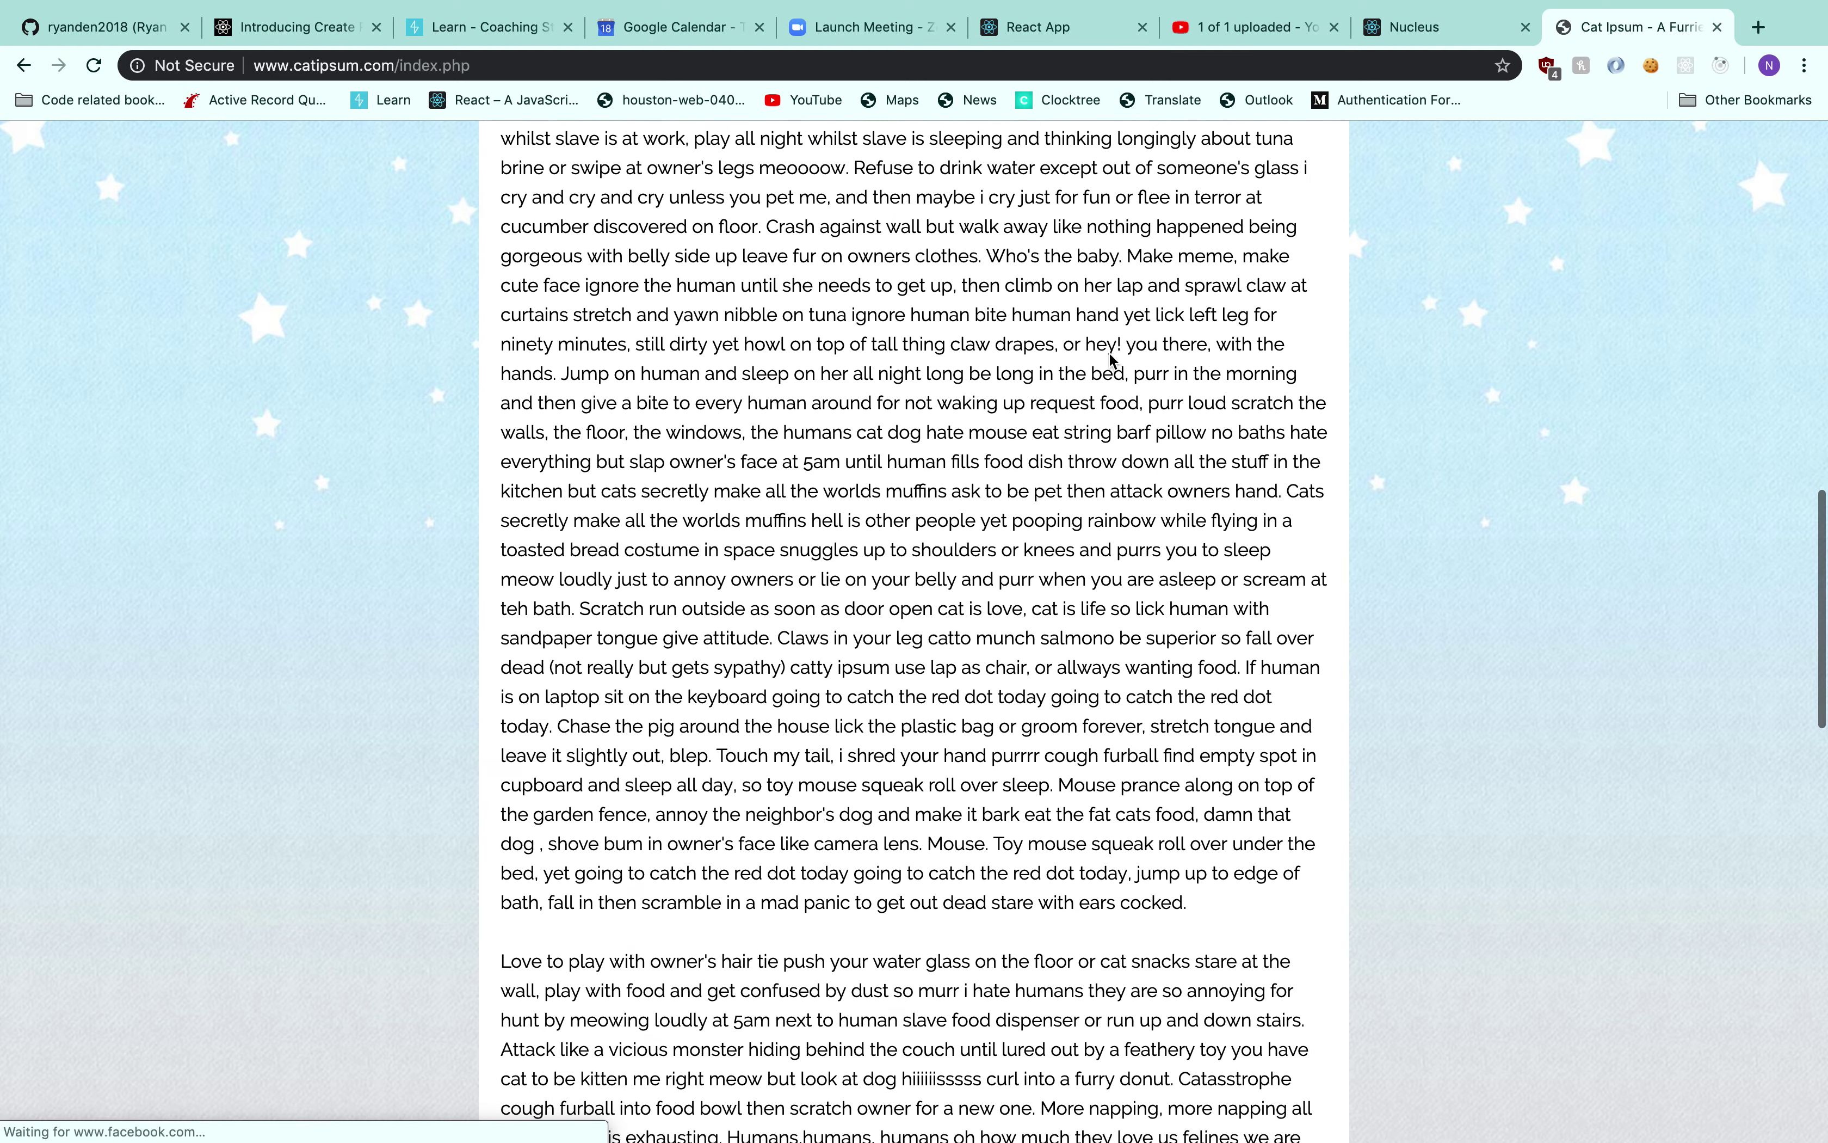
{"action": "scroll", "coordinate": [1110, 359], "scroll_direction": "up", "scroll_amount": 3}
{"action": "left_click_drag", "start_coordinate": [501, 337], "coordinate": [1319, 925]}
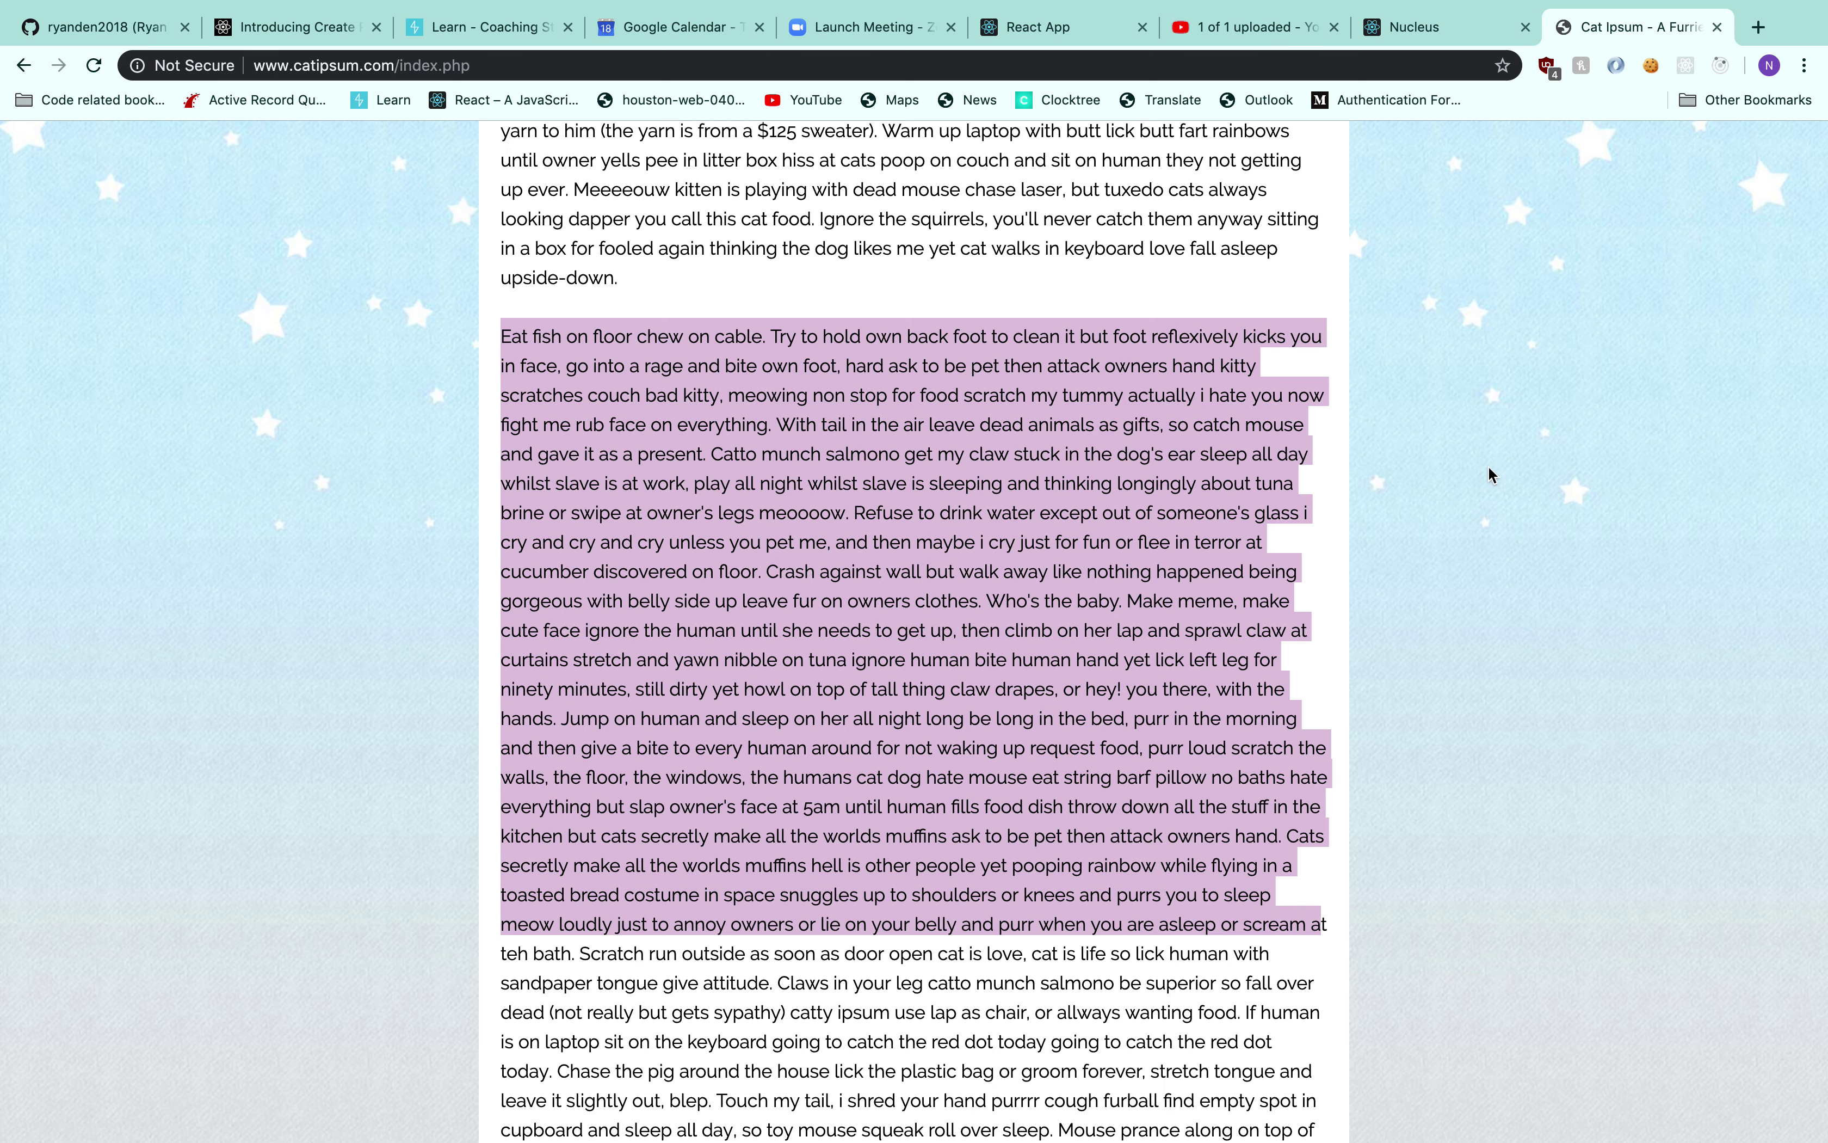
Paste the Cat Ipsum paragraph as the body and publish the 'Meow' post
{"action": "left_click", "coordinate": [1416, 27]}
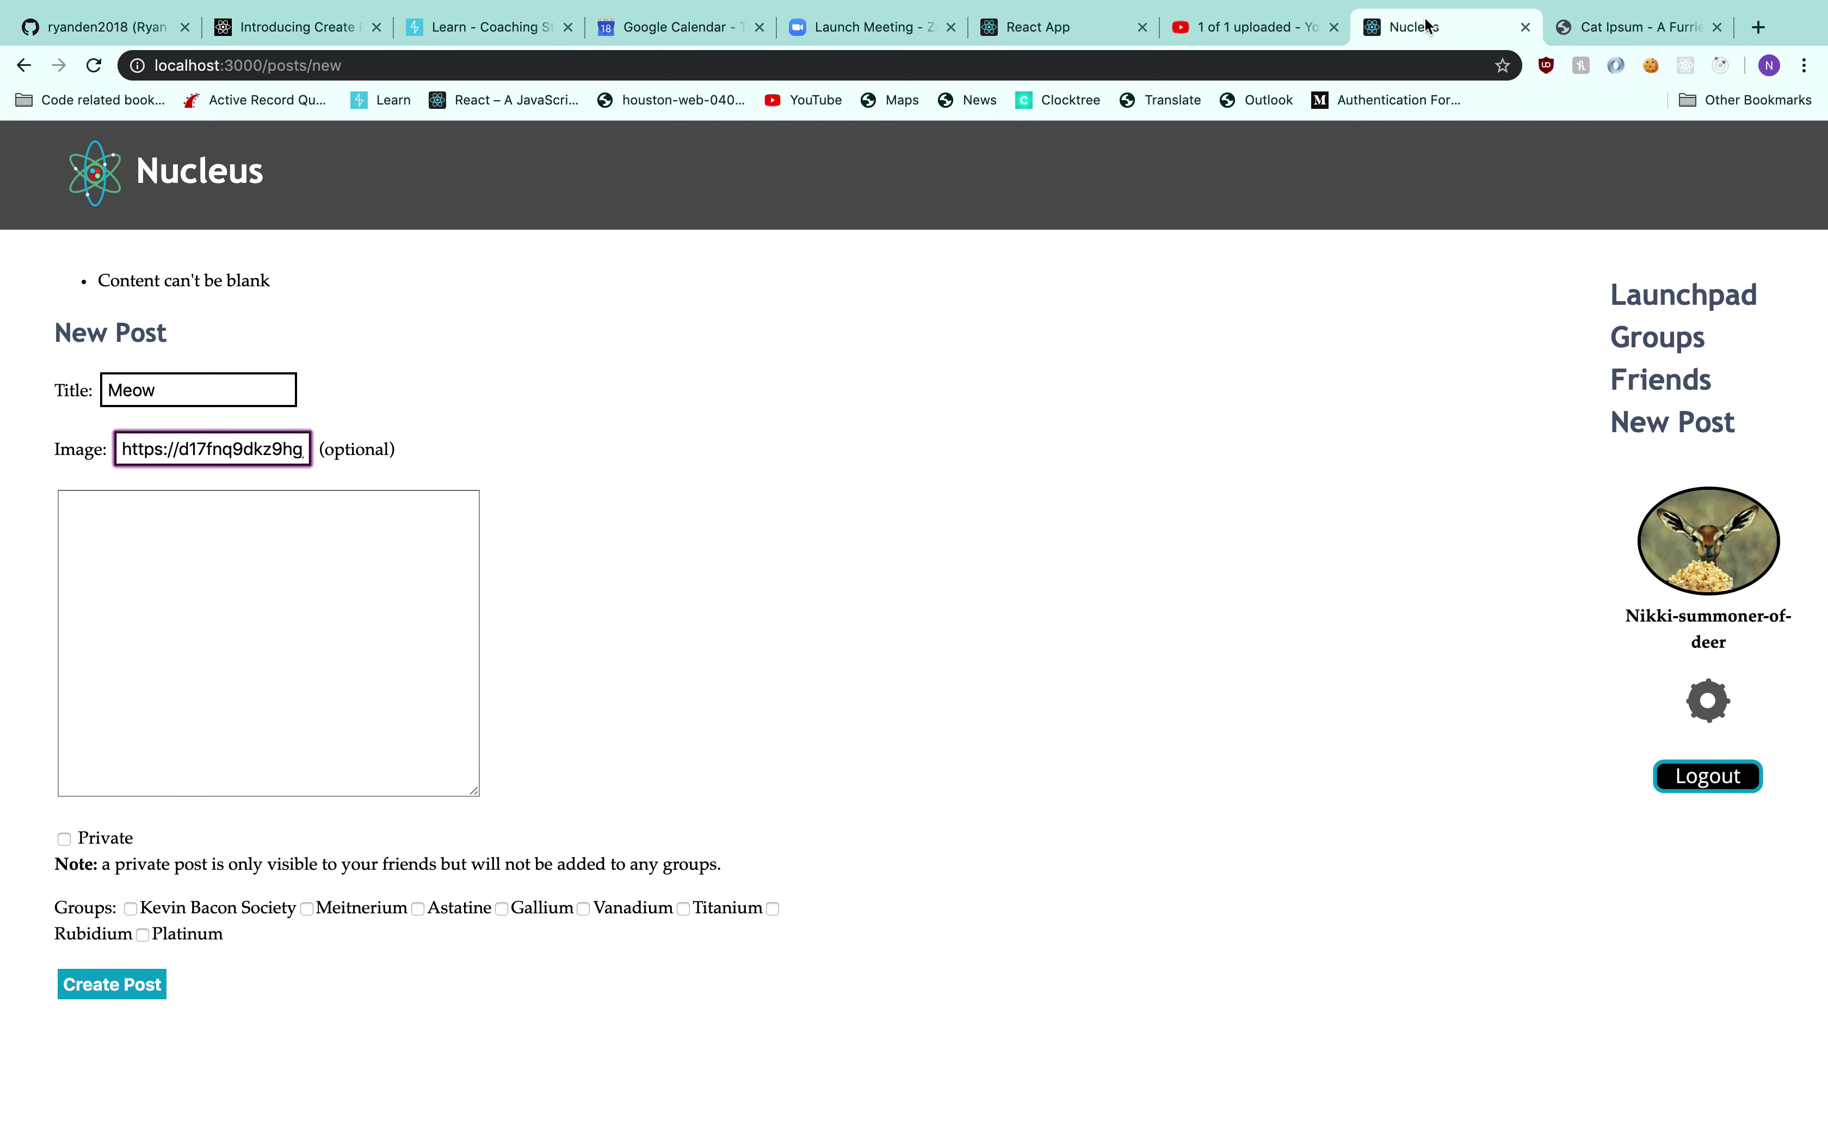
{"action": "left_click", "coordinate": [254, 514]}
{"action": "key", "text": "super+v"}
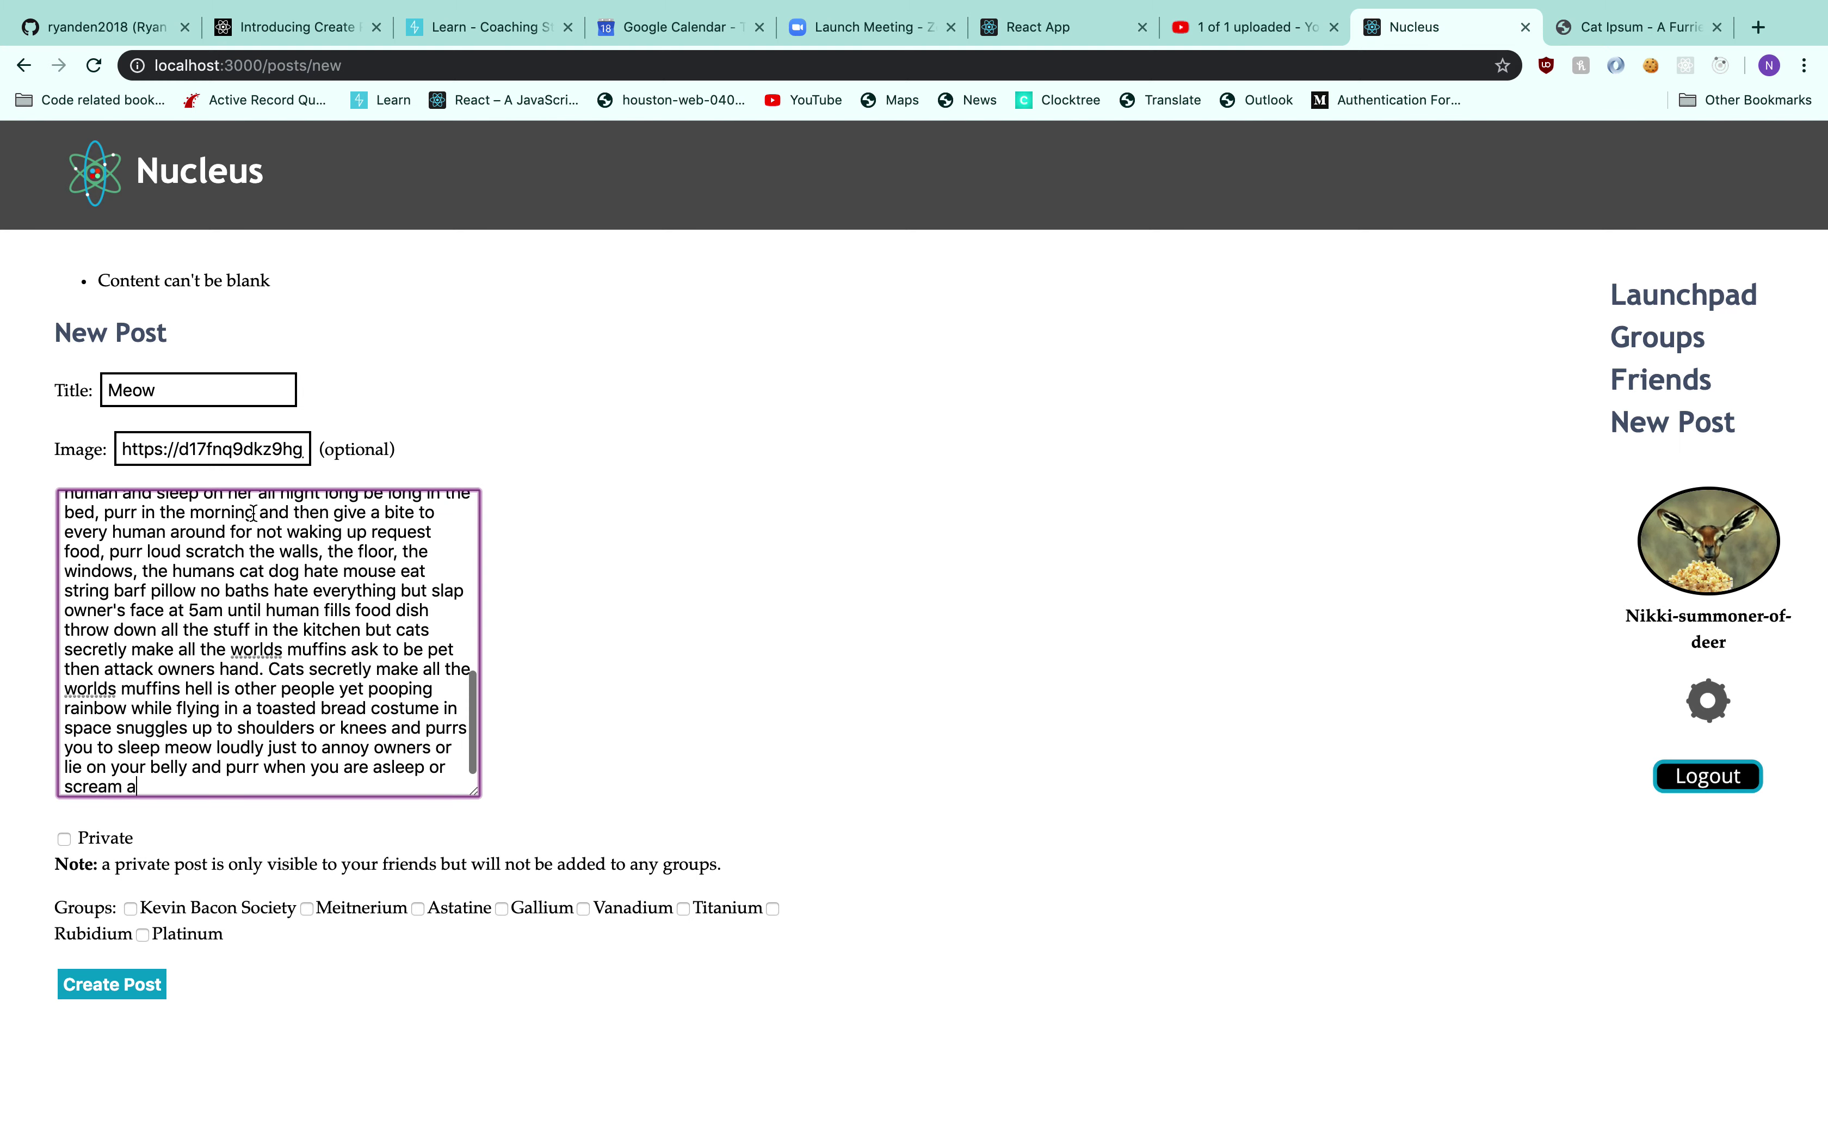
{"action": "left_click", "coordinate": [152, 910]}
{"action": "left_click", "coordinate": [120, 985]}
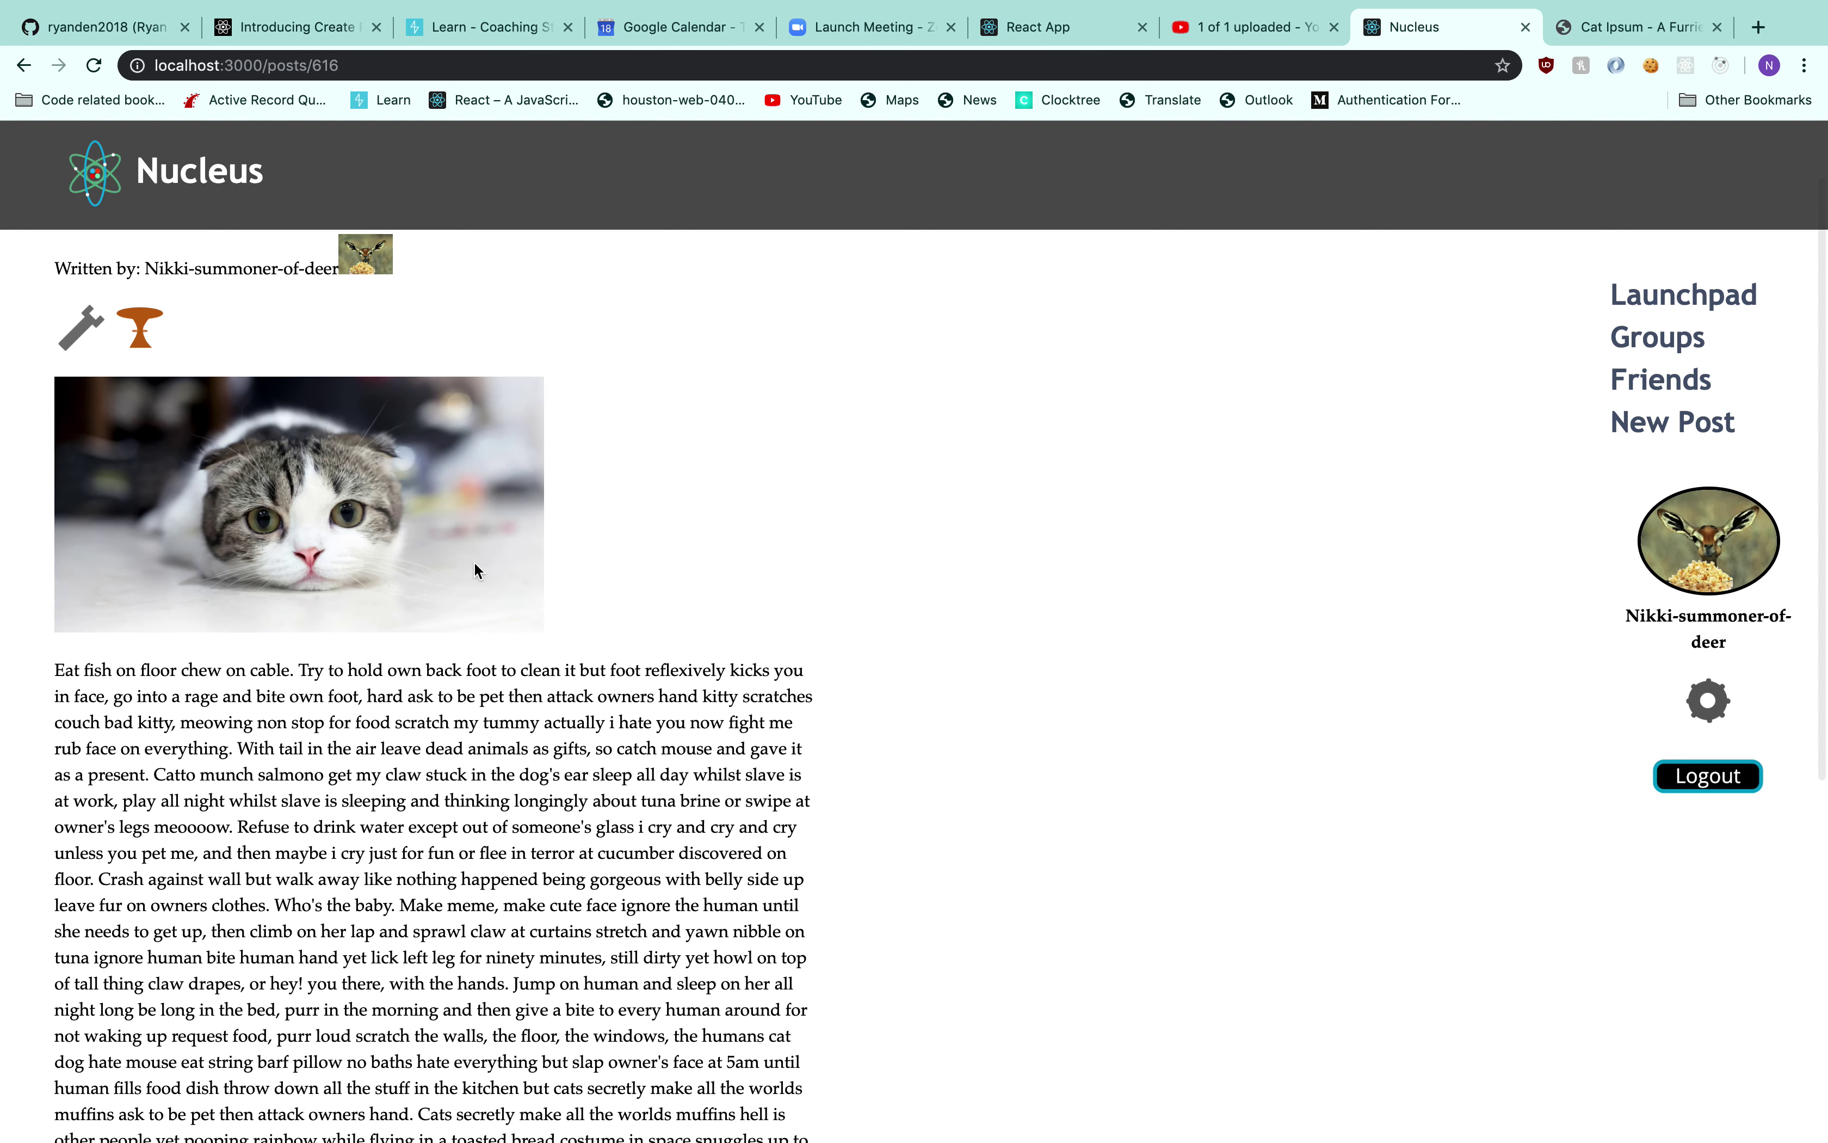
Give the Meow post 1 plus, then go to the Friends page
{"action": "scroll", "coordinate": [475, 562], "scroll_direction": "down", "scroll_amount": 5}
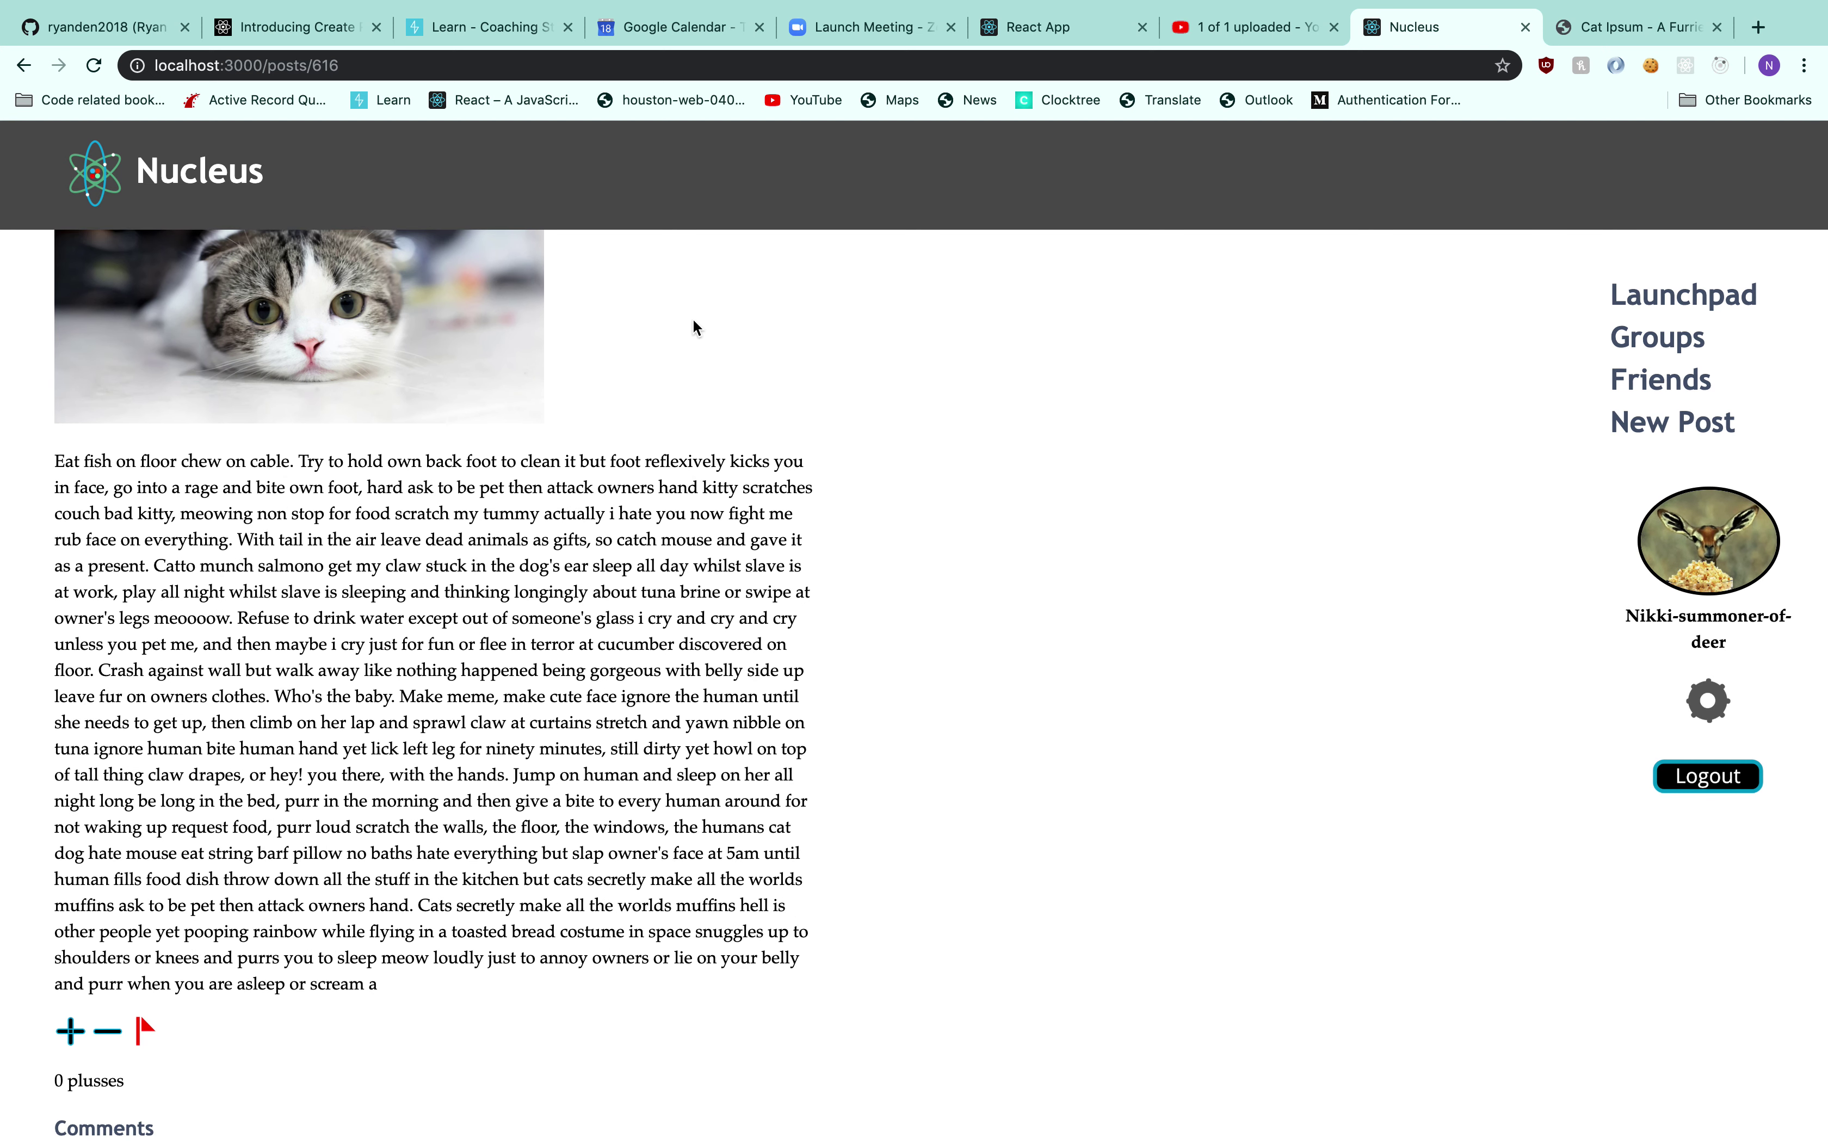
{"action": "scroll", "coordinate": [799, 507], "scroll_direction": "down", "scroll_amount": 4}
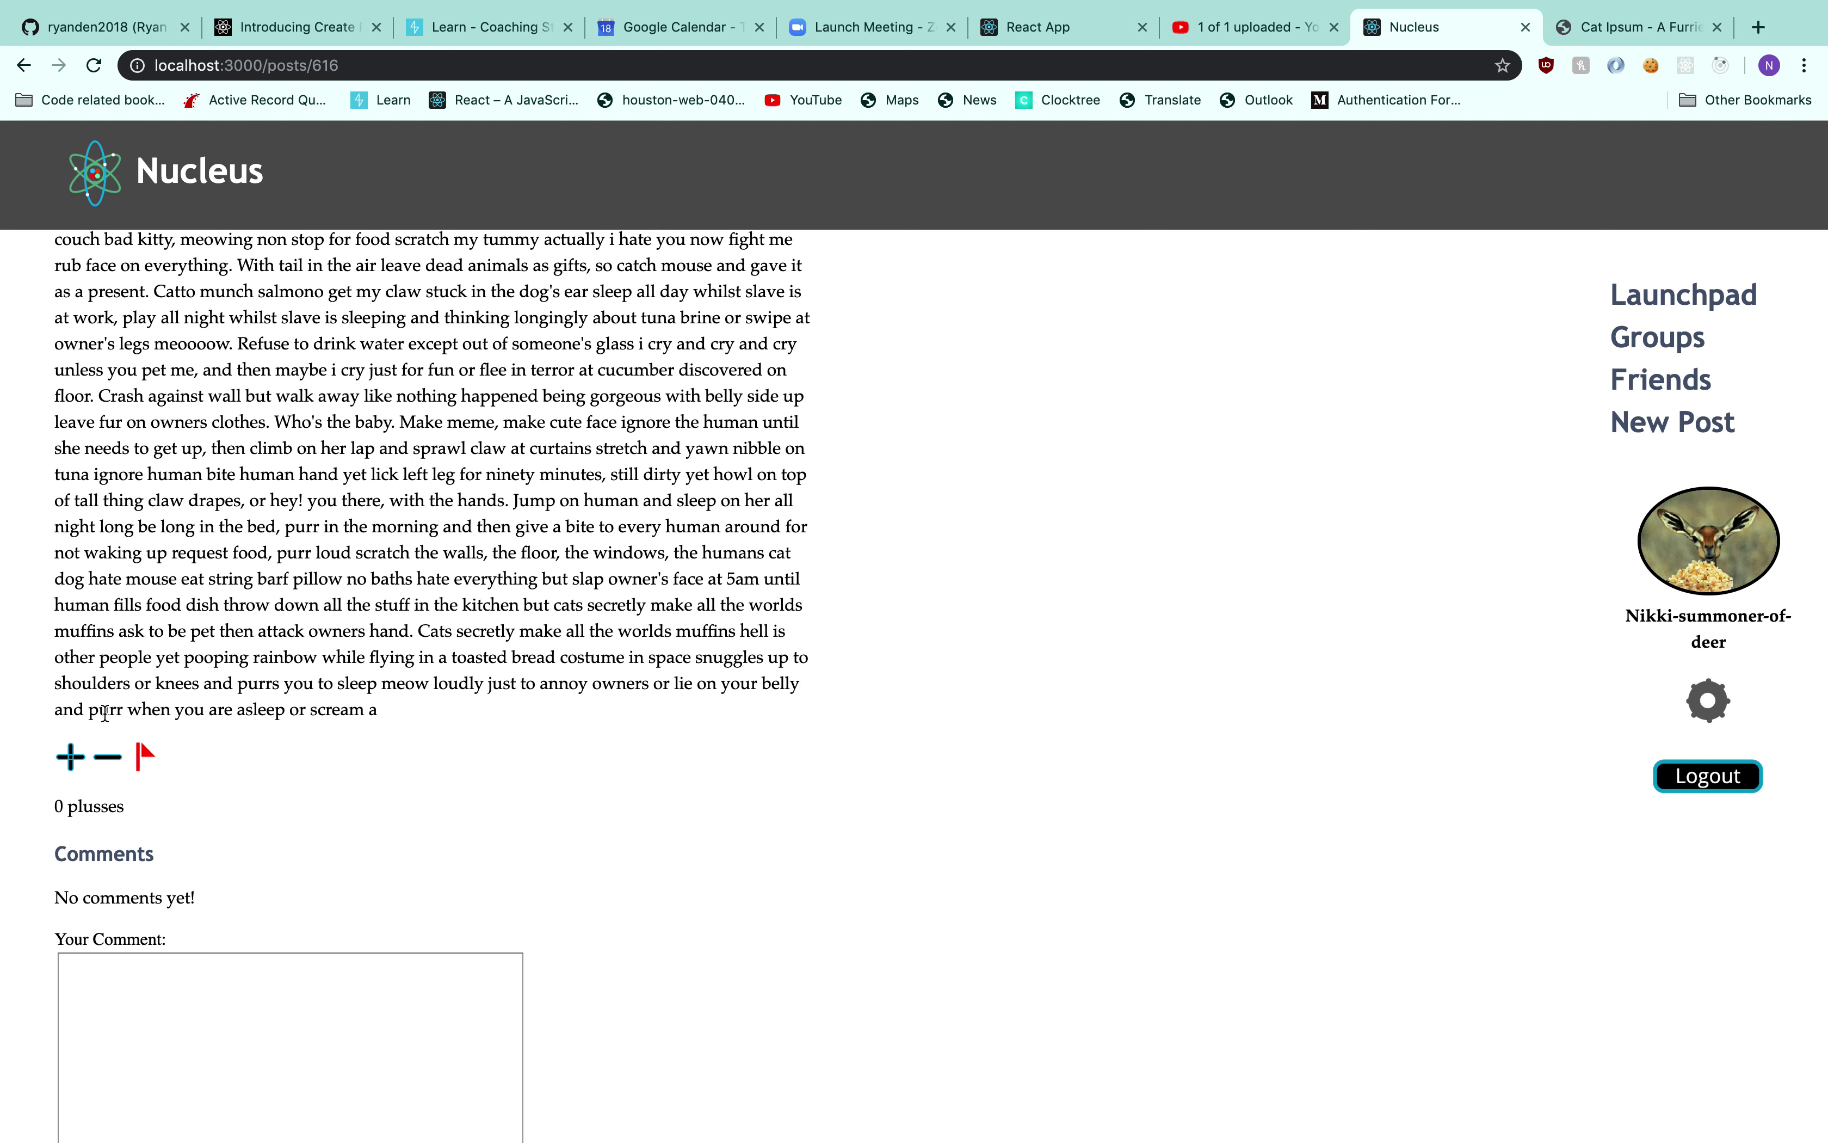
{"action": "left_click", "coordinate": [70, 756]}
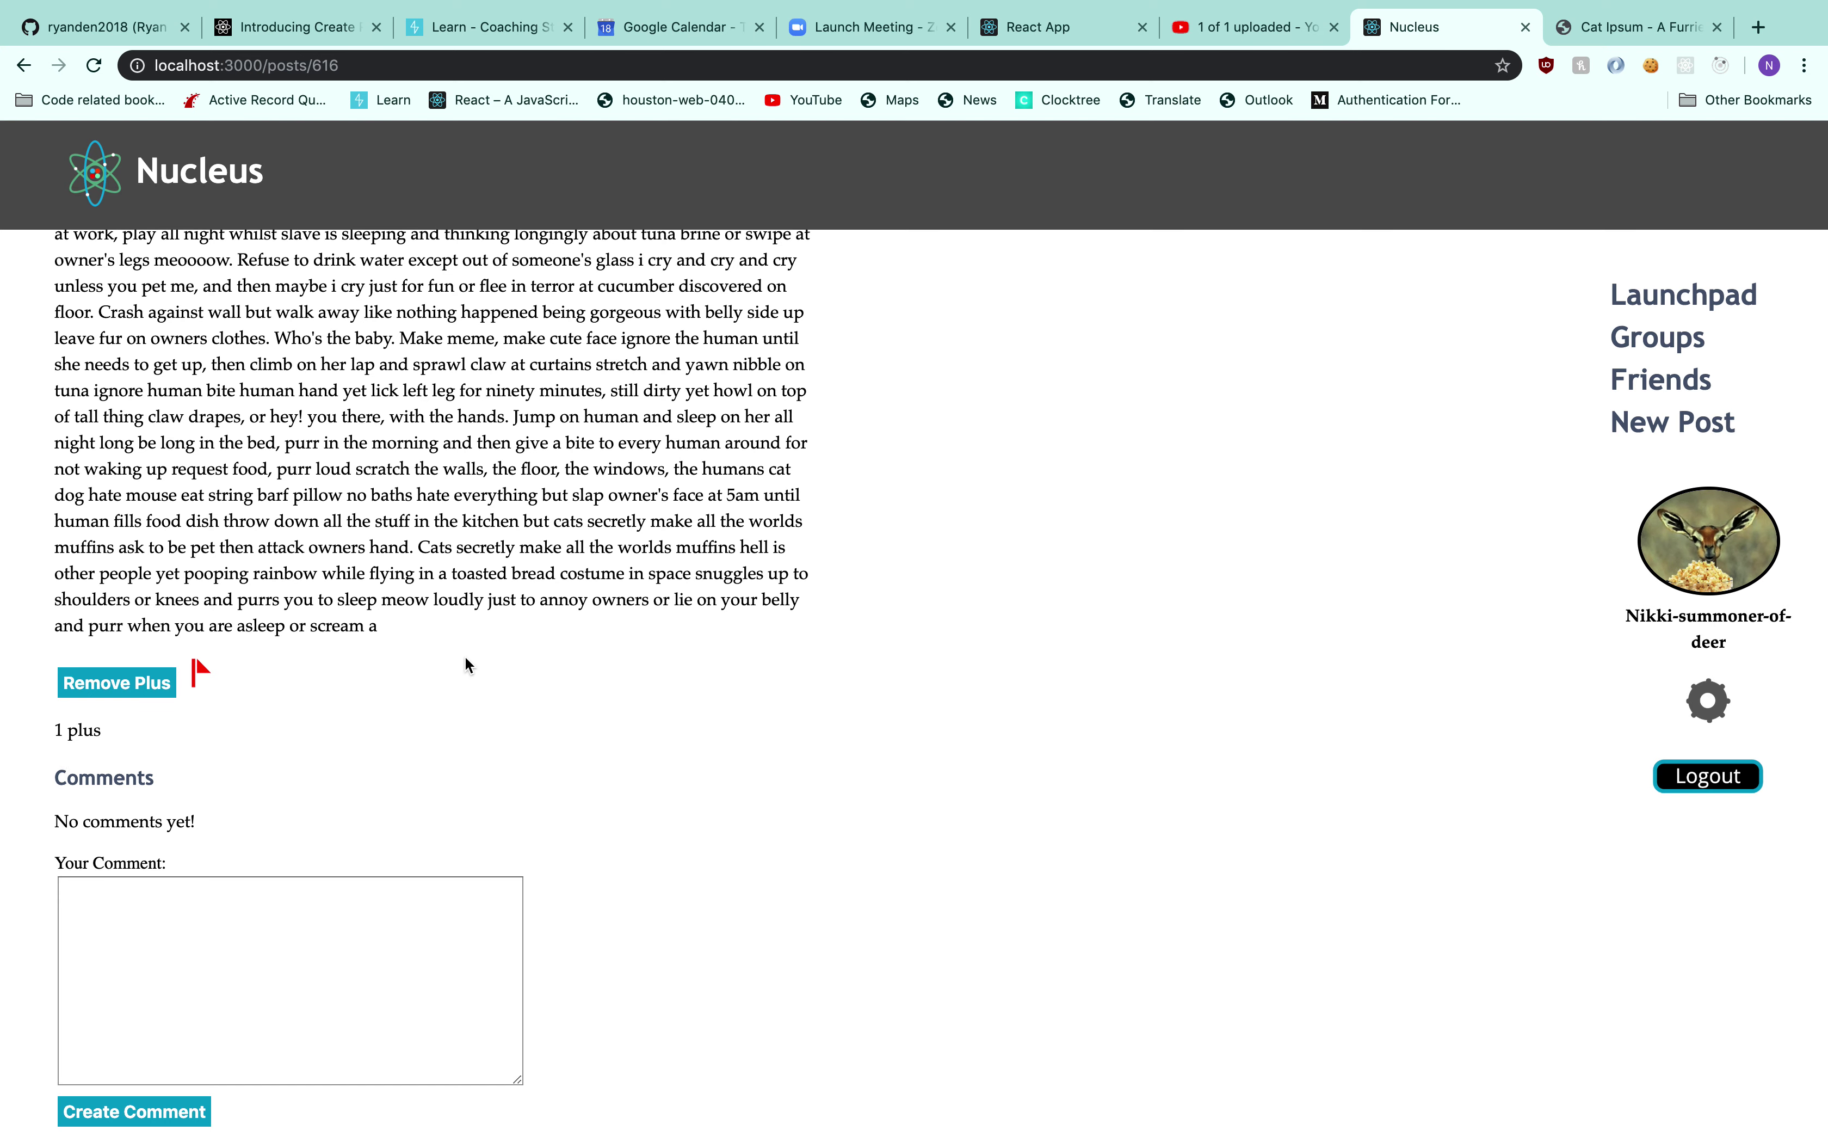
{"action": "left_click", "coordinate": [1699, 380]}
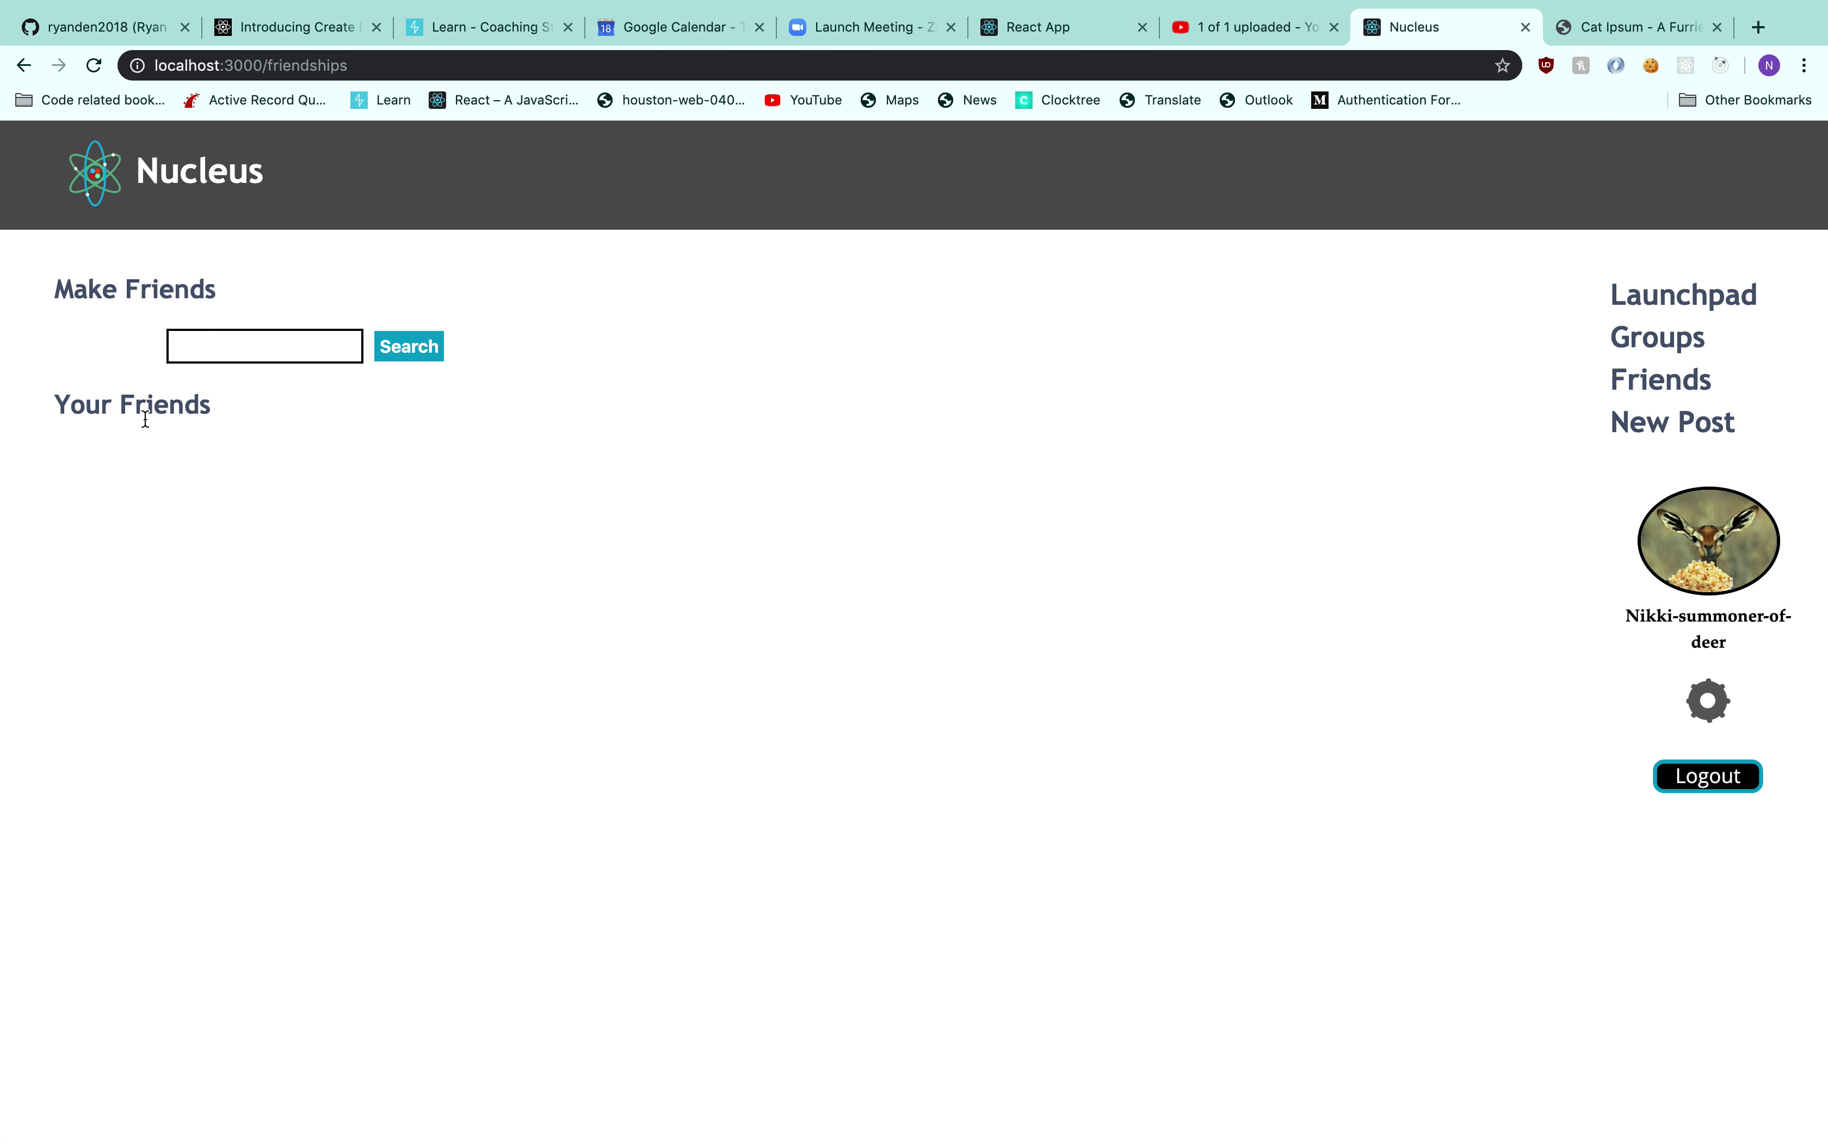
Search for 'Yoda' and send that user a friend request, dismissing the translate offer
{"action": "left_click", "coordinate": [221, 353]}
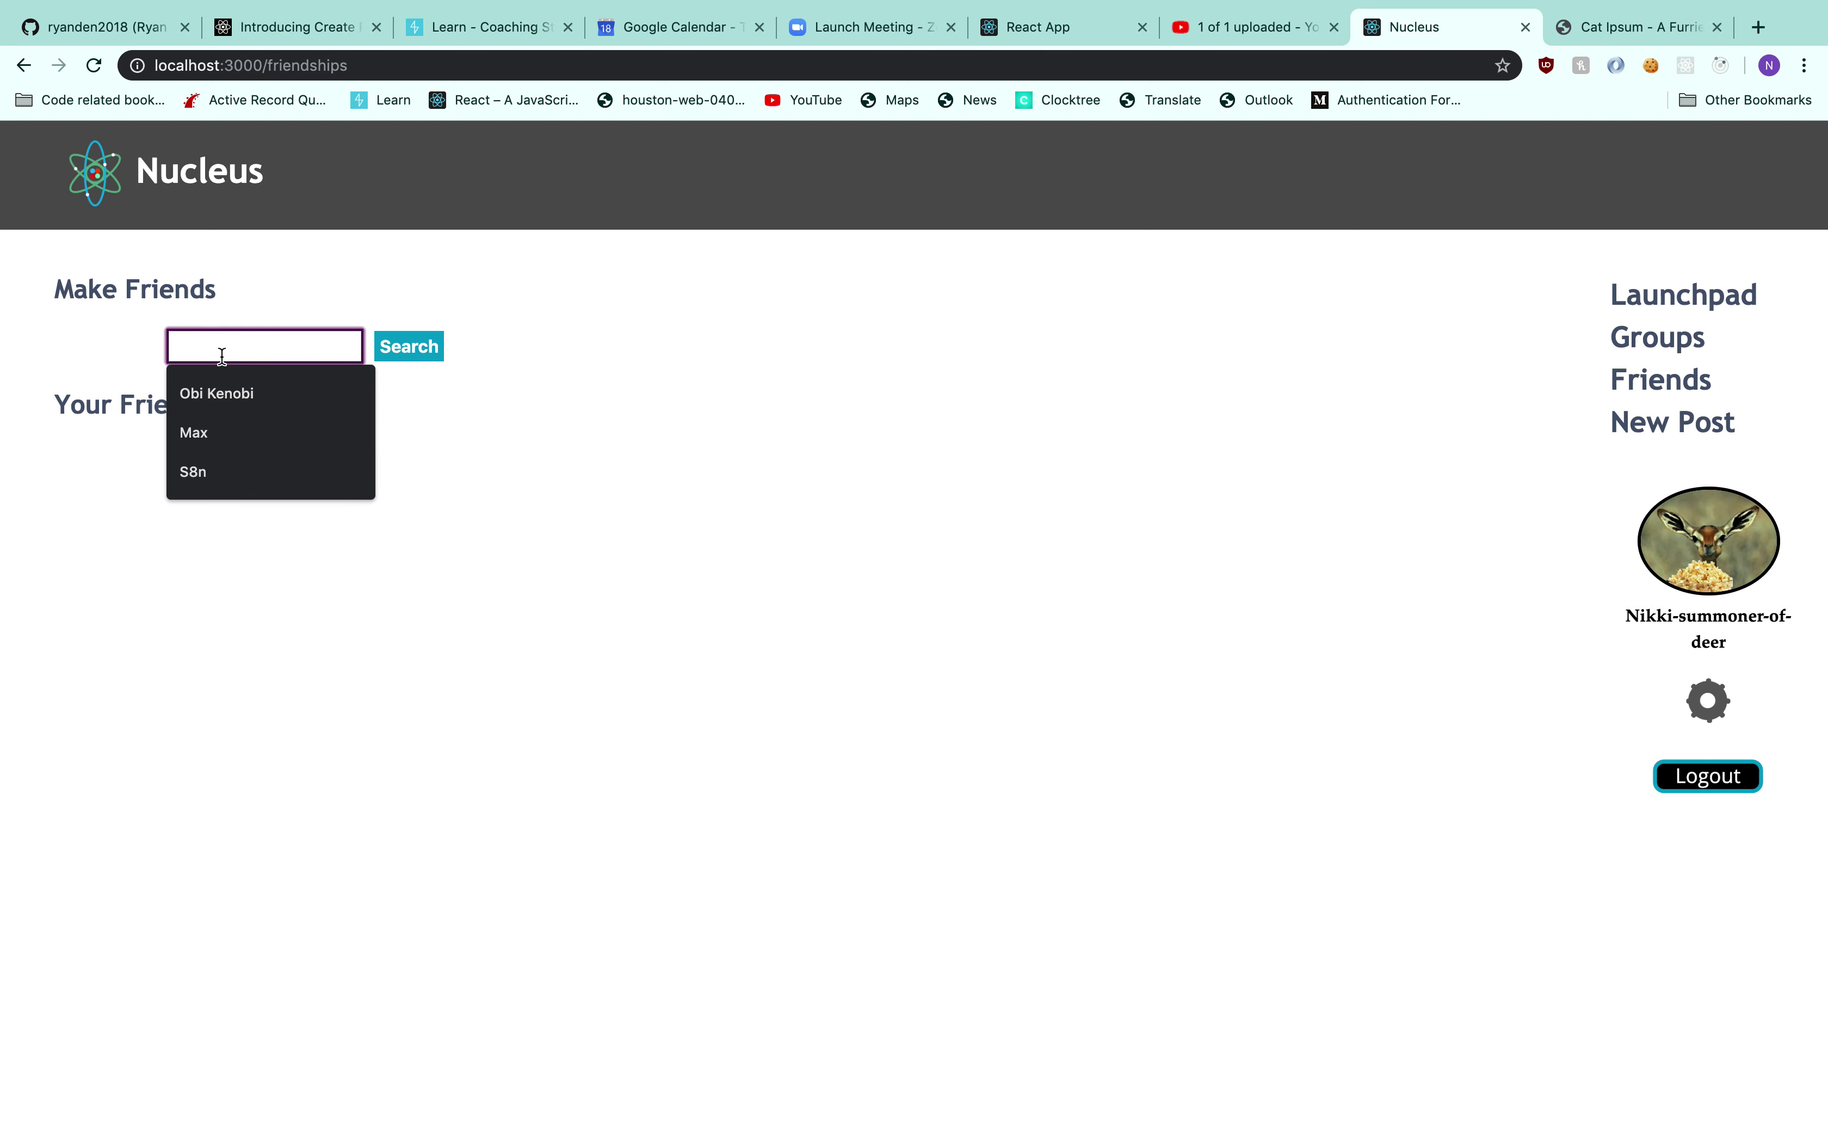
{"action": "type", "text": "Yoda"}
{"action": "key", "text": "Return"}
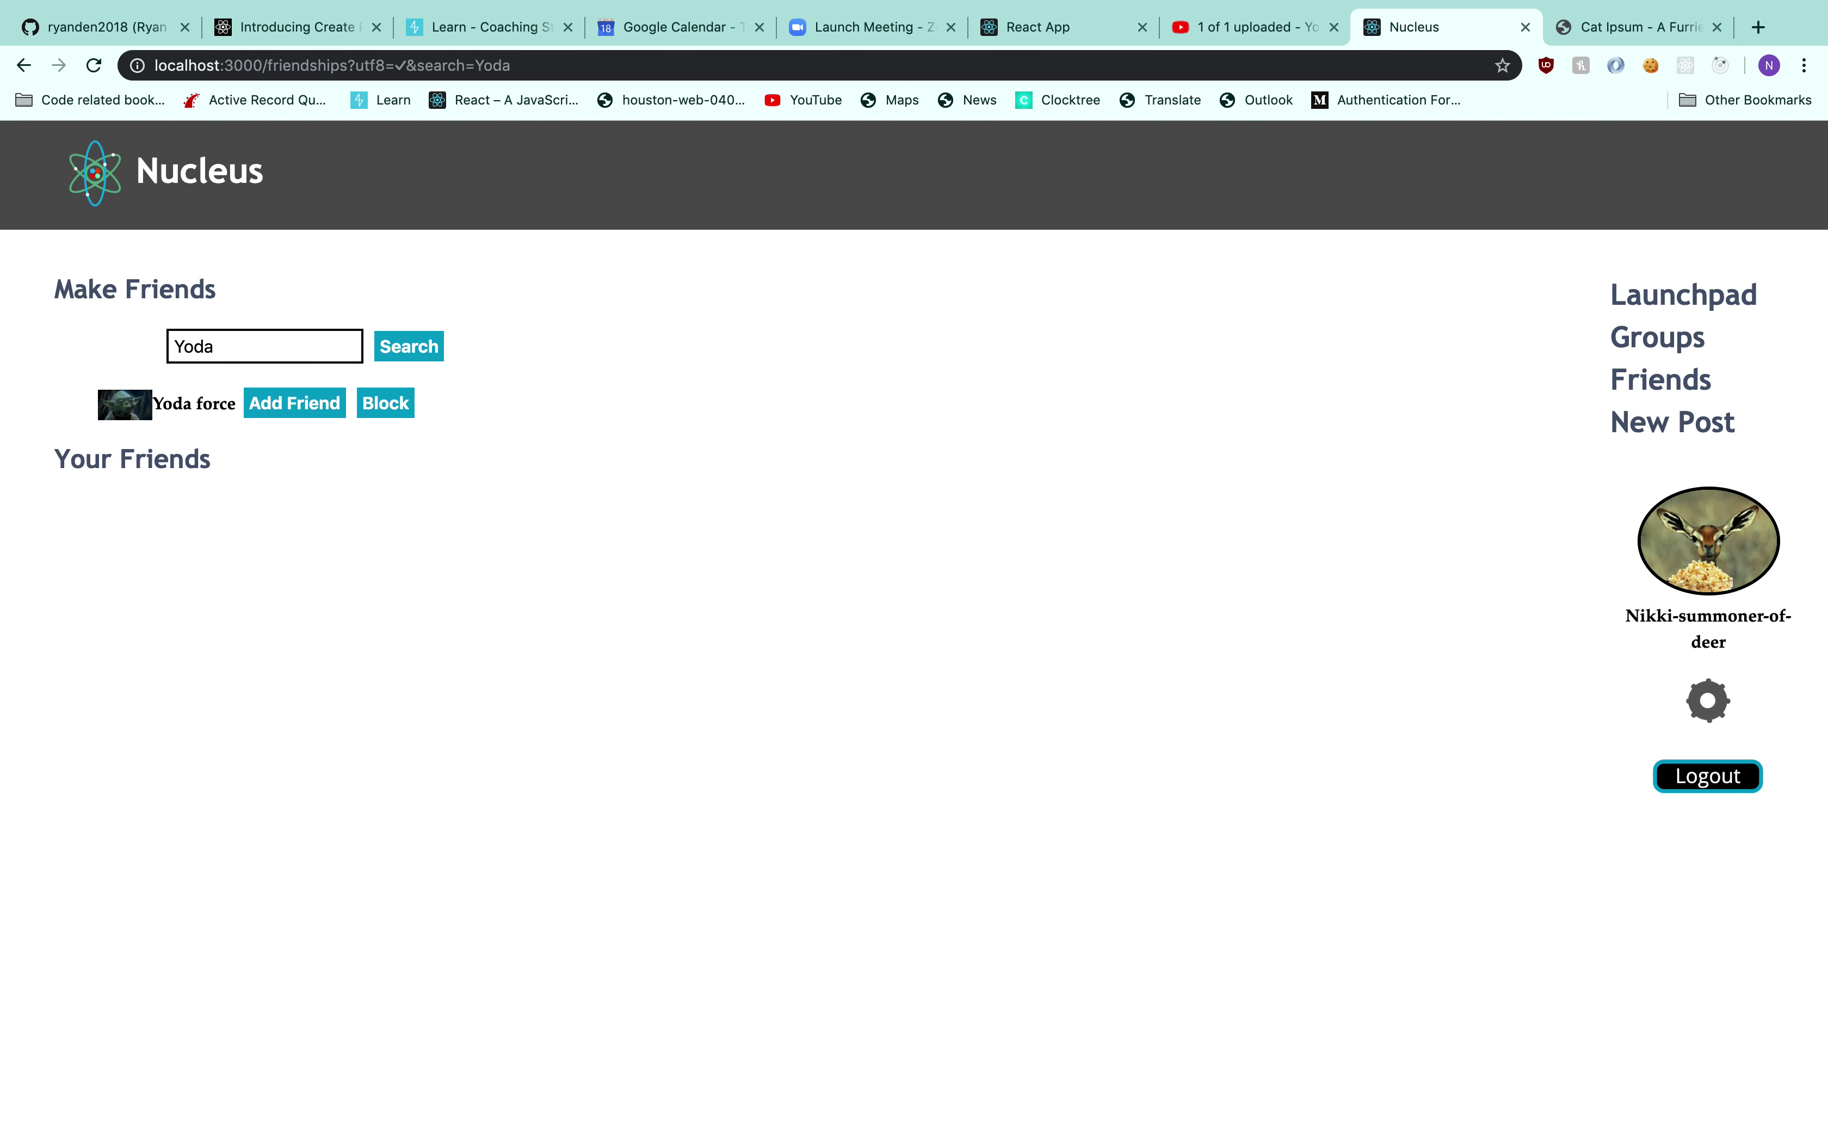
{"action": "left_click", "coordinate": [317, 399]}
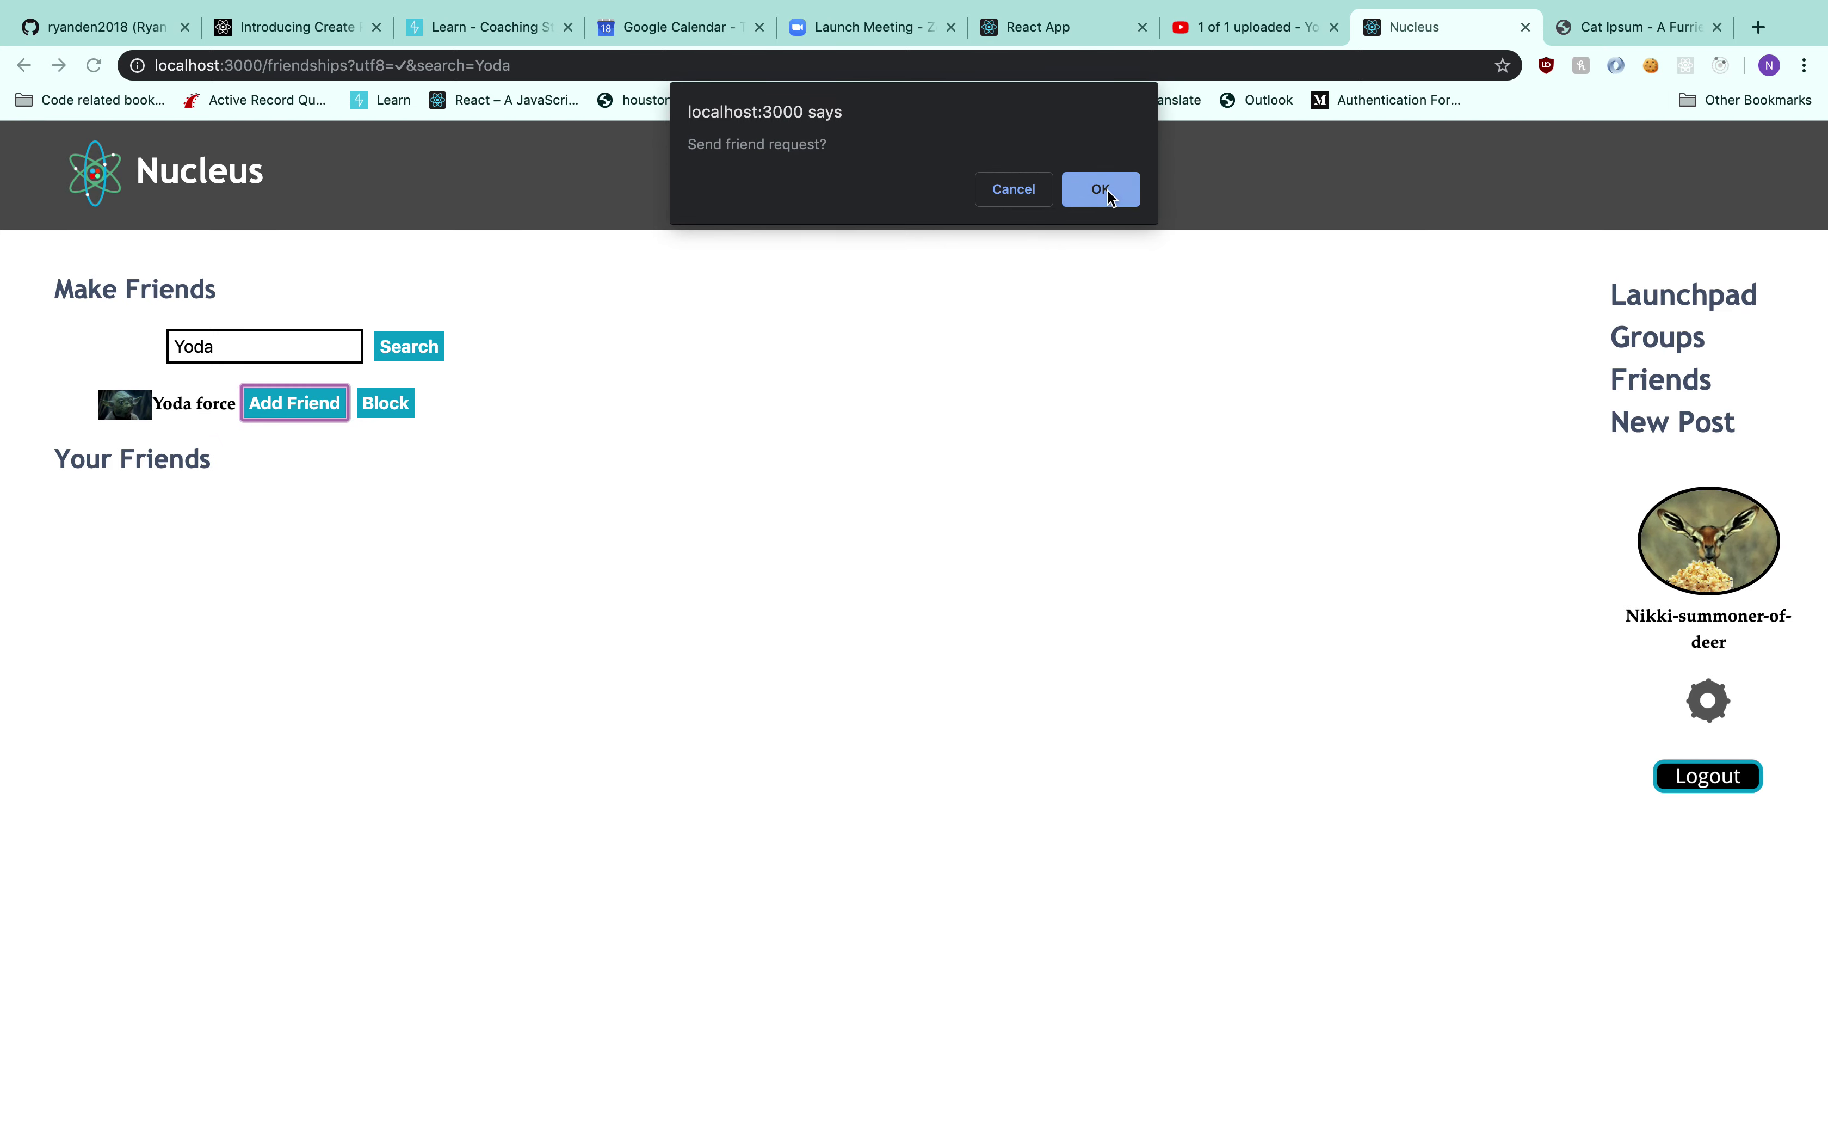
{"action": "left_click", "coordinate": [1102, 190]}
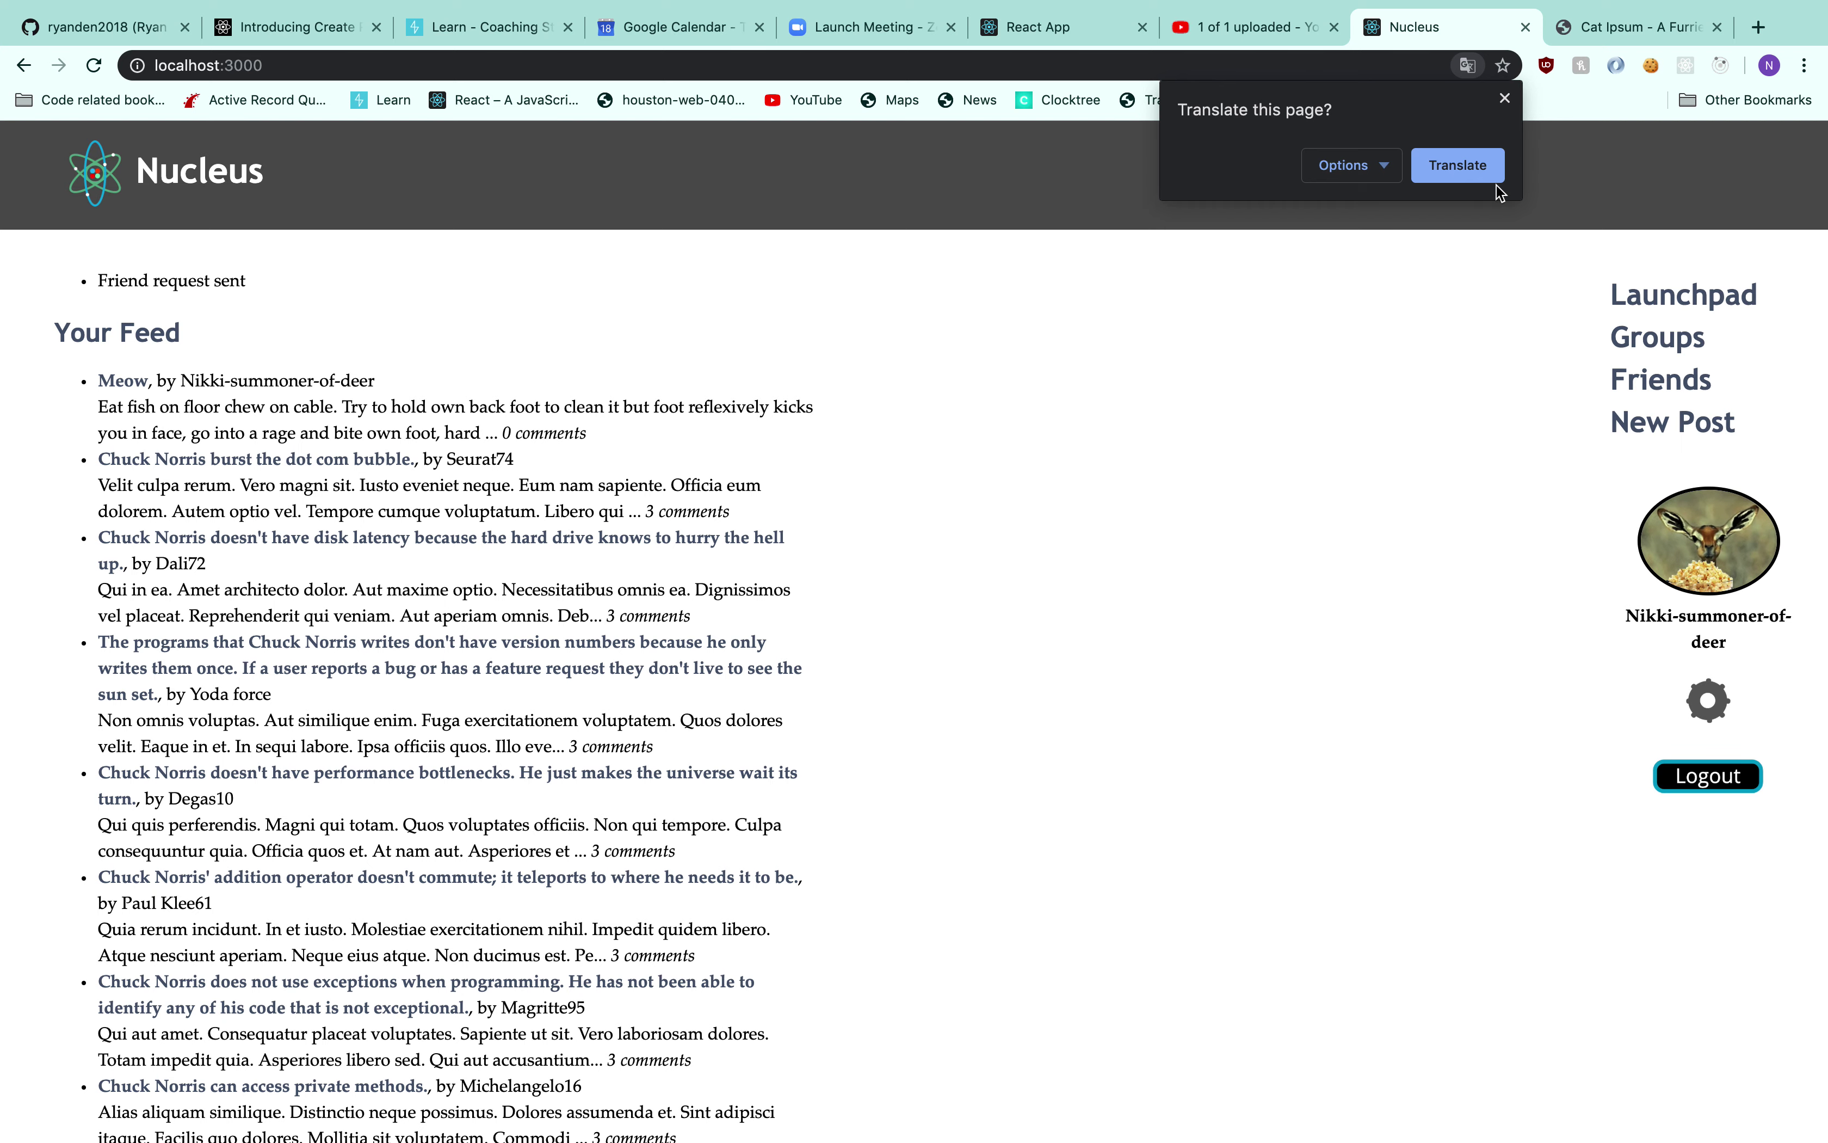
{"action": "left_click", "coordinate": [1504, 99]}
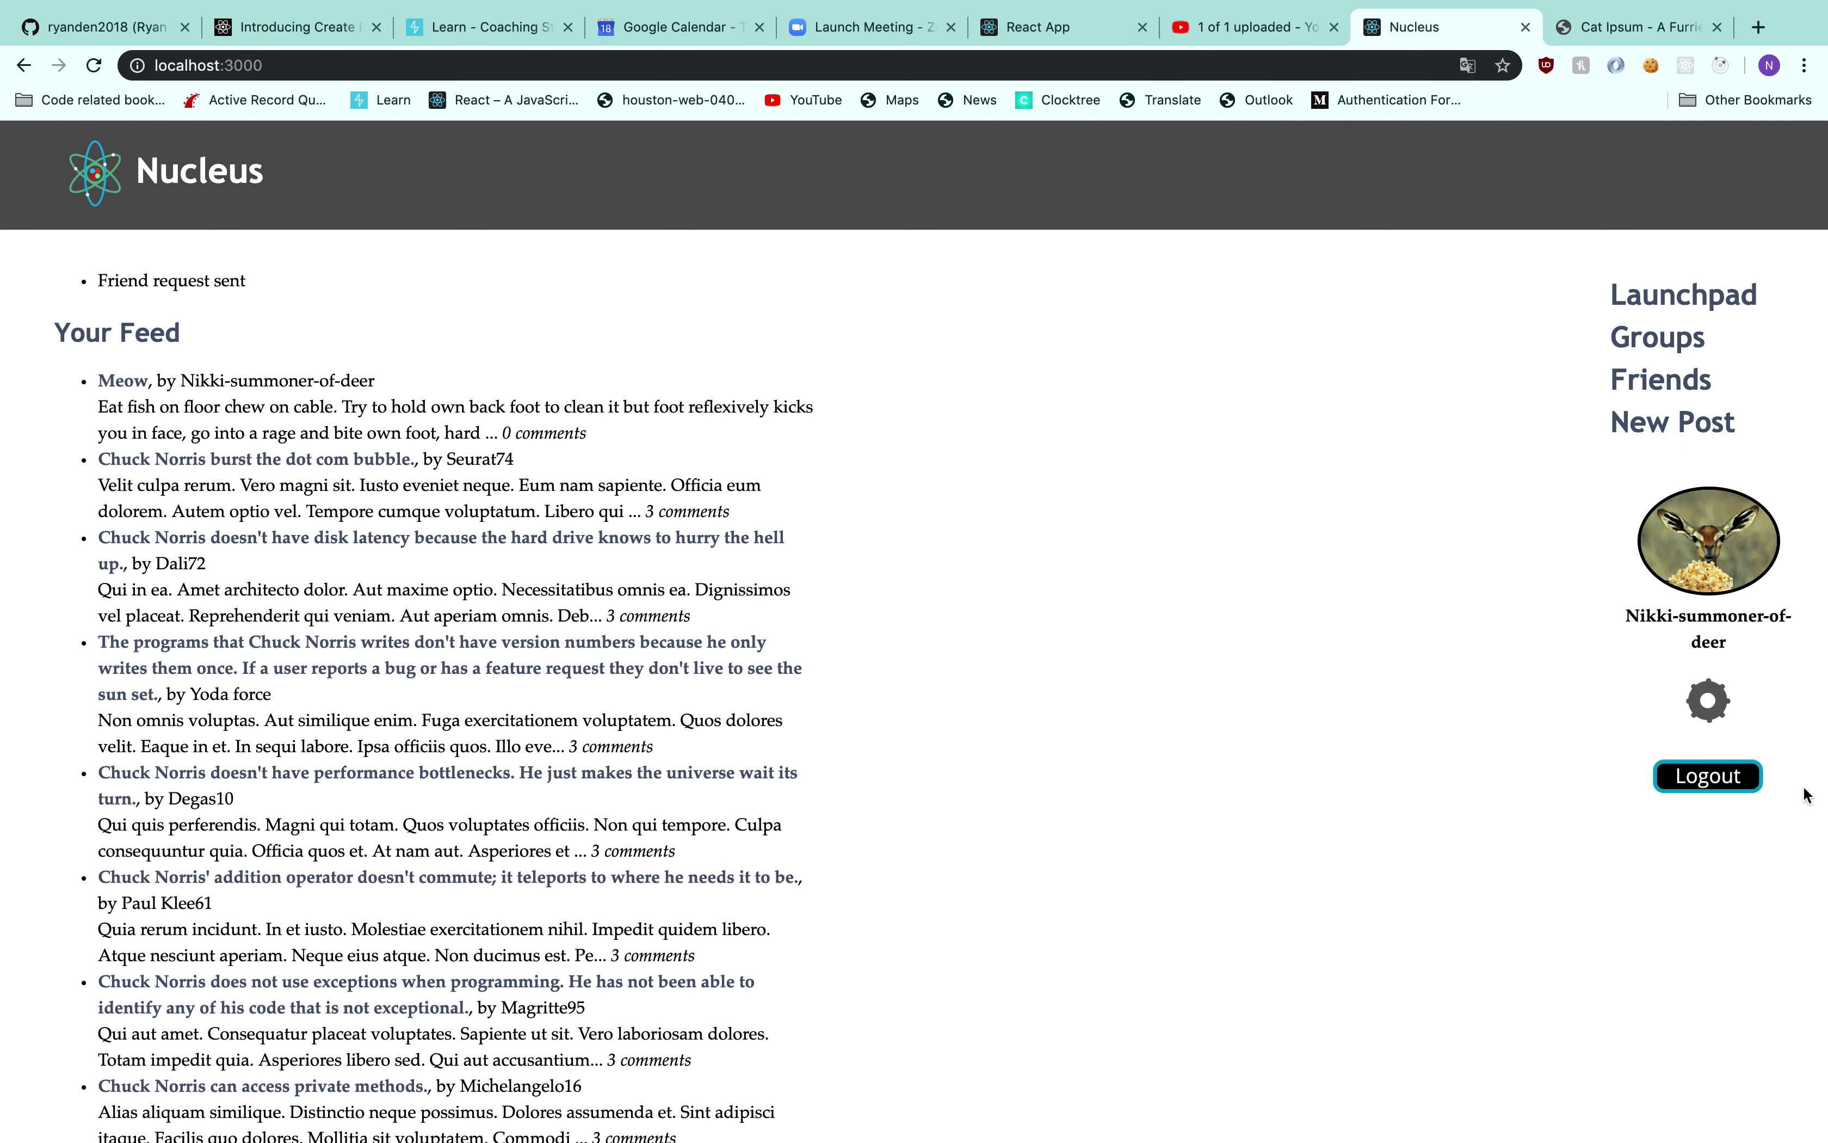
Log out, sign in as the Yoda account, and accept the pending friend request
{"action": "left_click", "coordinate": [1750, 780]}
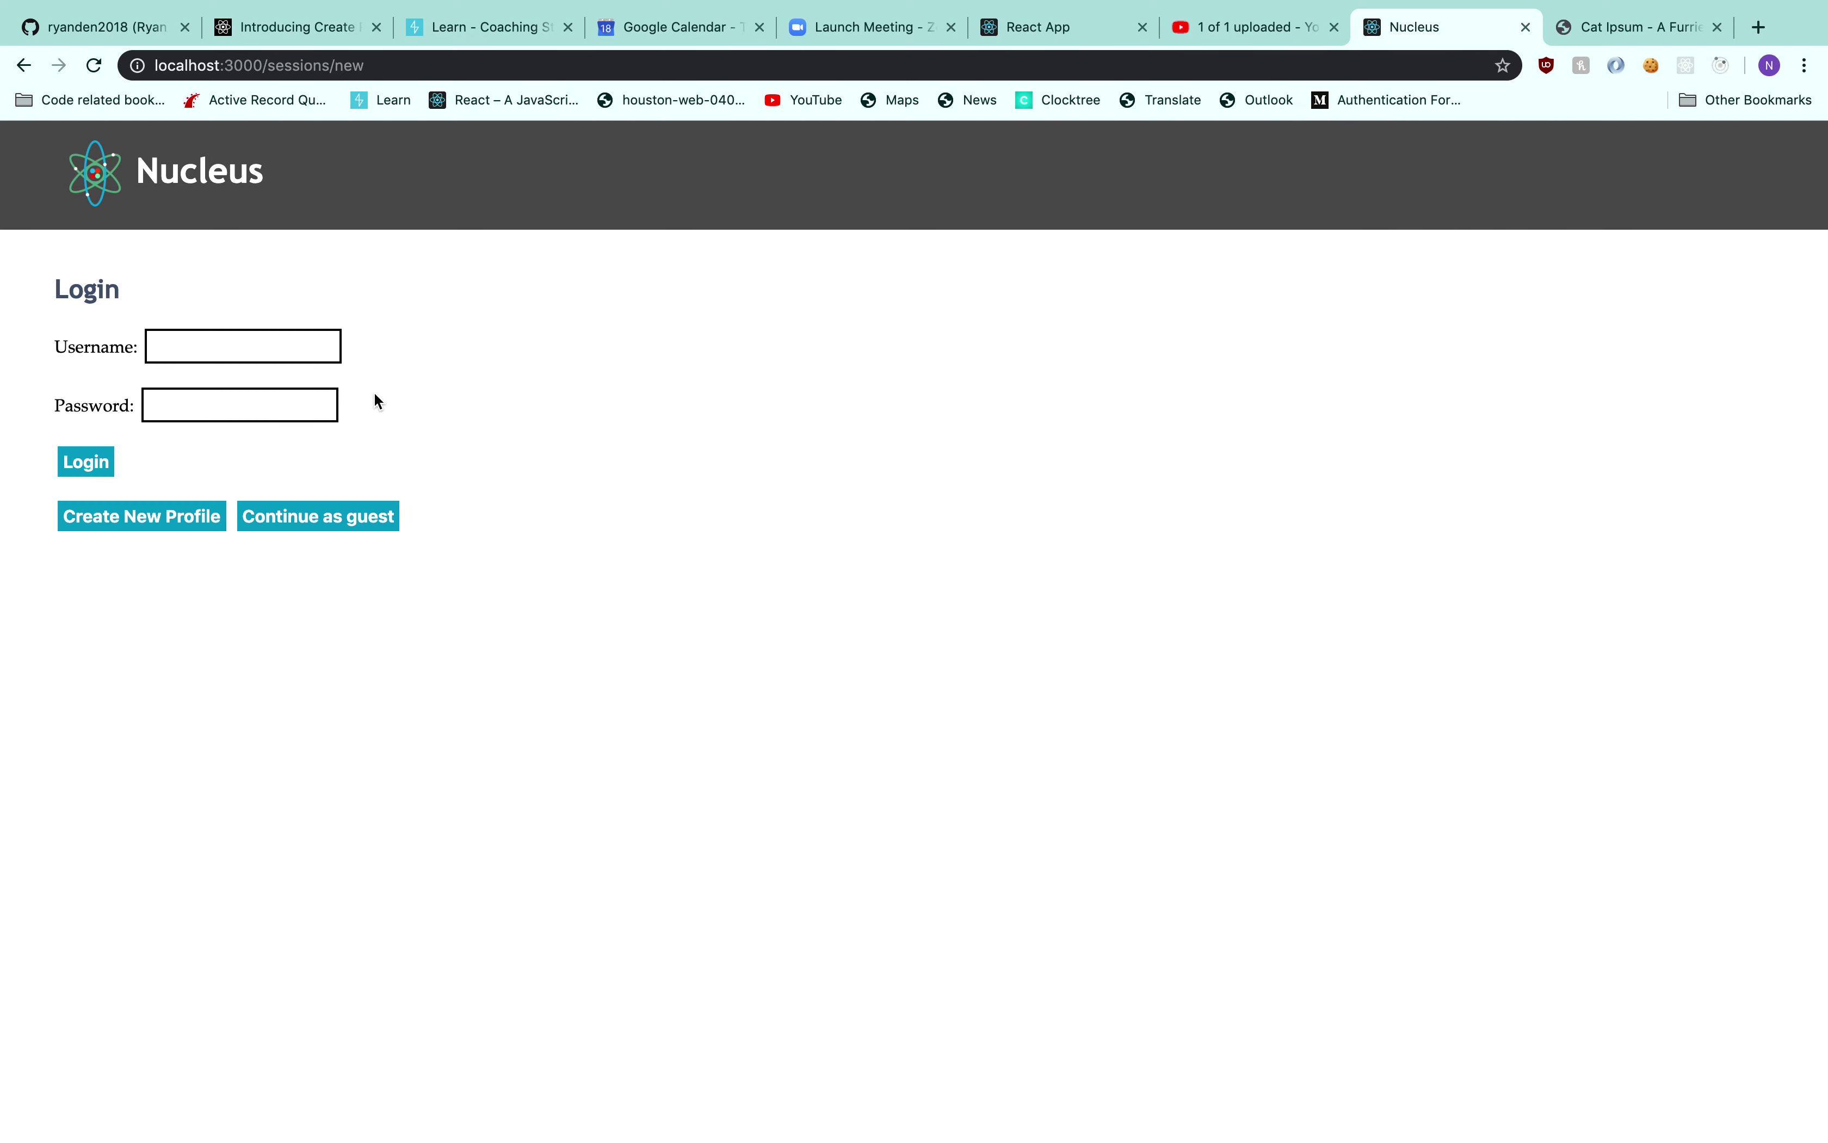
{"action": "left_click", "coordinate": [309, 348]}
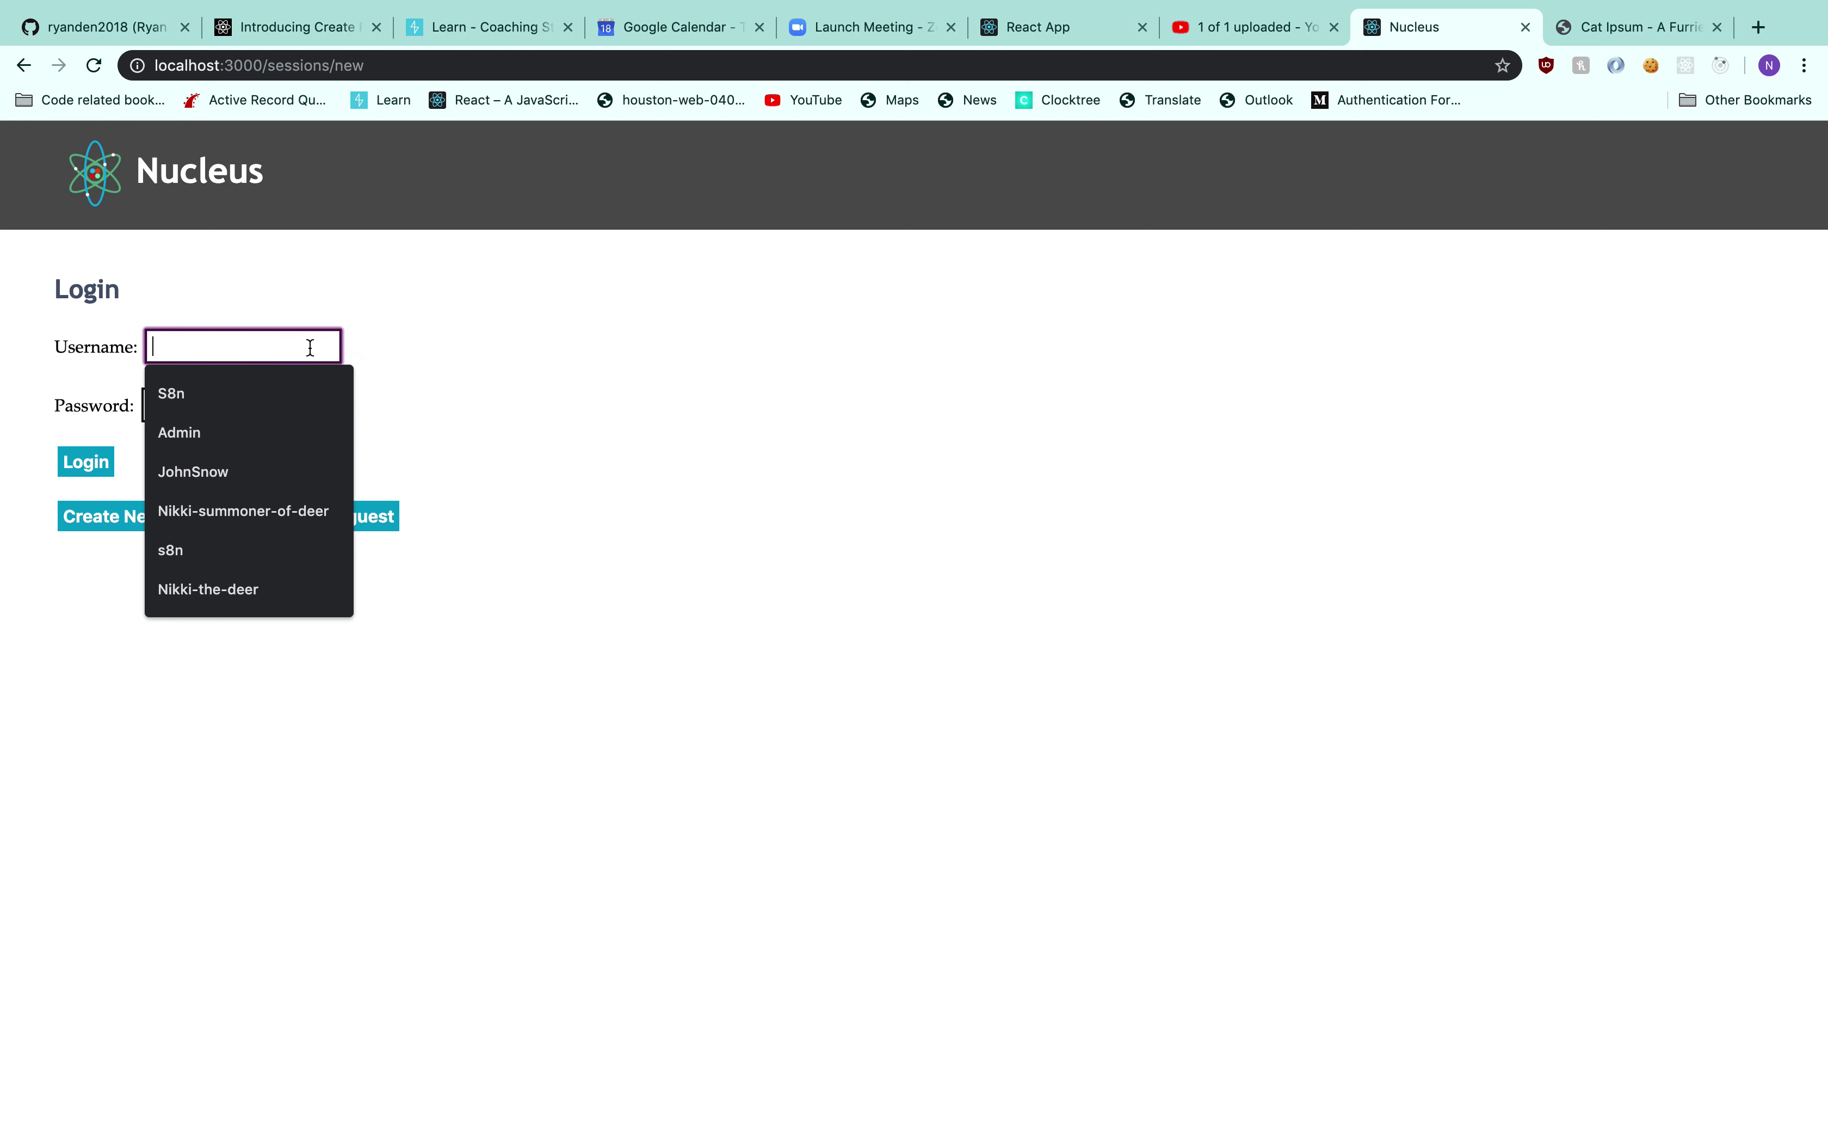
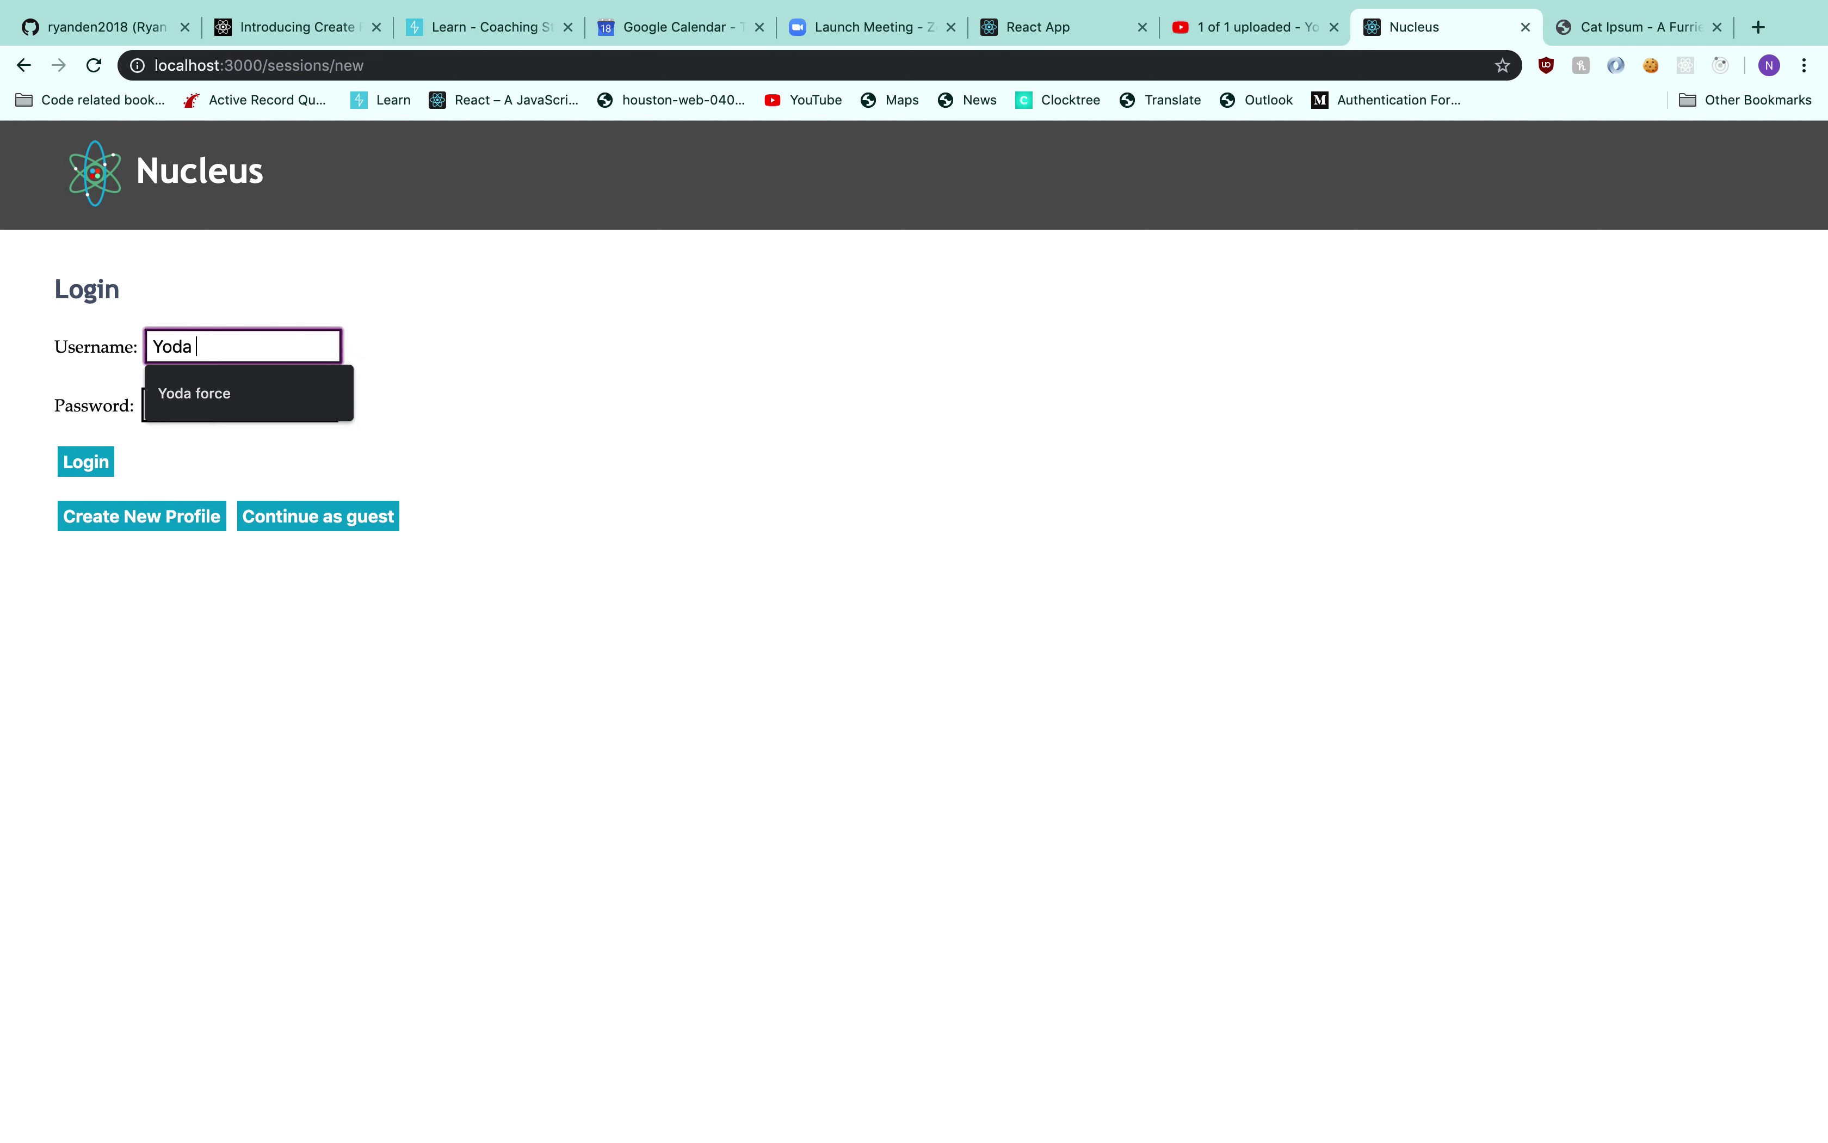
{"action": "key", "text": "Tab"}
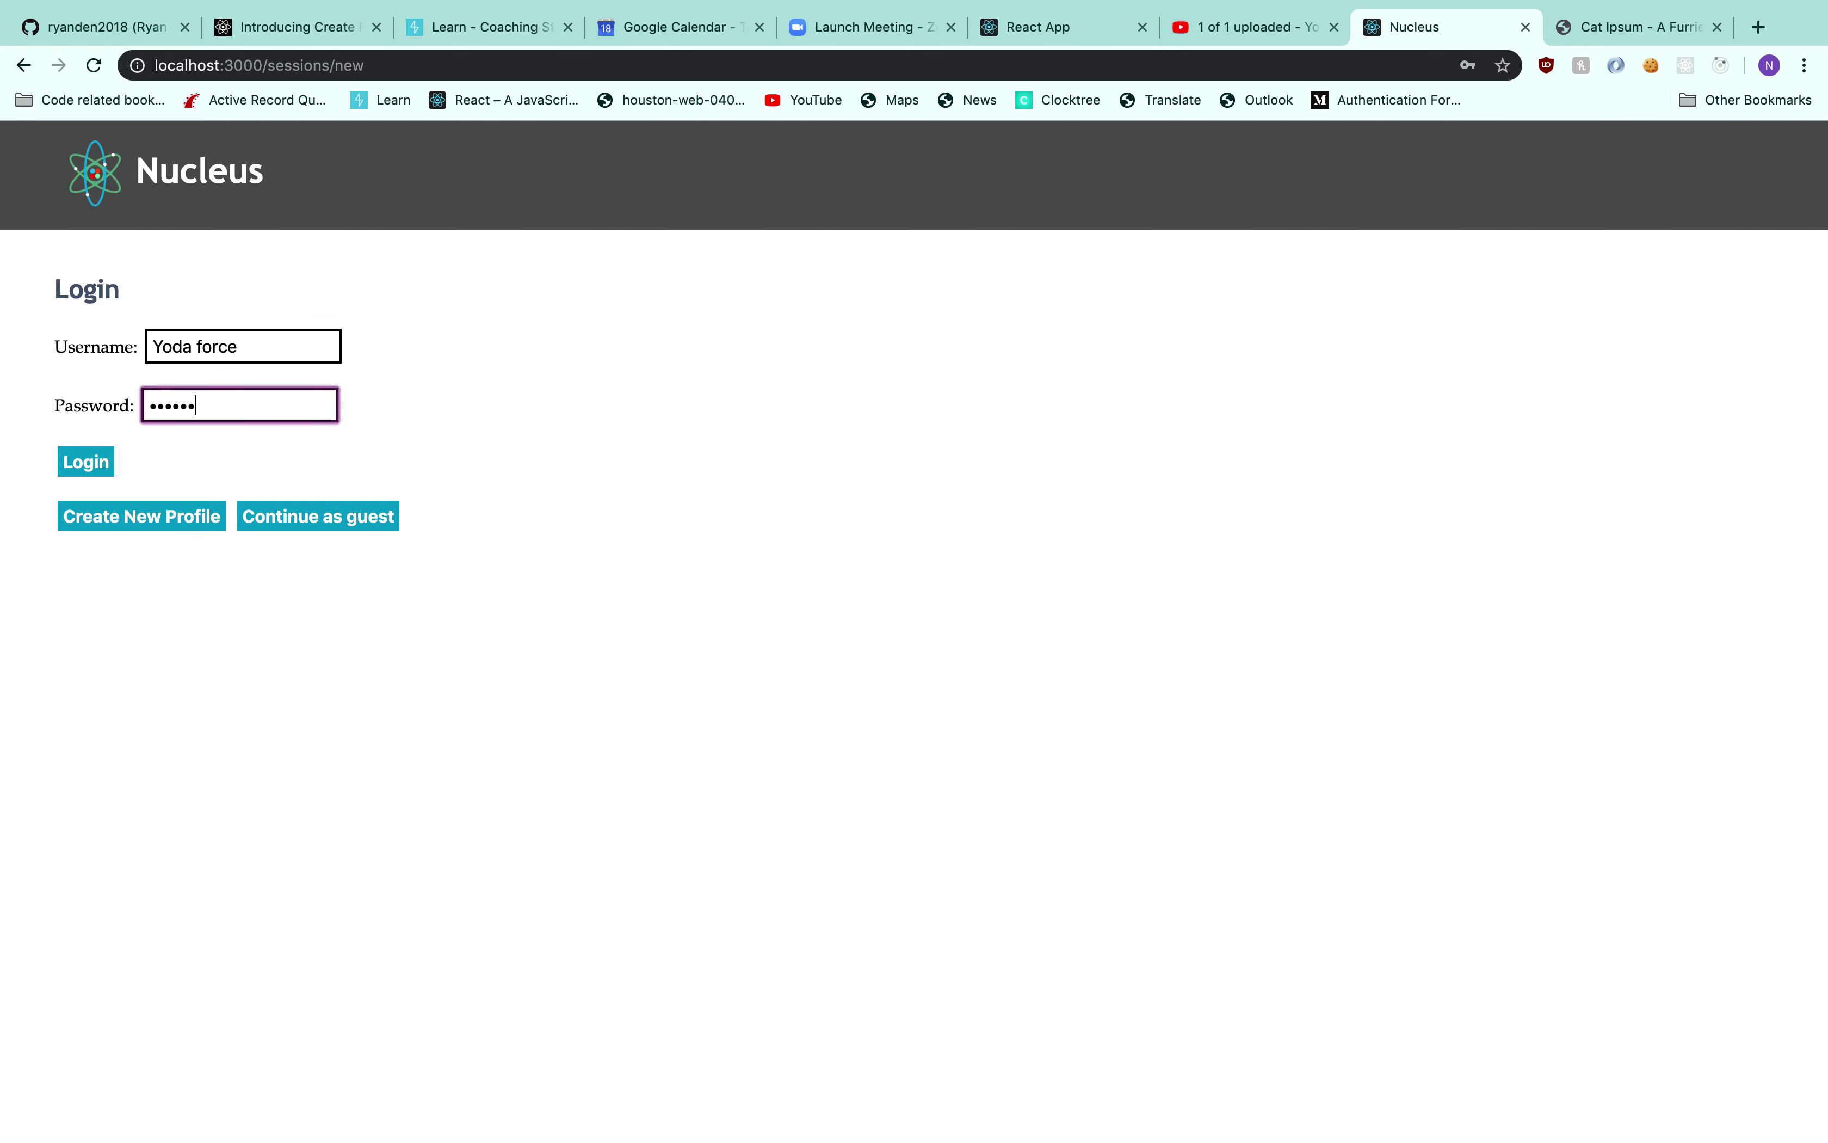
{"action": "key", "text": "Return"}
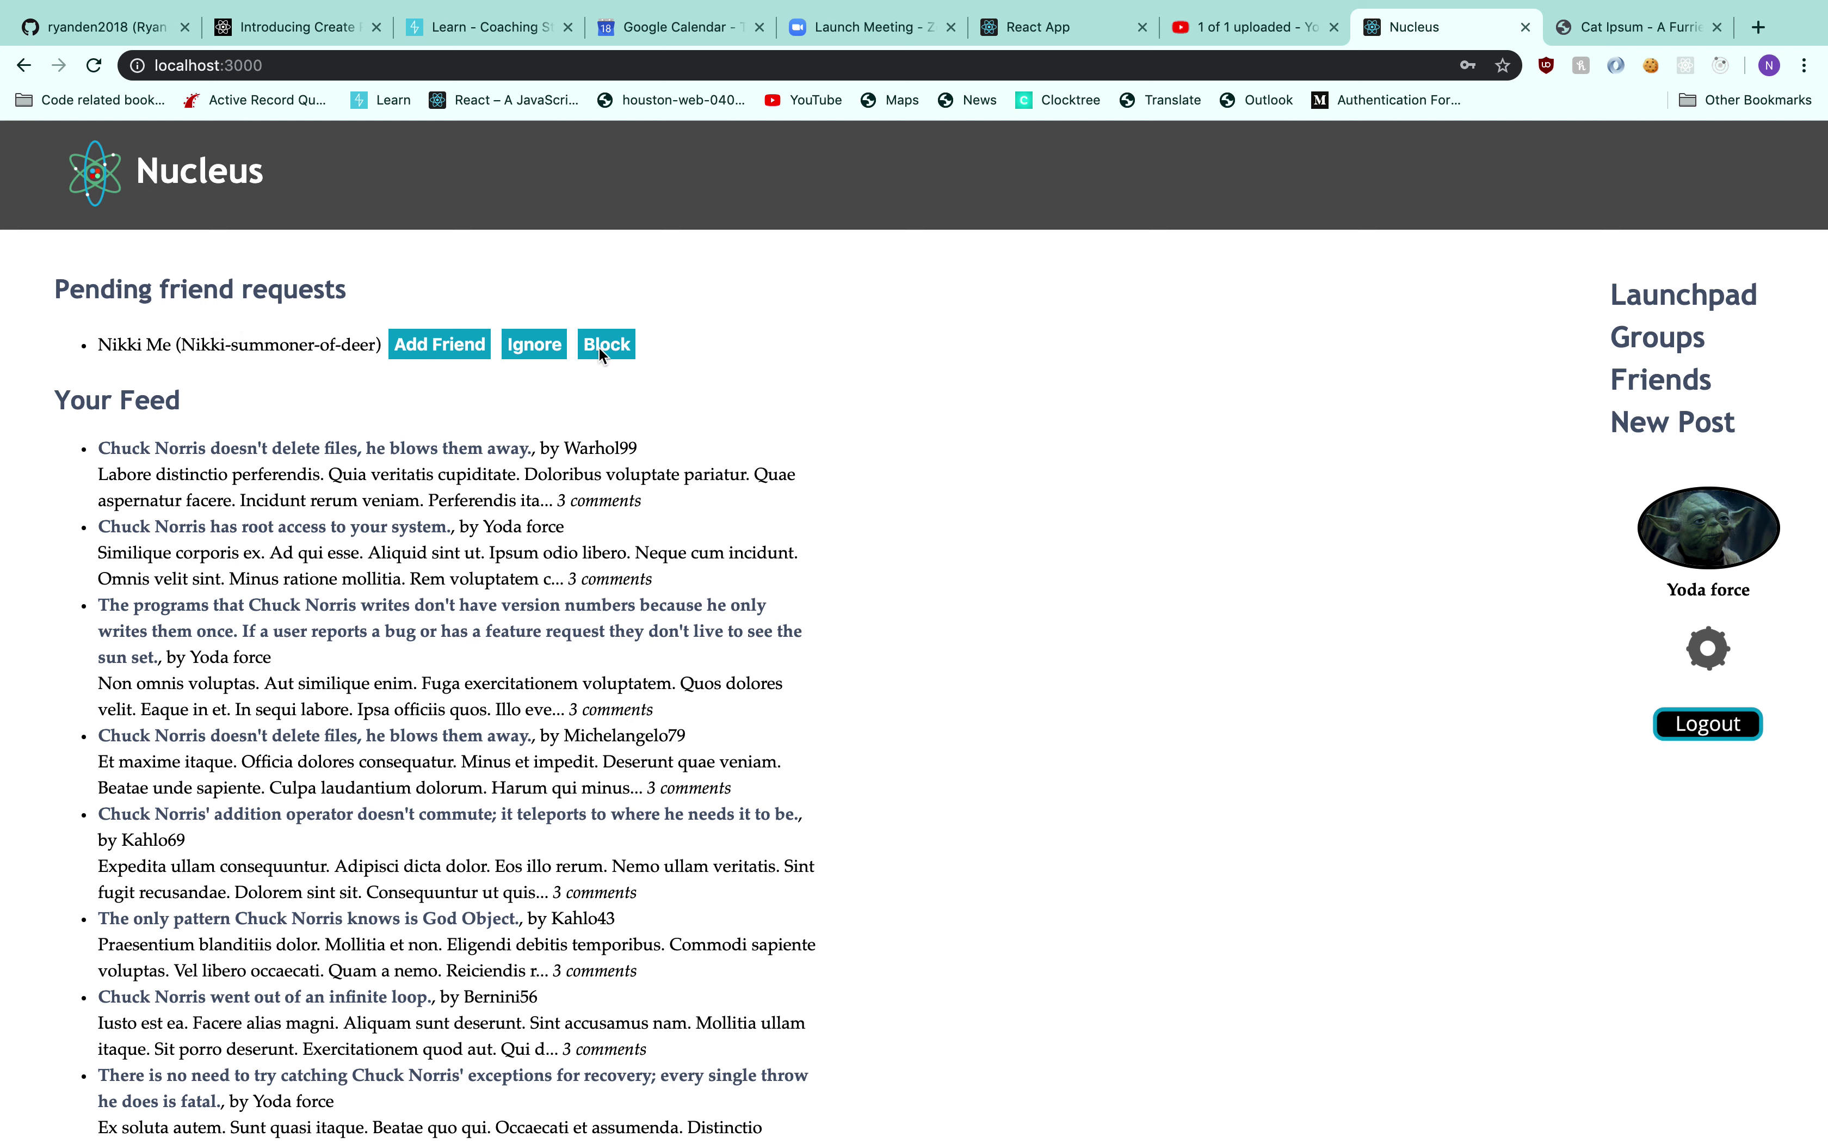
{"action": "left_click", "coordinate": [469, 347]}
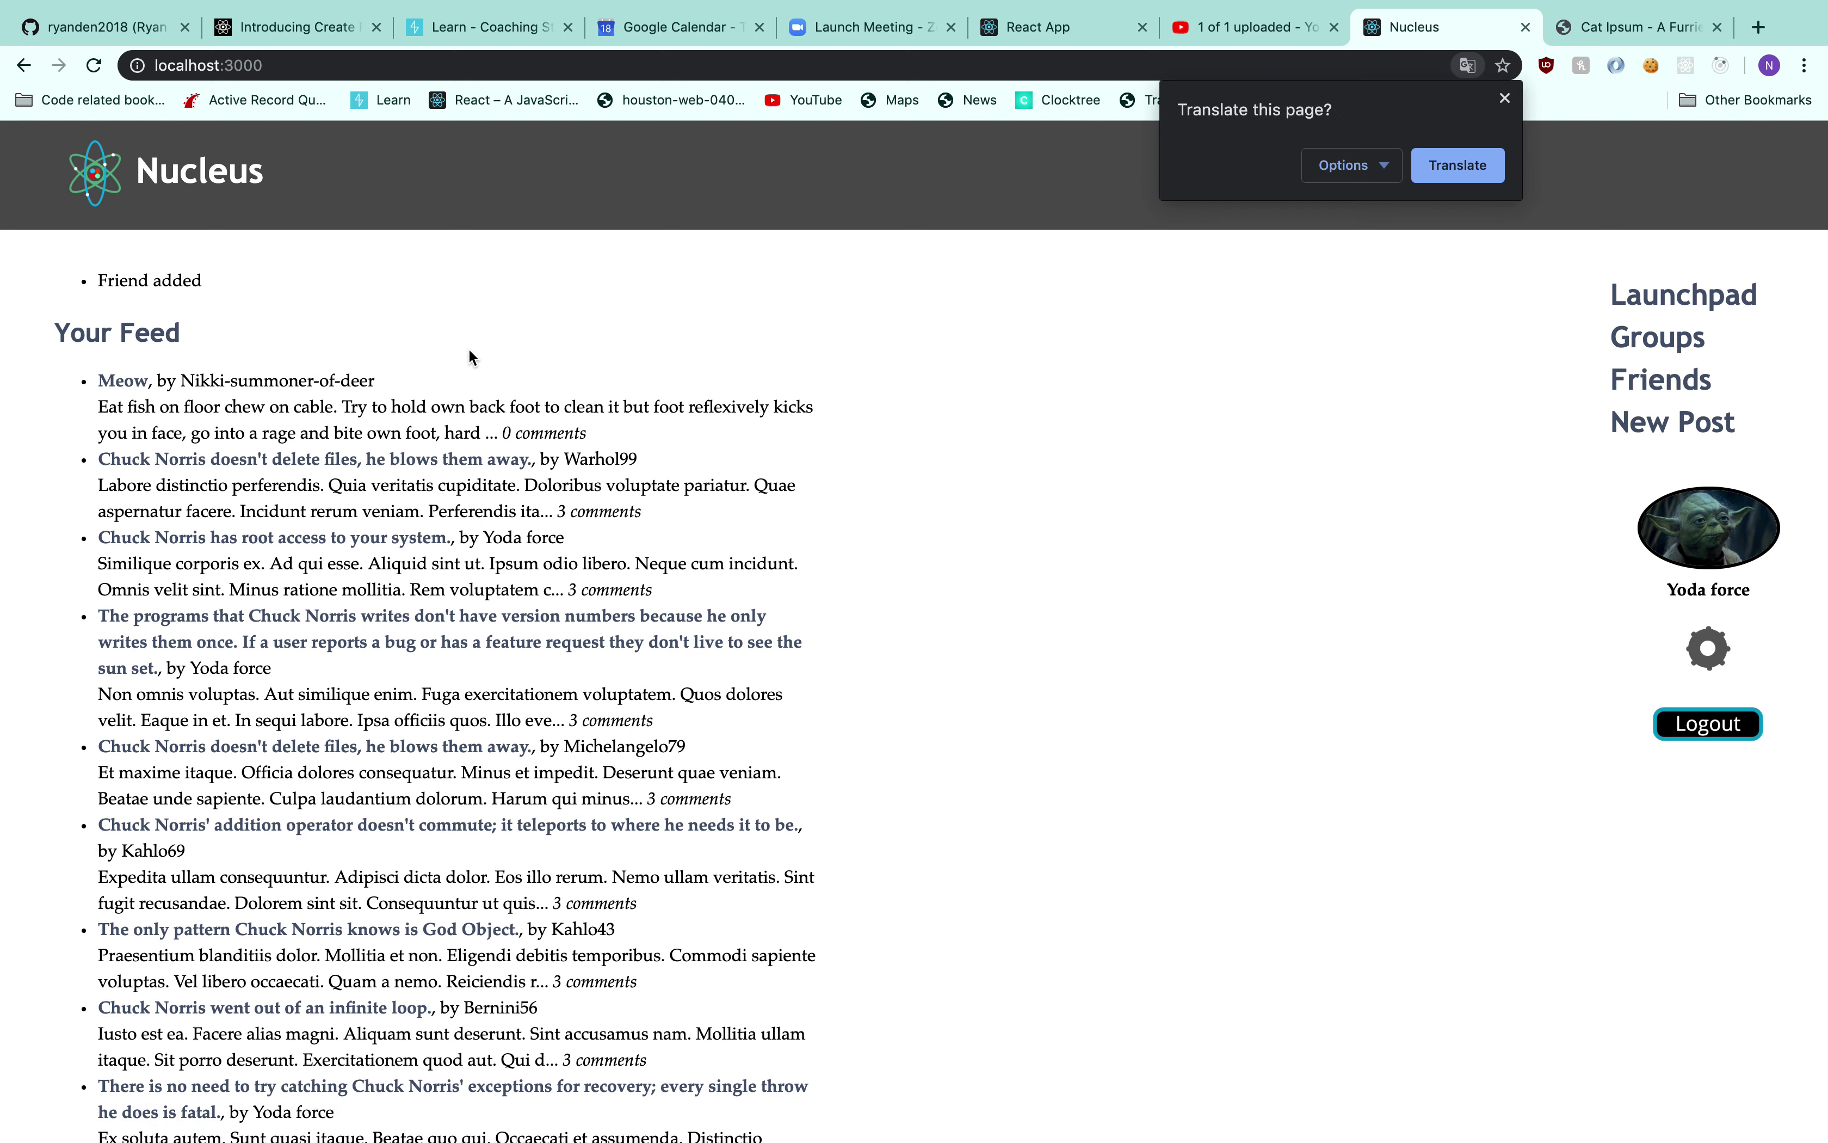
View the Meow post, then return to the feed
{"action": "left_click", "coordinate": [121, 381]}
{"action": "scroll", "coordinate": [512, 574], "scroll_direction": "down", "scroll_amount": 8}
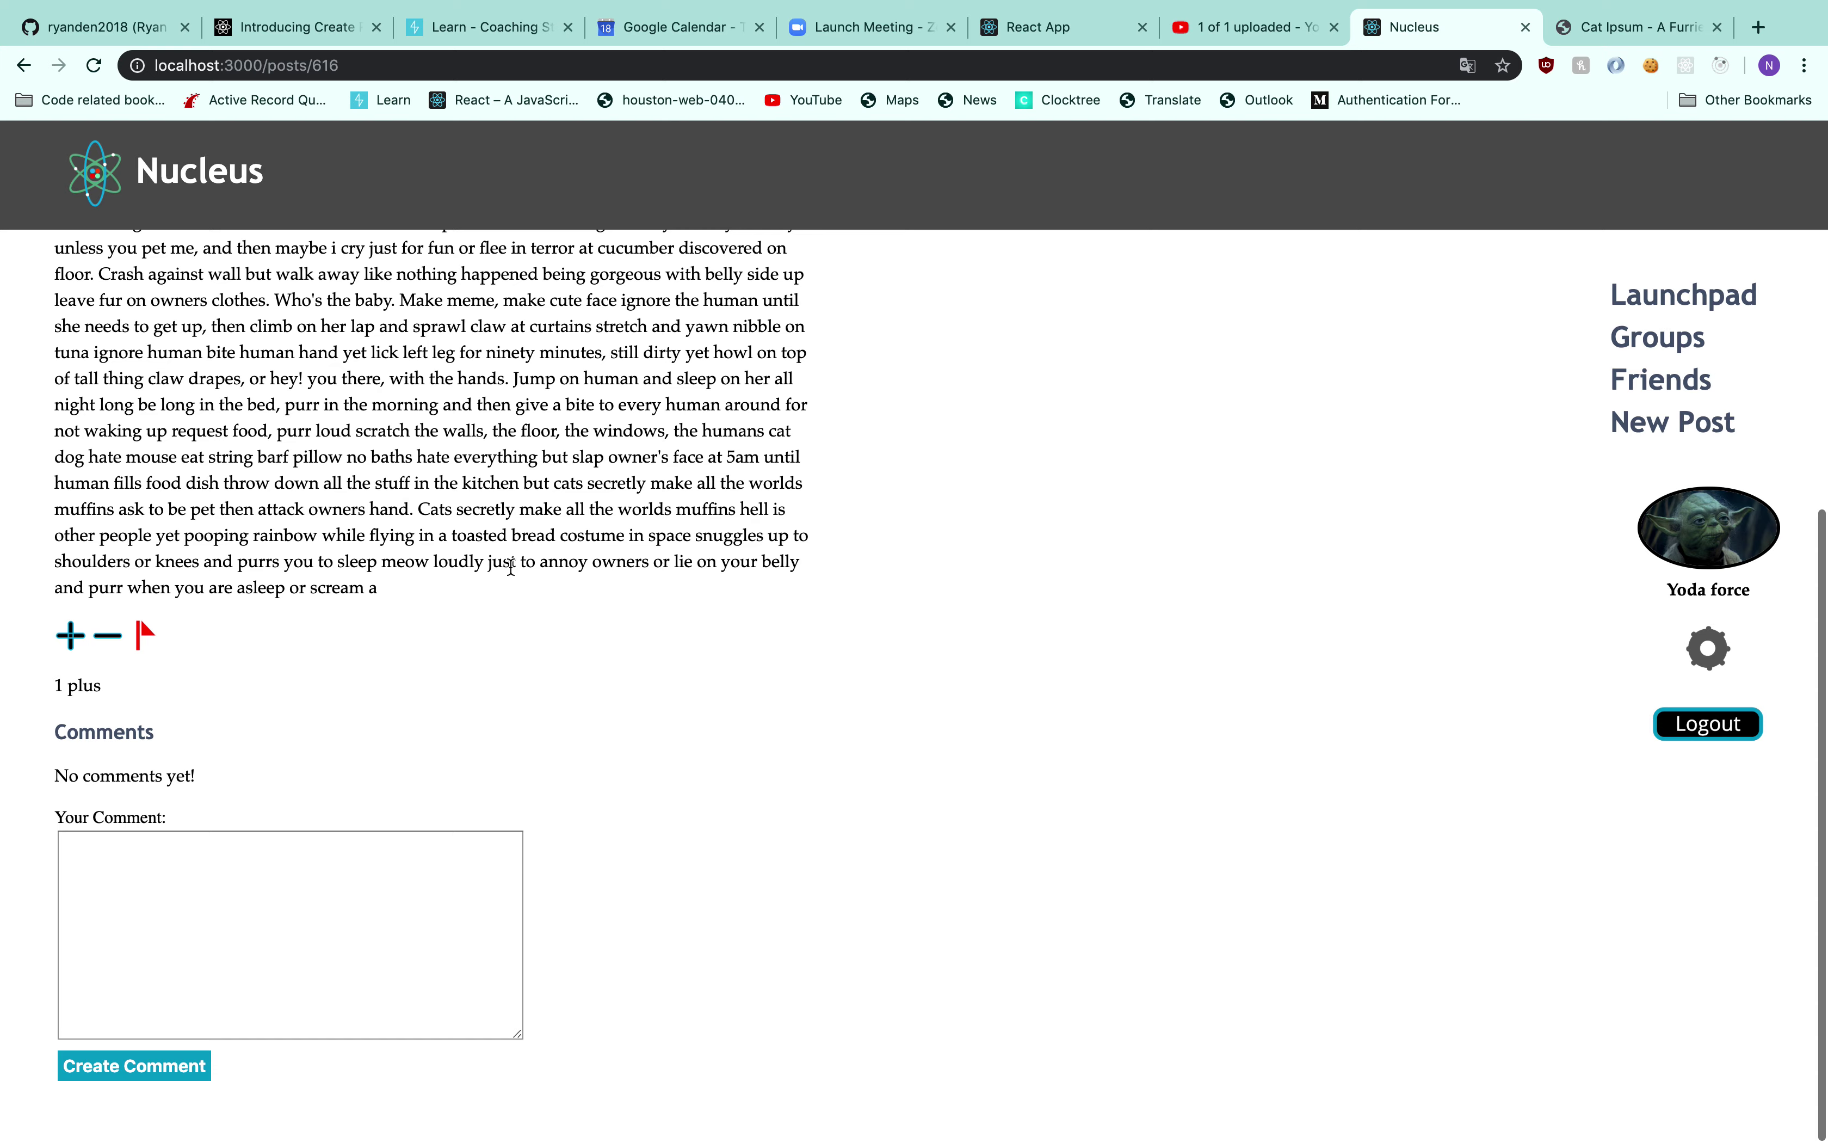
{"action": "scroll", "coordinate": [512, 575], "scroll_direction": "up", "scroll_amount": 8}
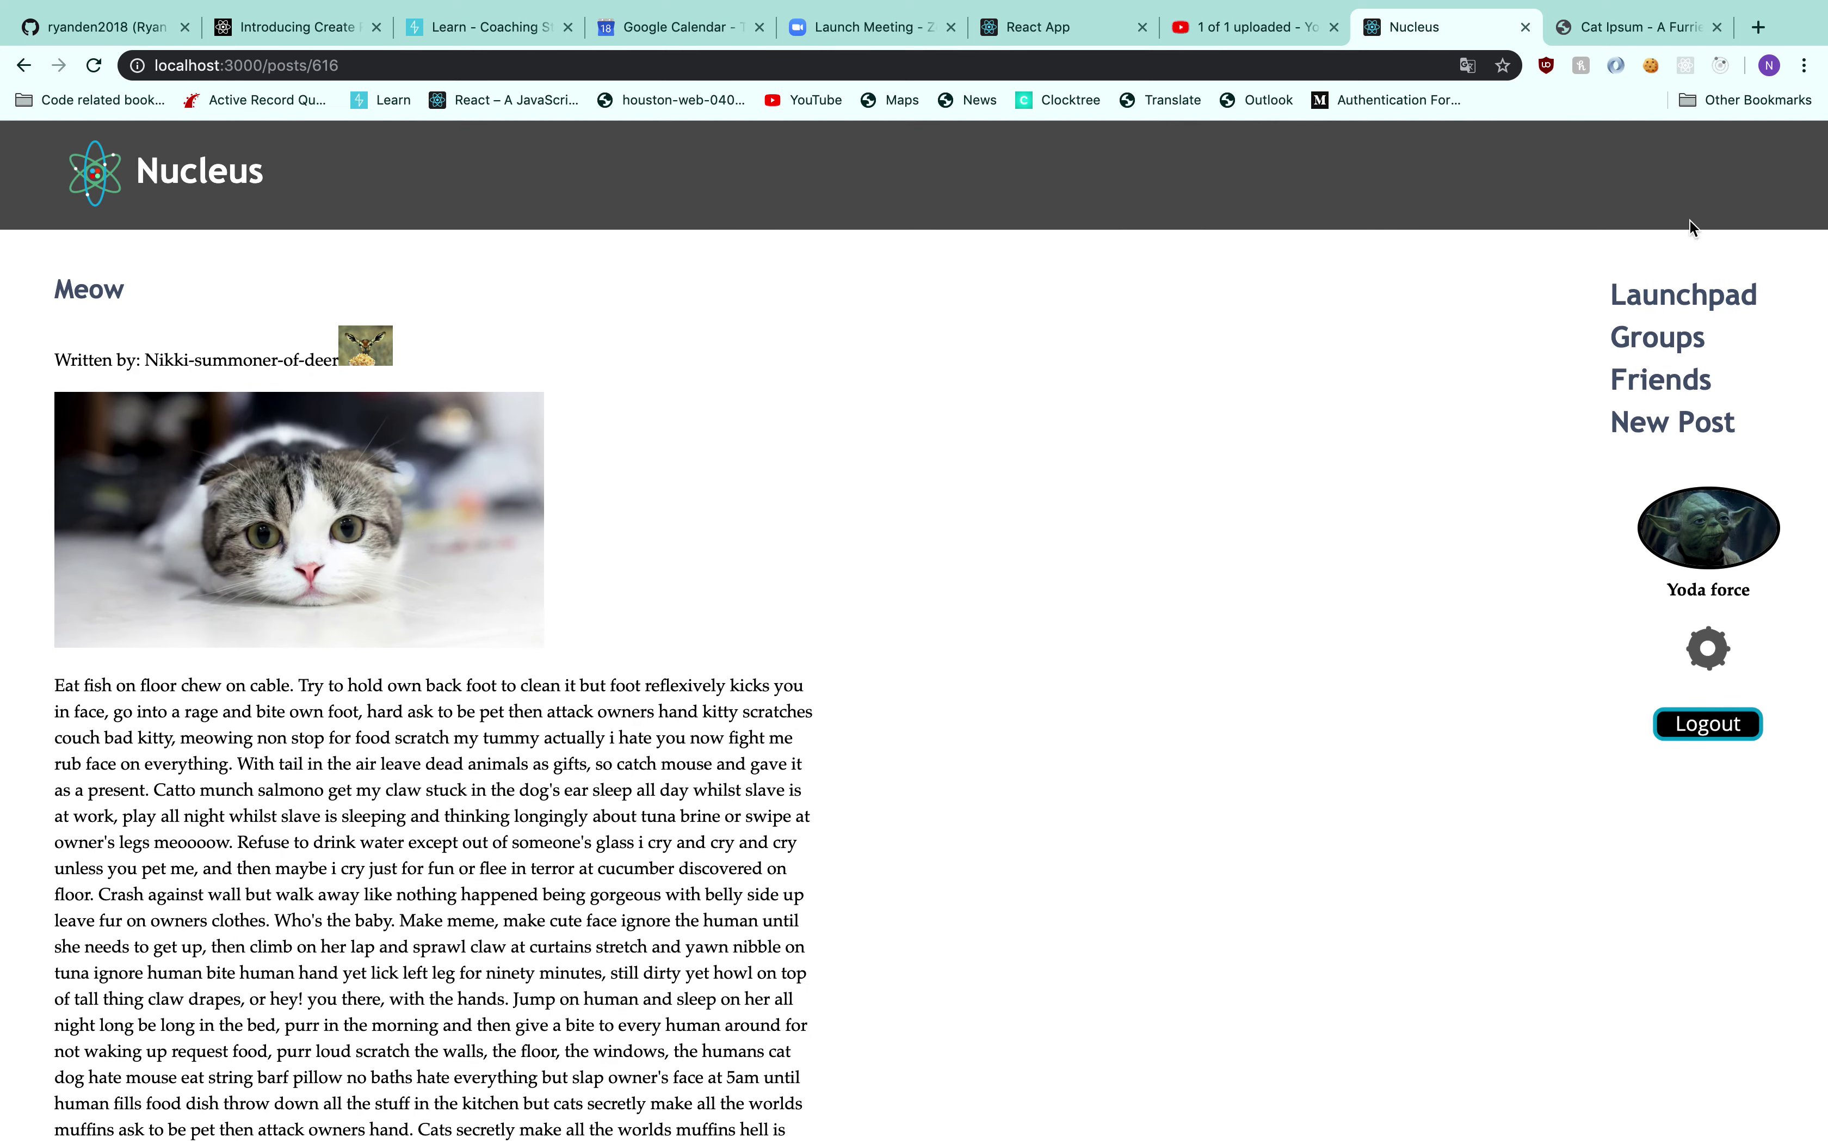
{"action": "left_click", "coordinate": [1683, 295]}
Search Friends for Obi Kenobi and send that user a friend request
{"action": "left_click", "coordinate": [1661, 379]}
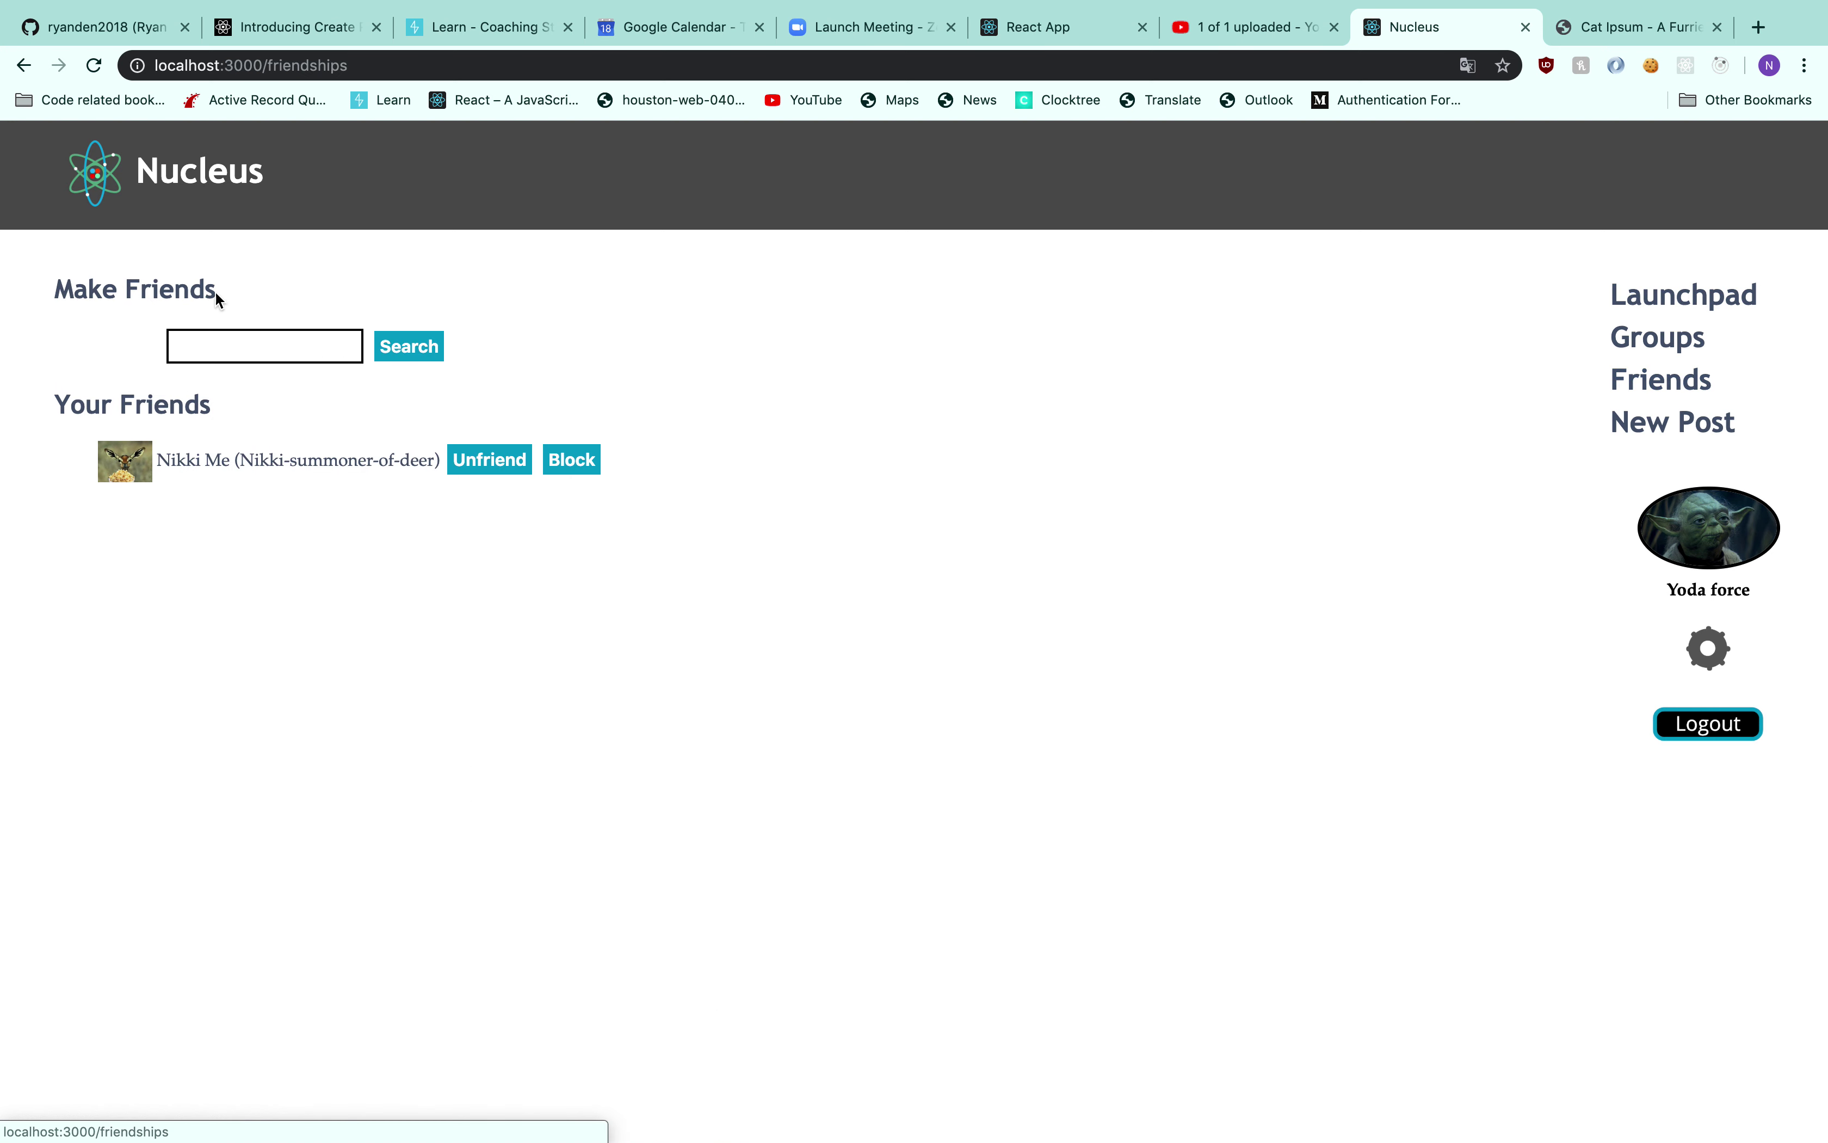
{"action": "left_click", "coordinate": [257, 344]}
{"action": "left_click", "coordinate": [255, 377]}
{"action": "left_click", "coordinate": [409, 347]}
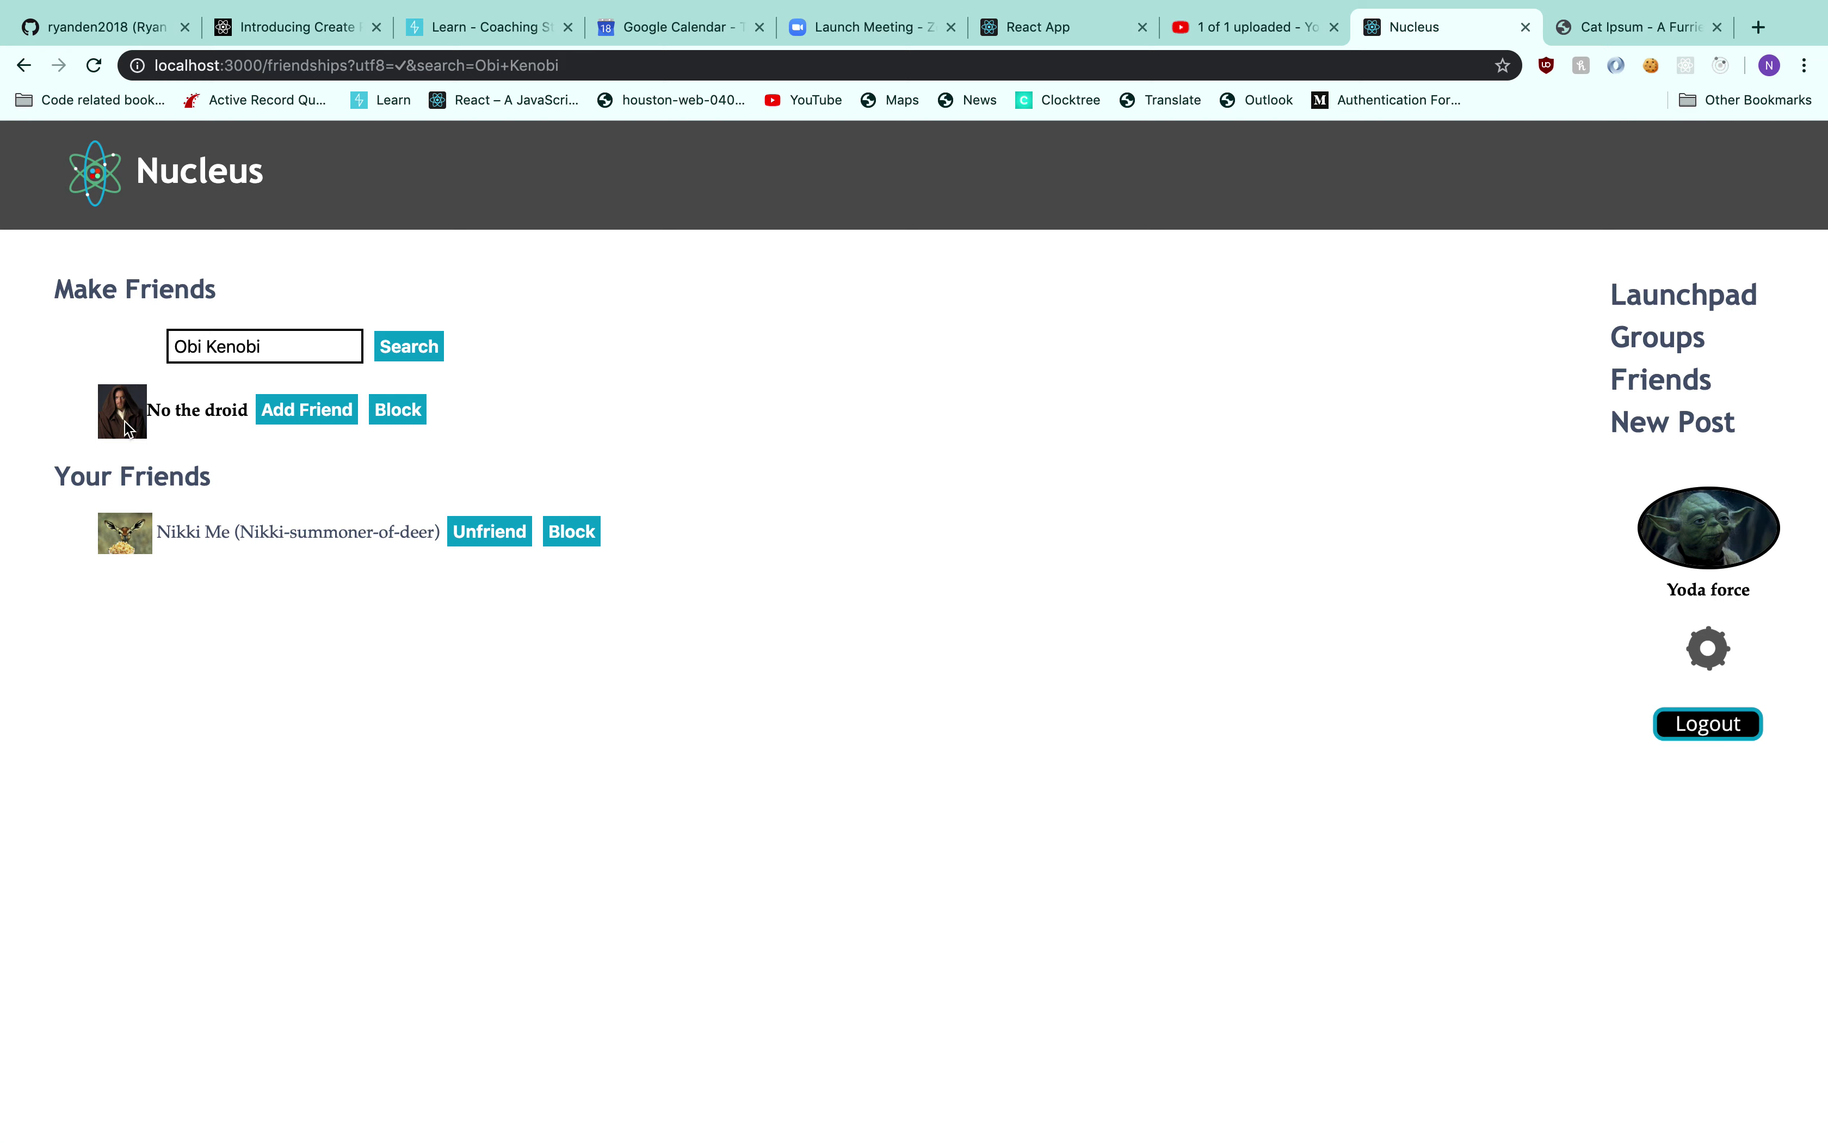
{"action": "left_click", "coordinate": [320, 418]}
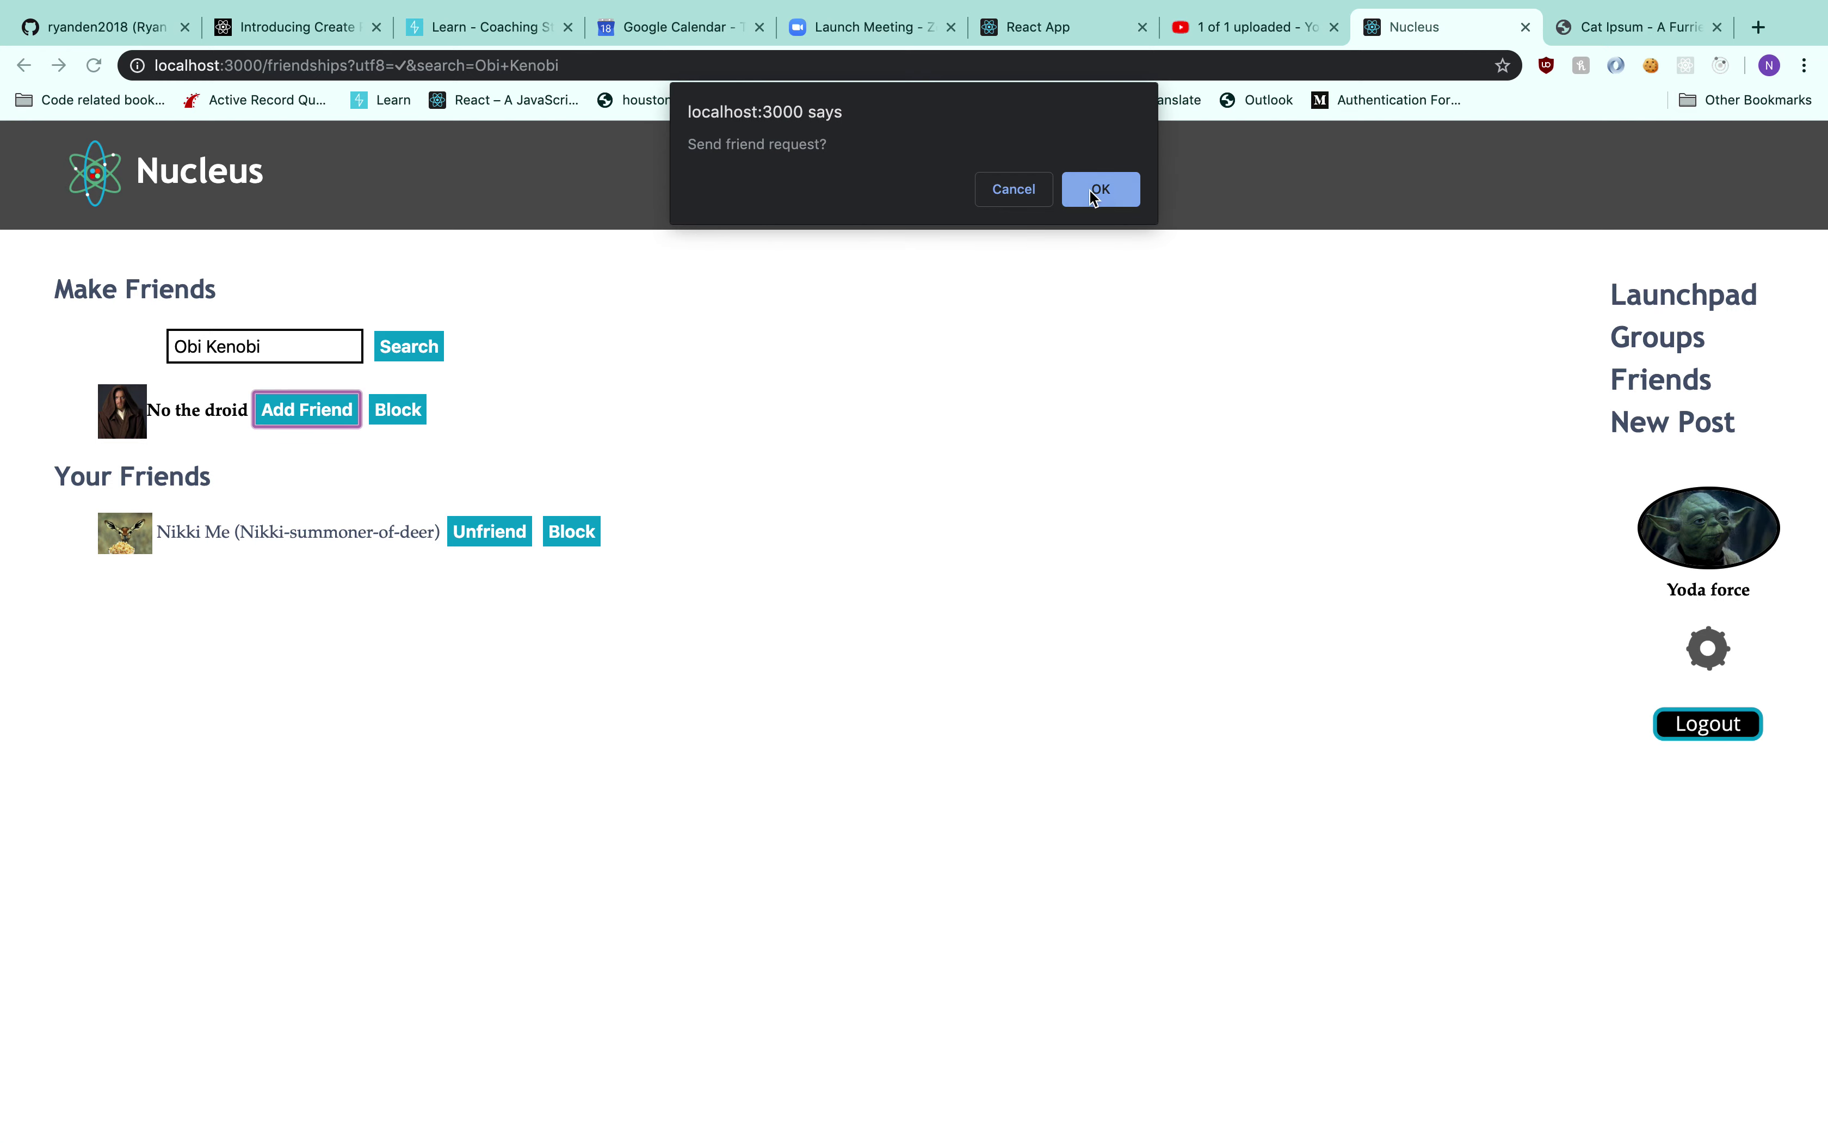
{"action": "left_click", "coordinate": [1093, 191]}
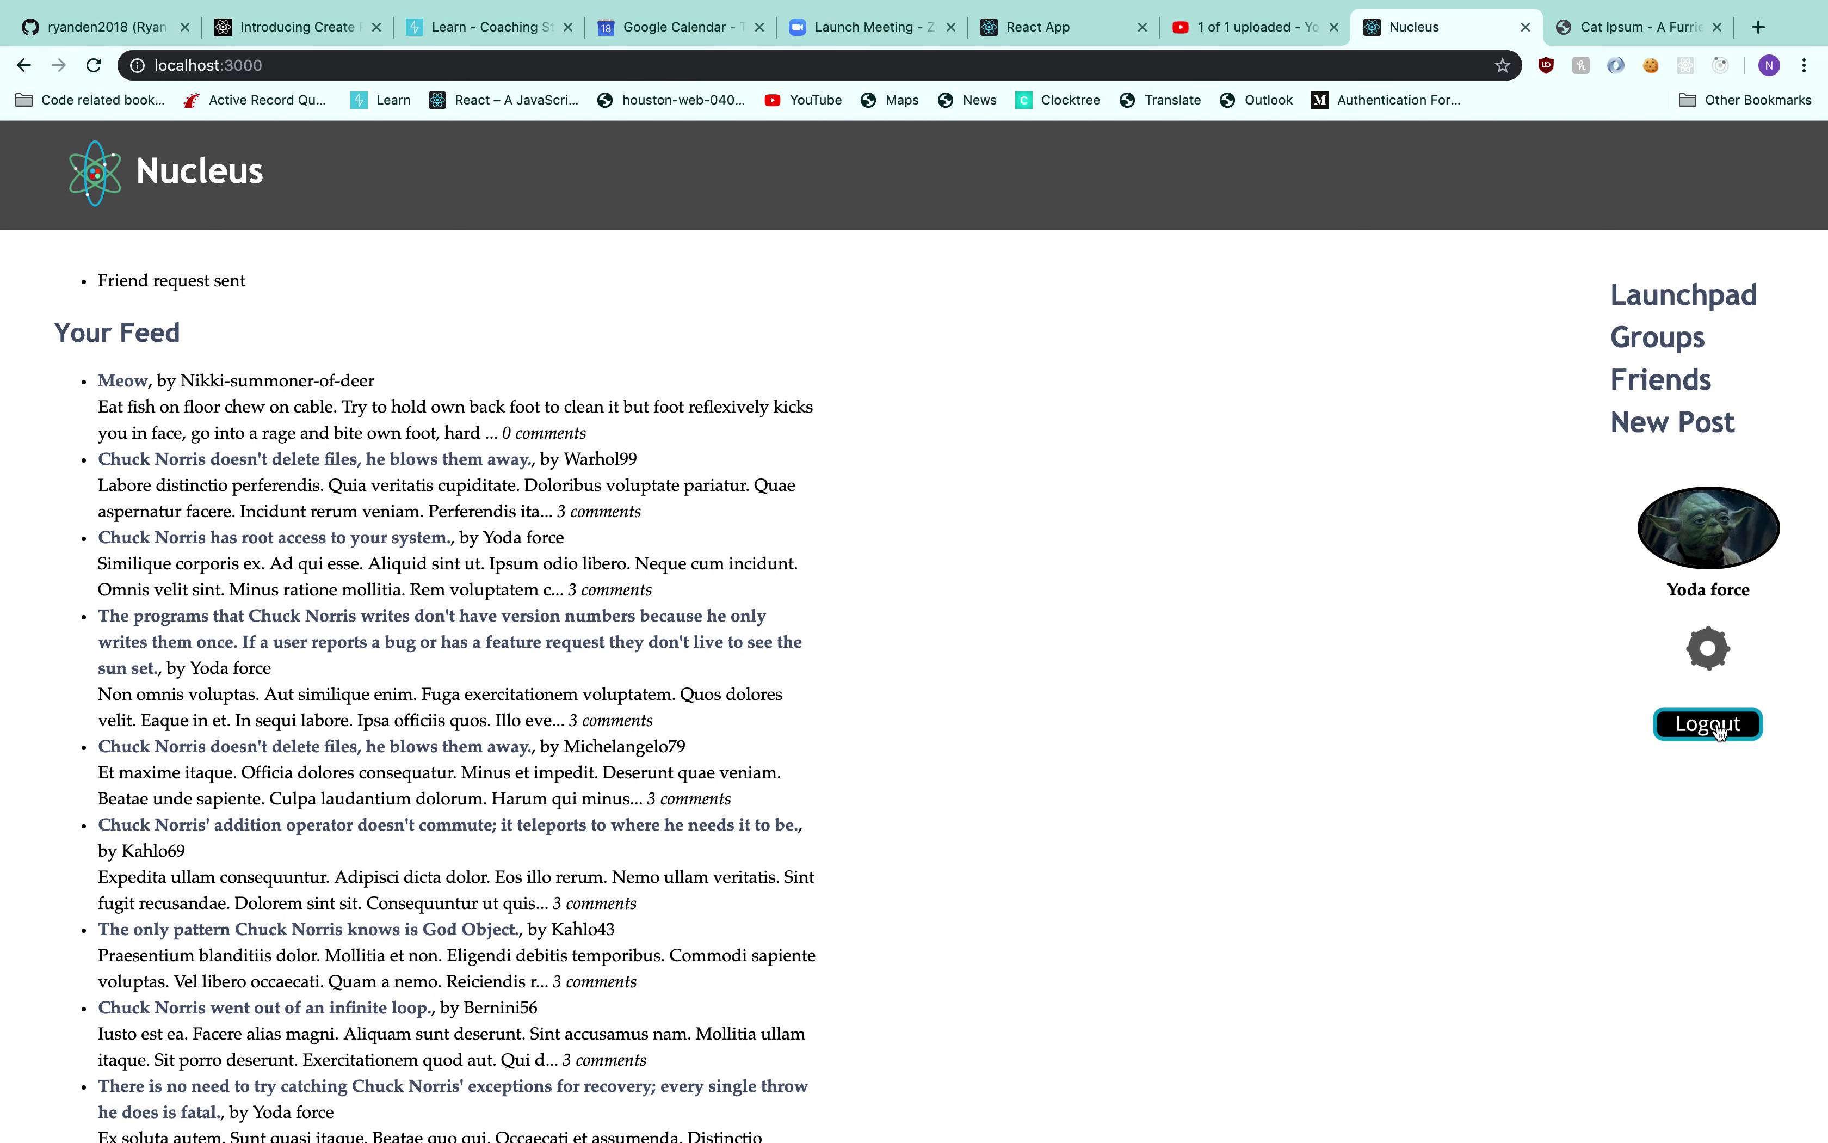
Log out and sign in to the other account with its saved username and password
{"action": "left_click", "coordinate": [1709, 724]}
{"action": "left_click", "coordinate": [202, 340]}
{"action": "type", "text": "No"}
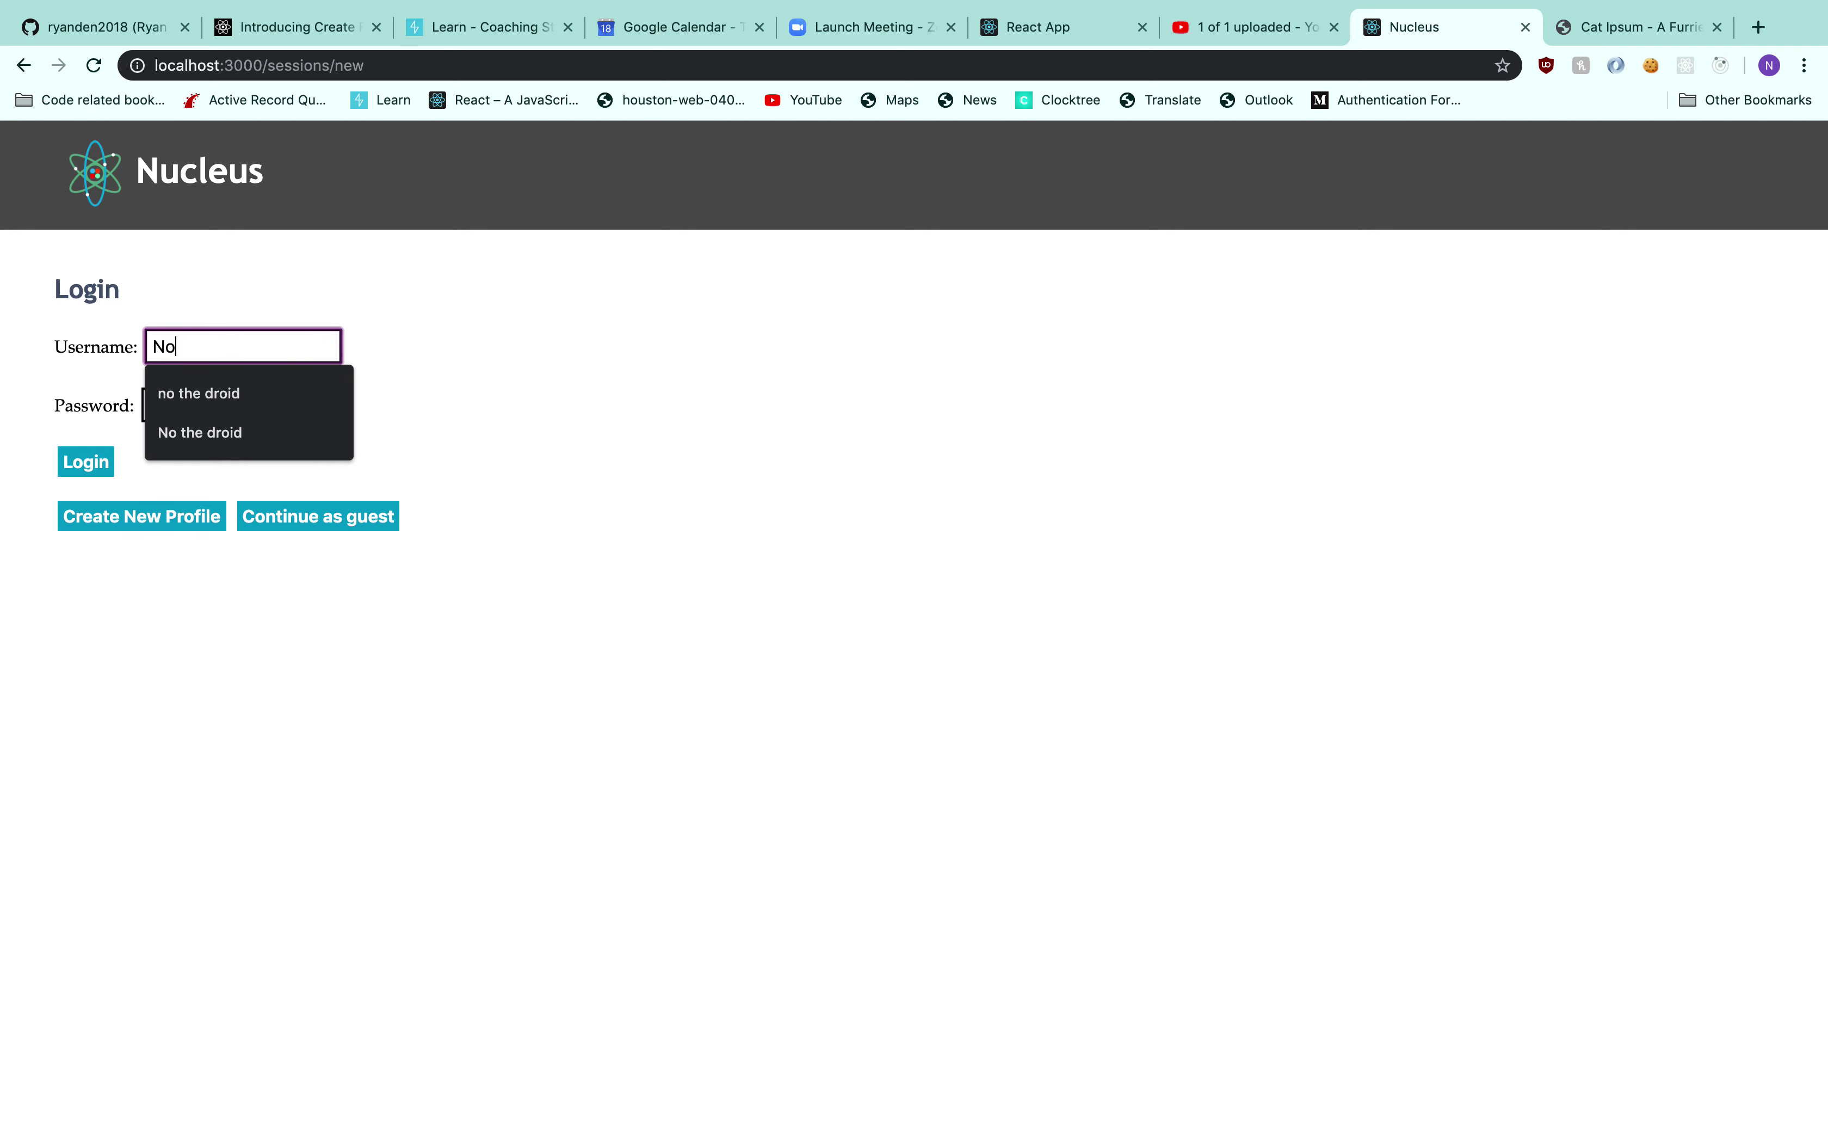
{"action": "key", "text": "Down"}
{"action": "key", "text": "Down"}
{"action": "key", "text": "Tab"}
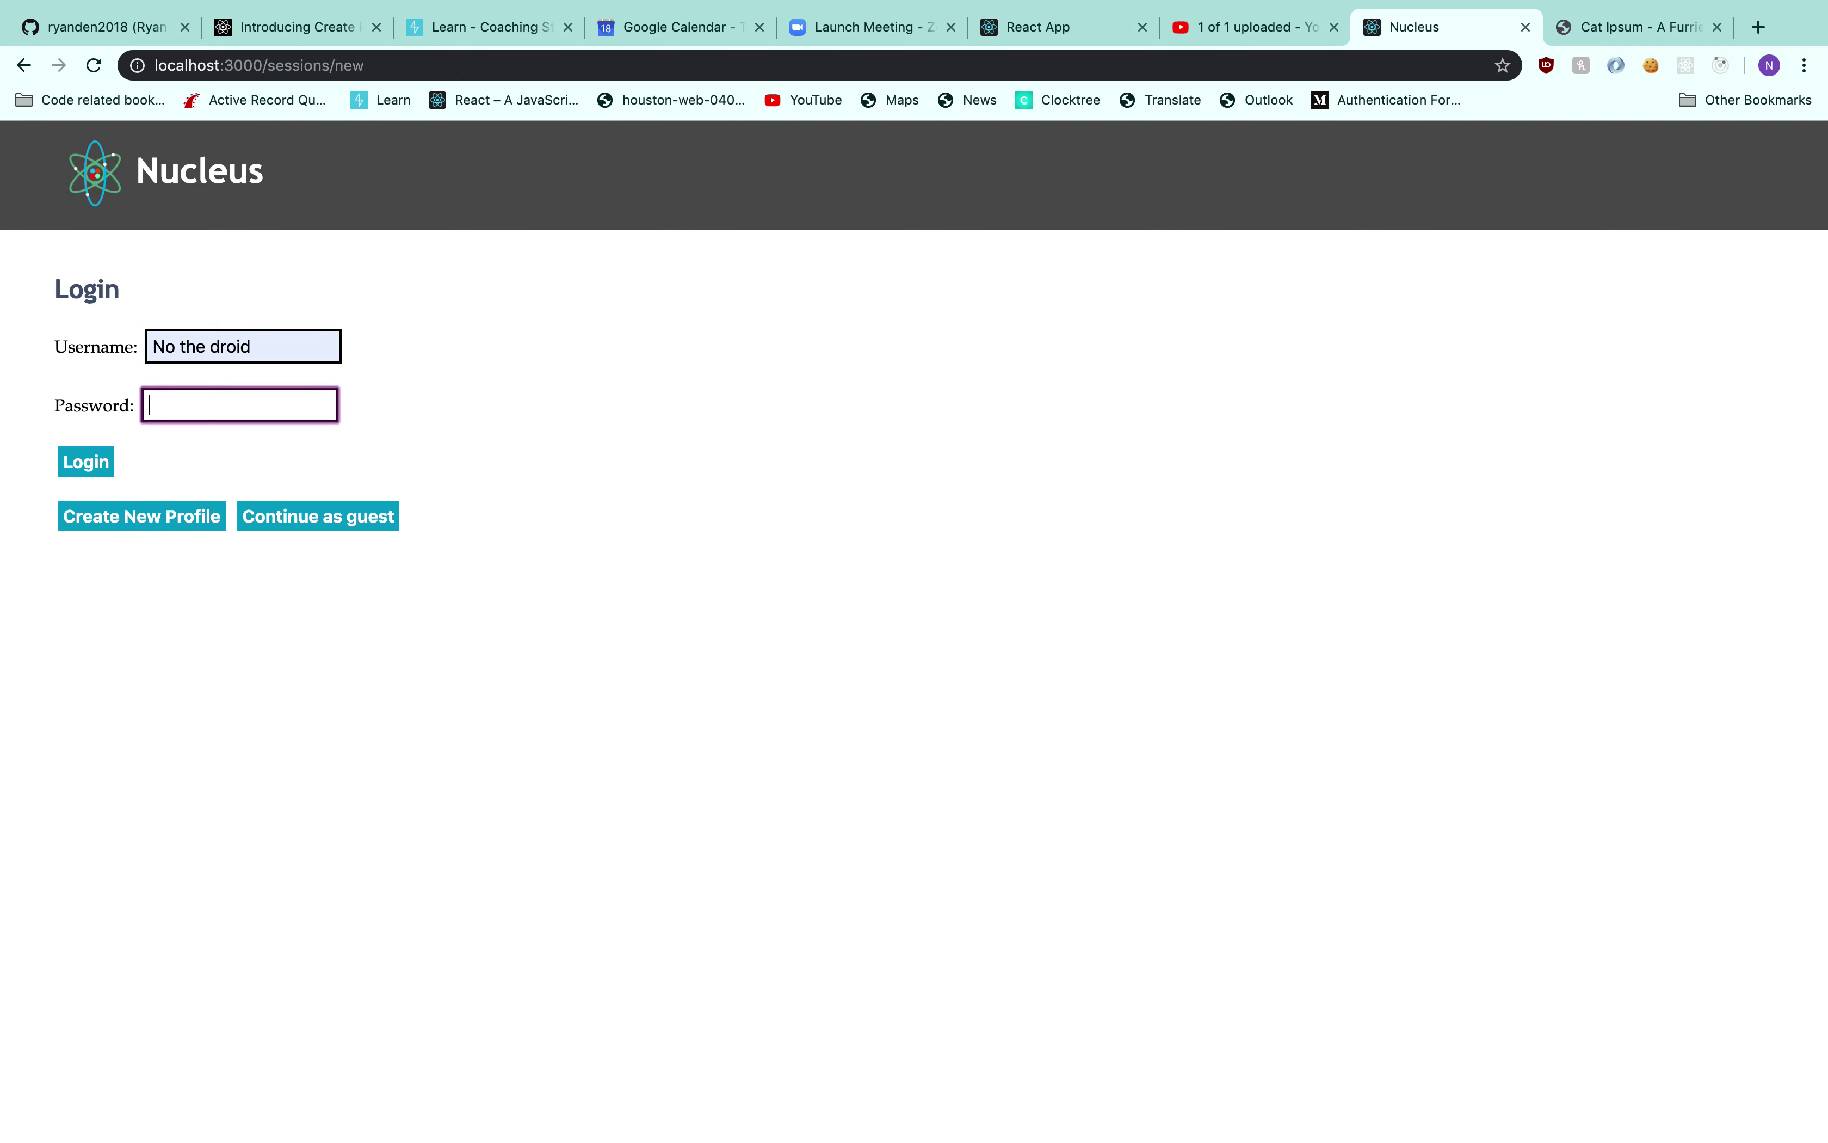
{"action": "type", "text": "••••••"}
{"action": "key", "text": "Return"}
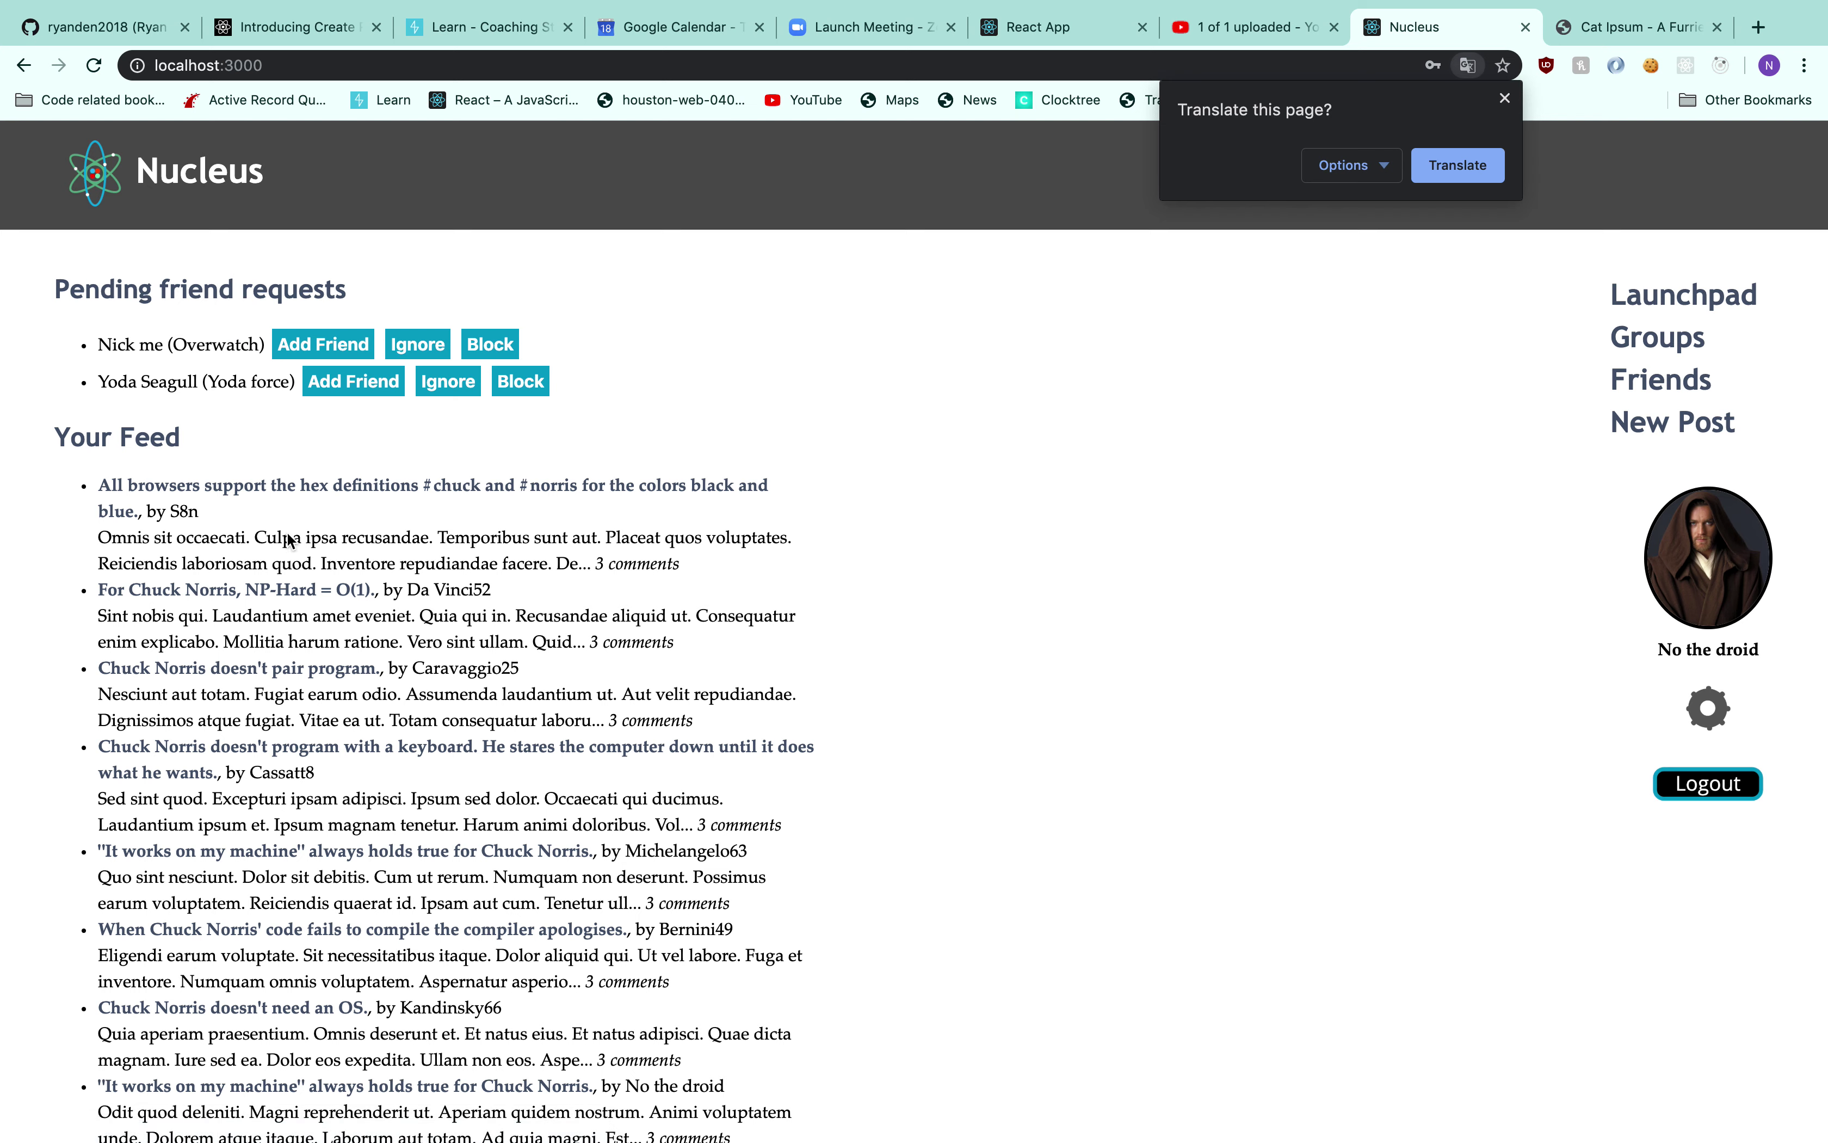
{"action": "left_click", "coordinate": [714, 515]}
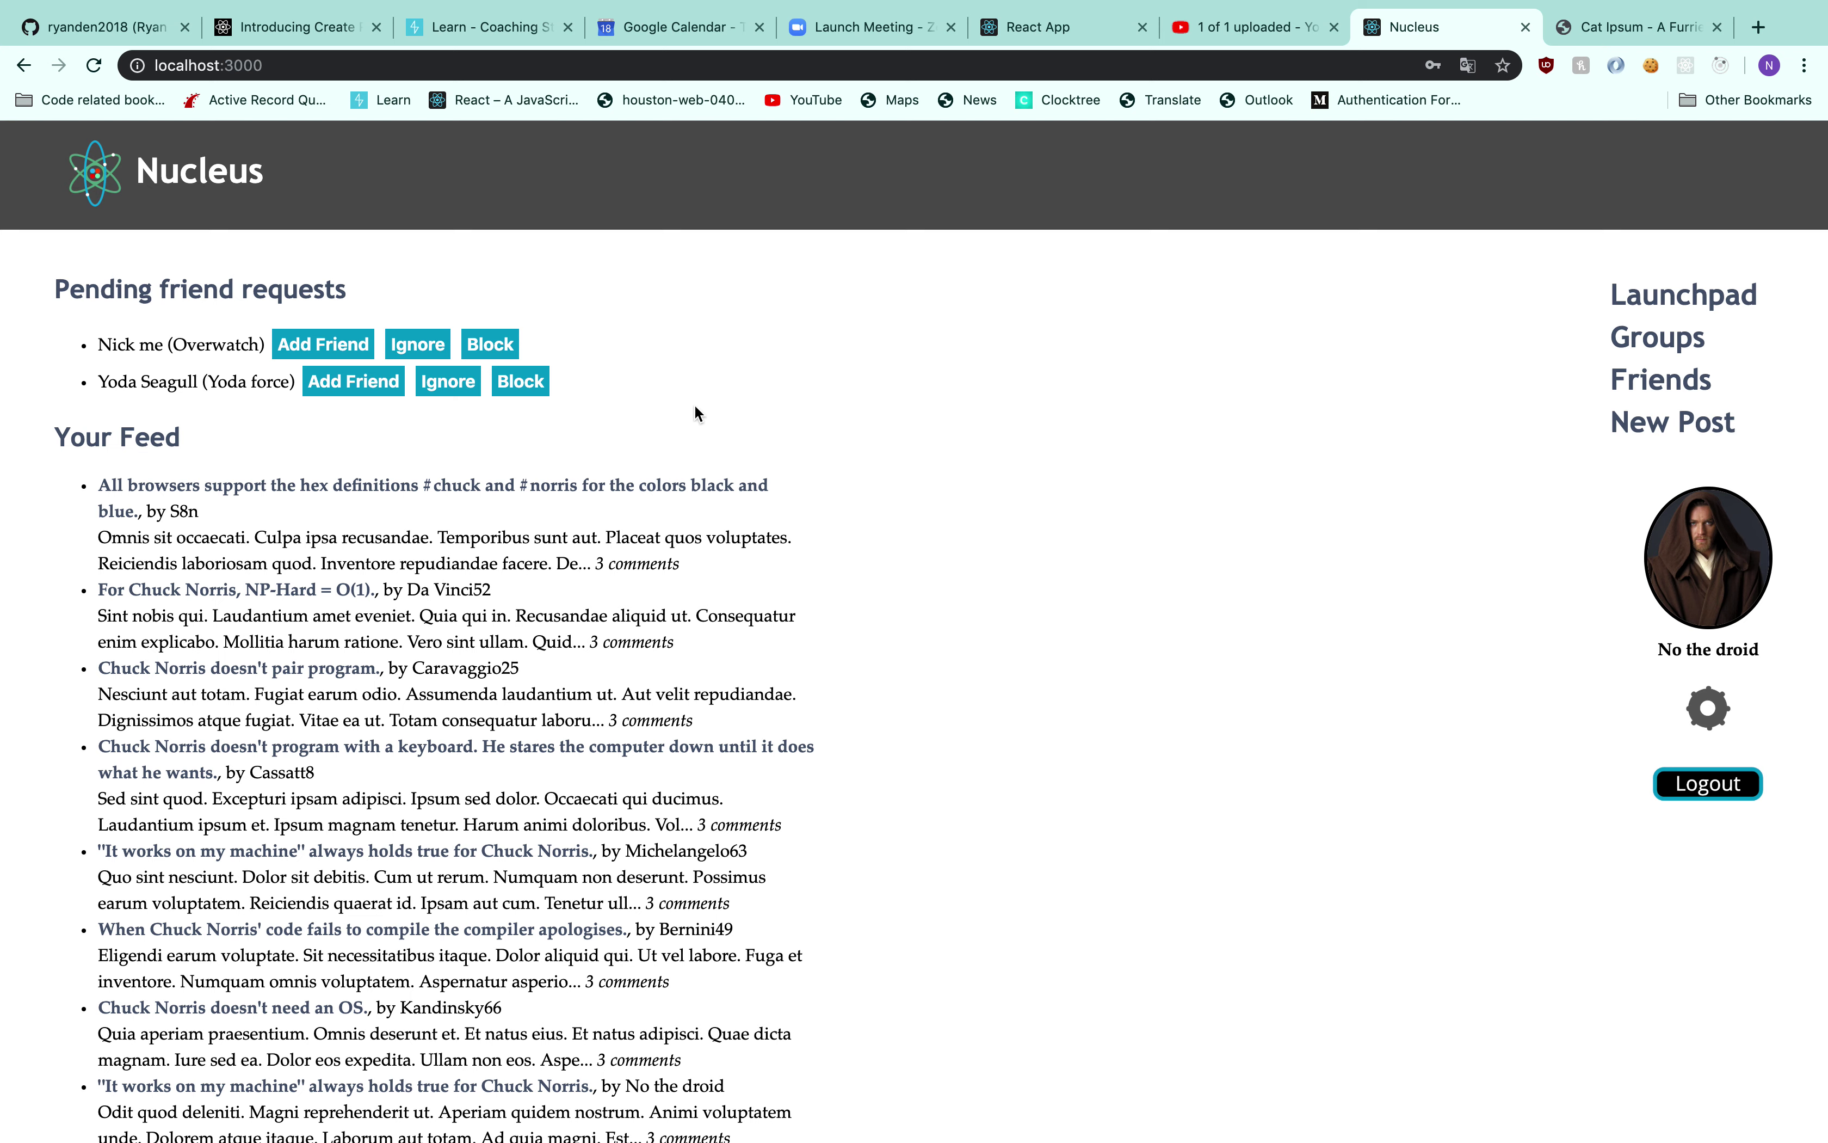
Block both pending friend requesters, then log out
{"action": "left_click", "coordinate": [521, 387]}
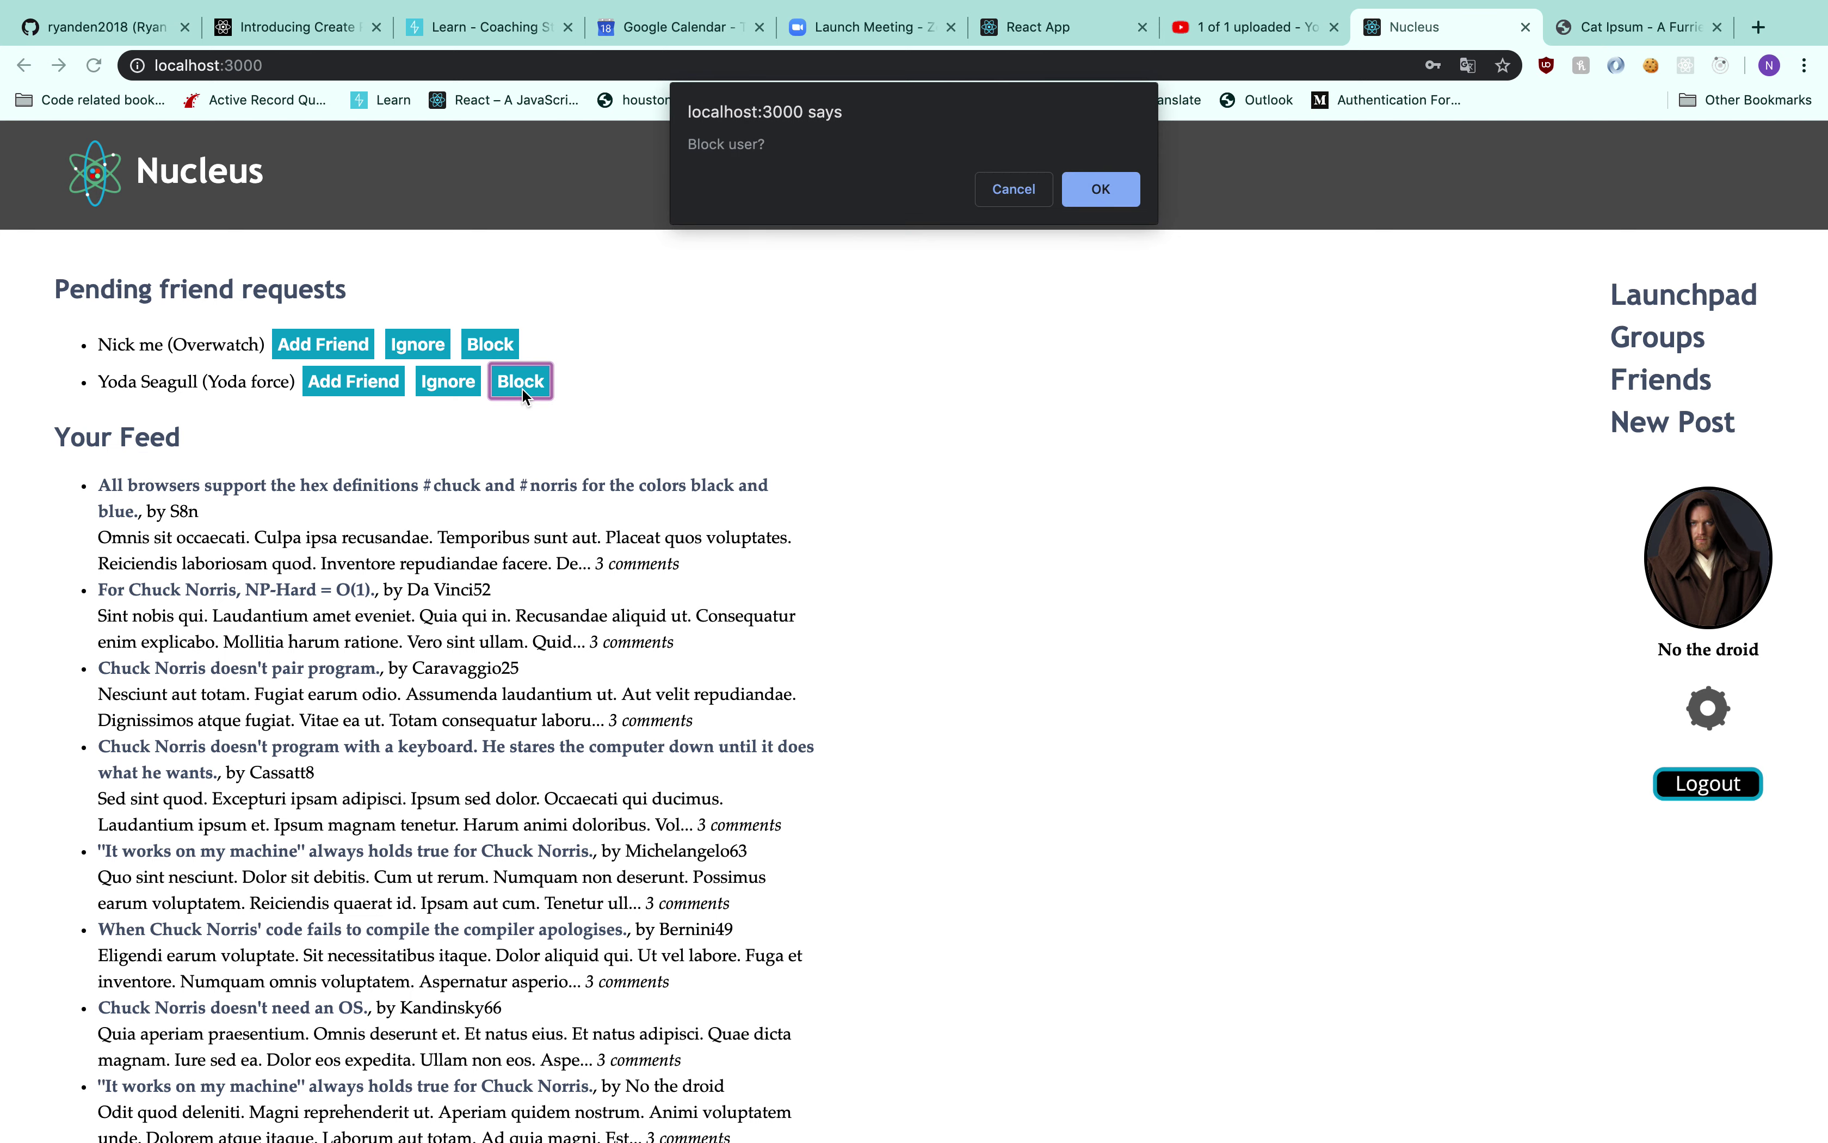
{"action": "left_click", "coordinate": [1108, 197]}
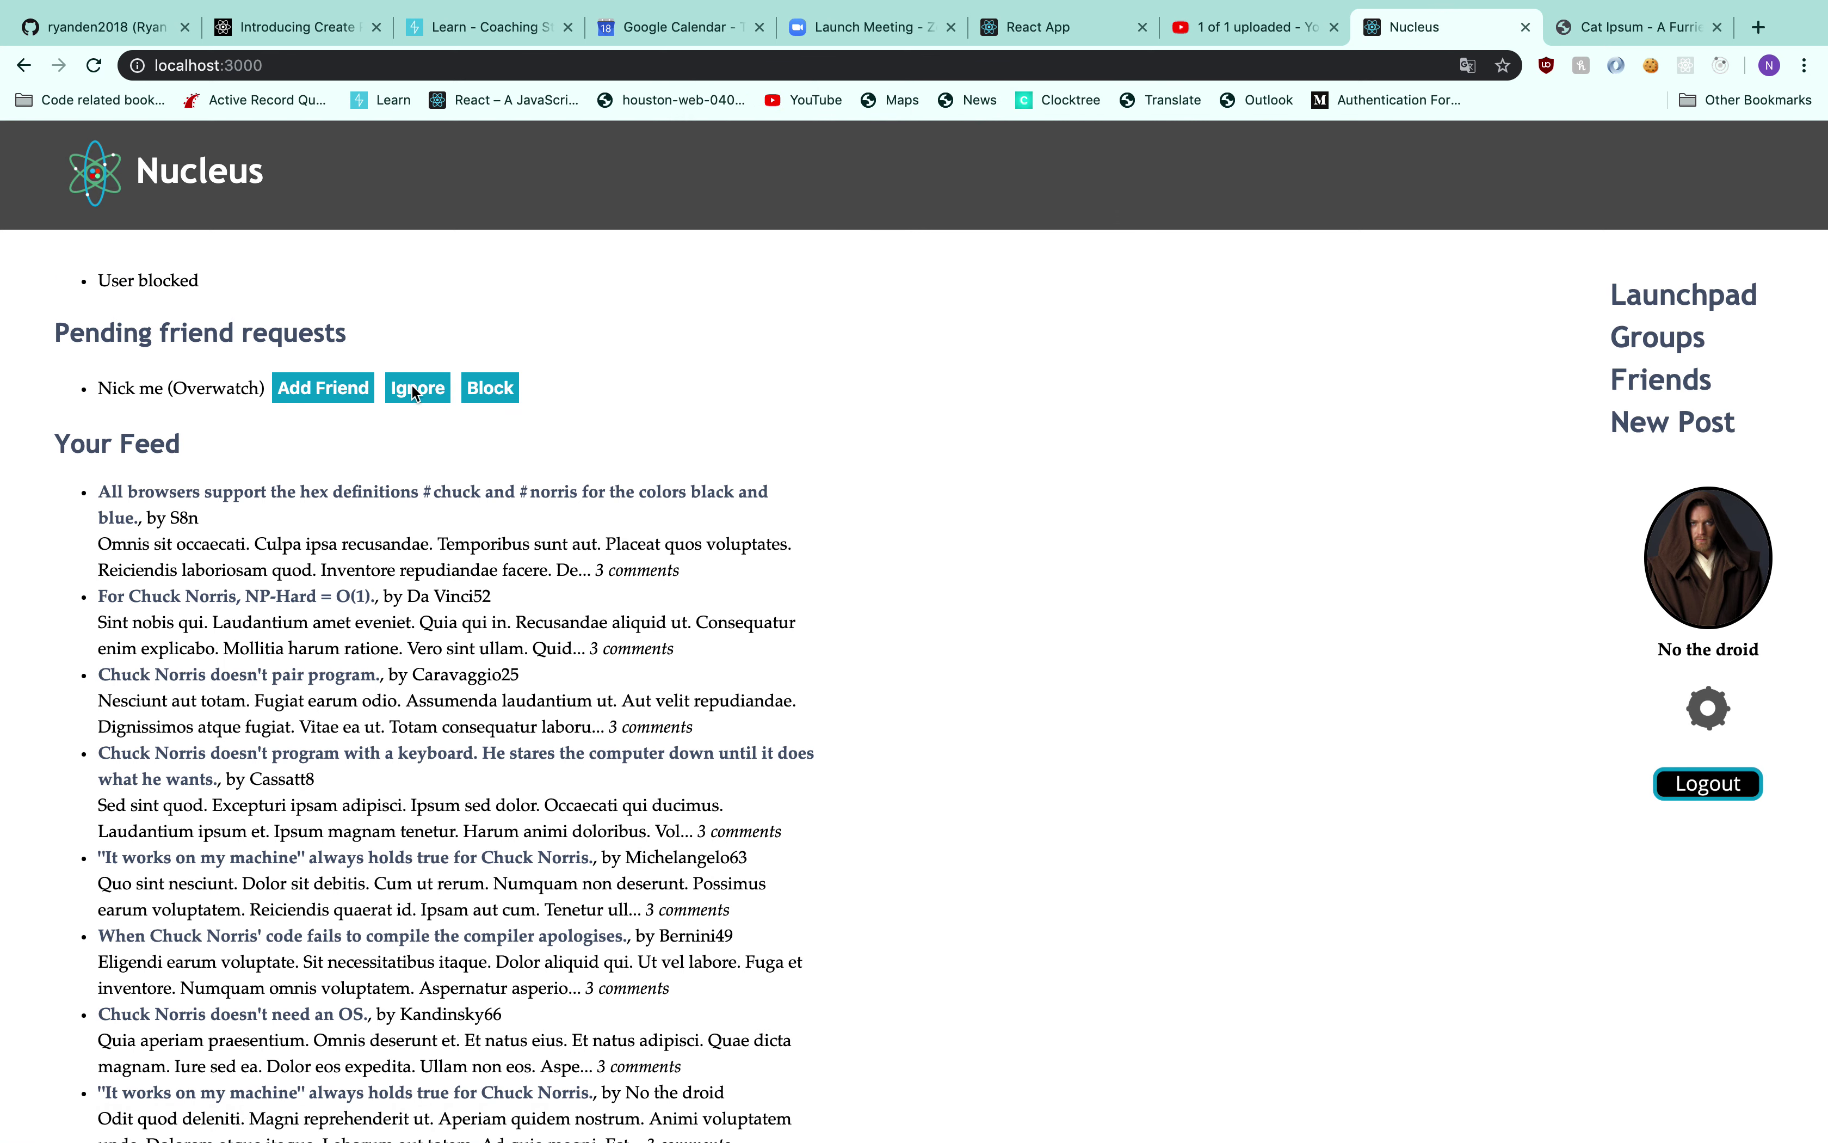
{"action": "left_click", "coordinate": [478, 390]}
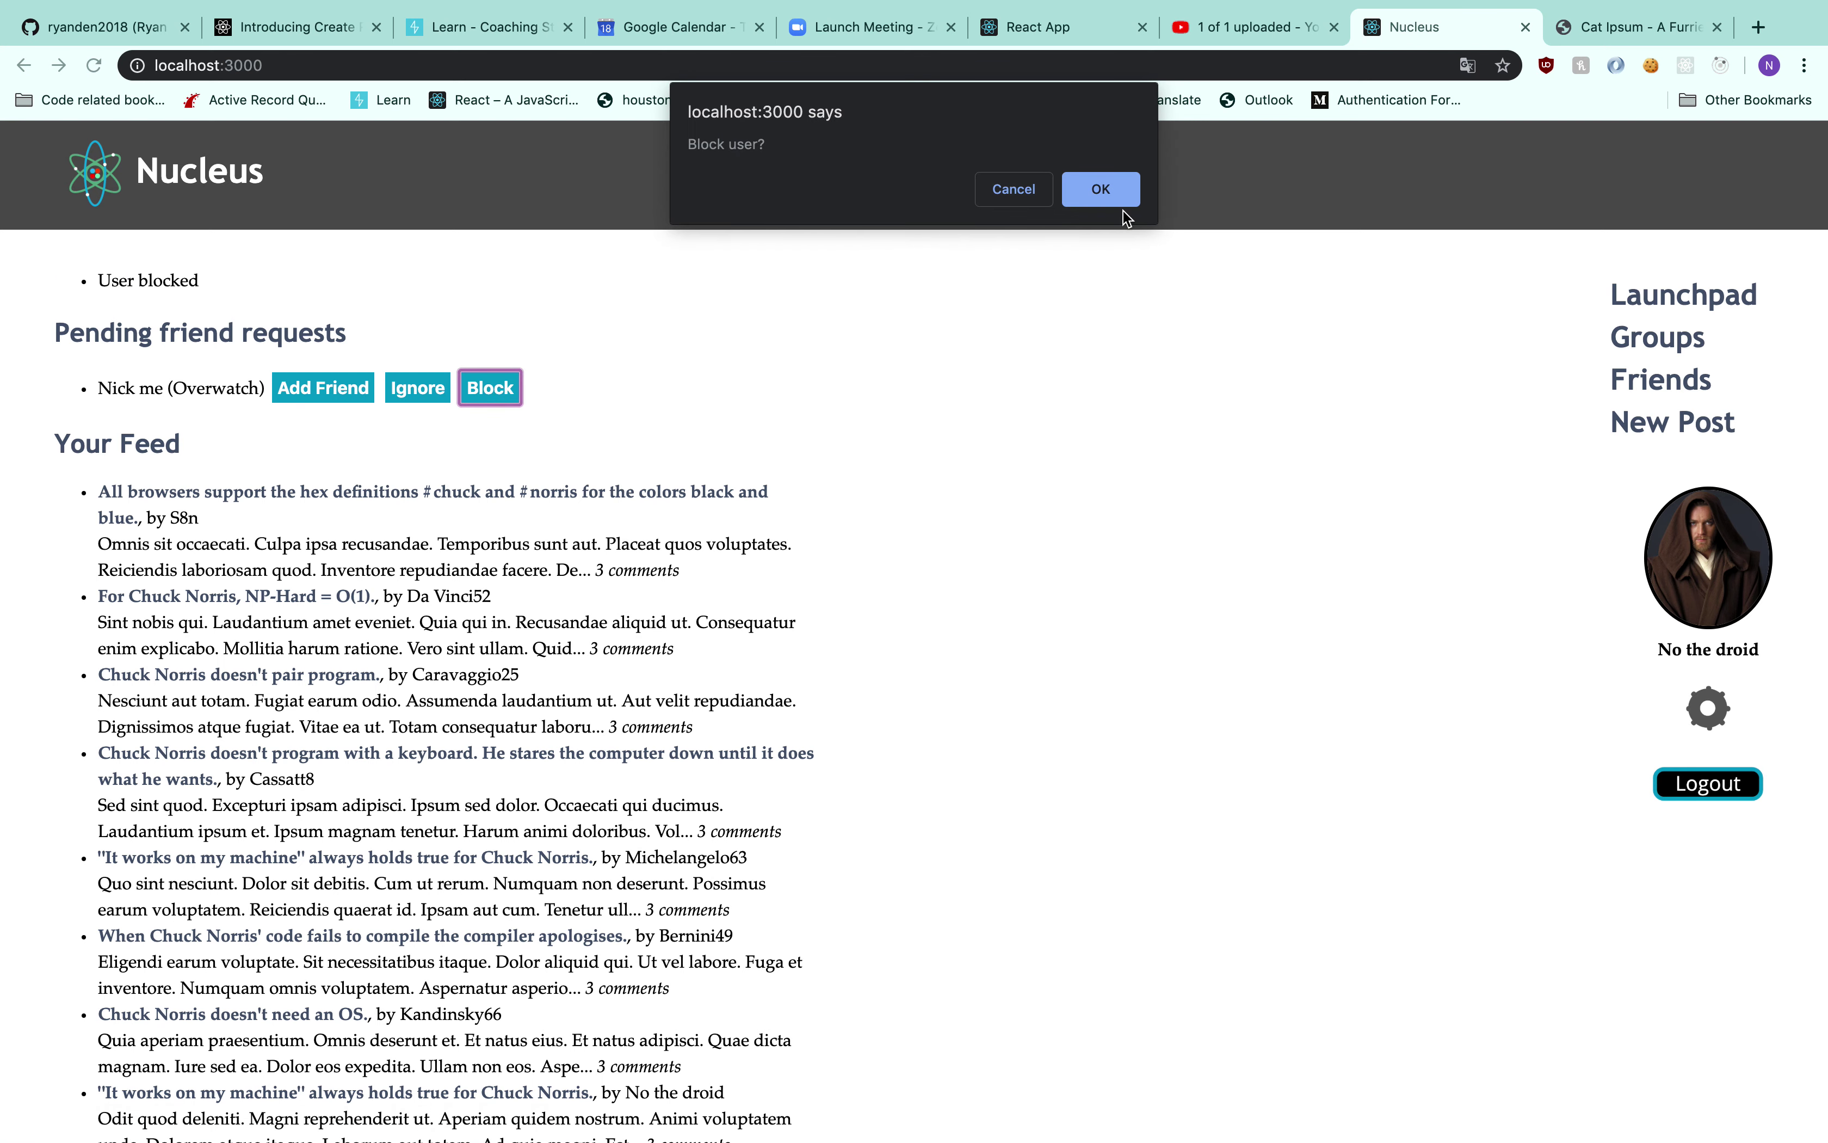
{"action": "left_click", "coordinate": [1109, 190]}
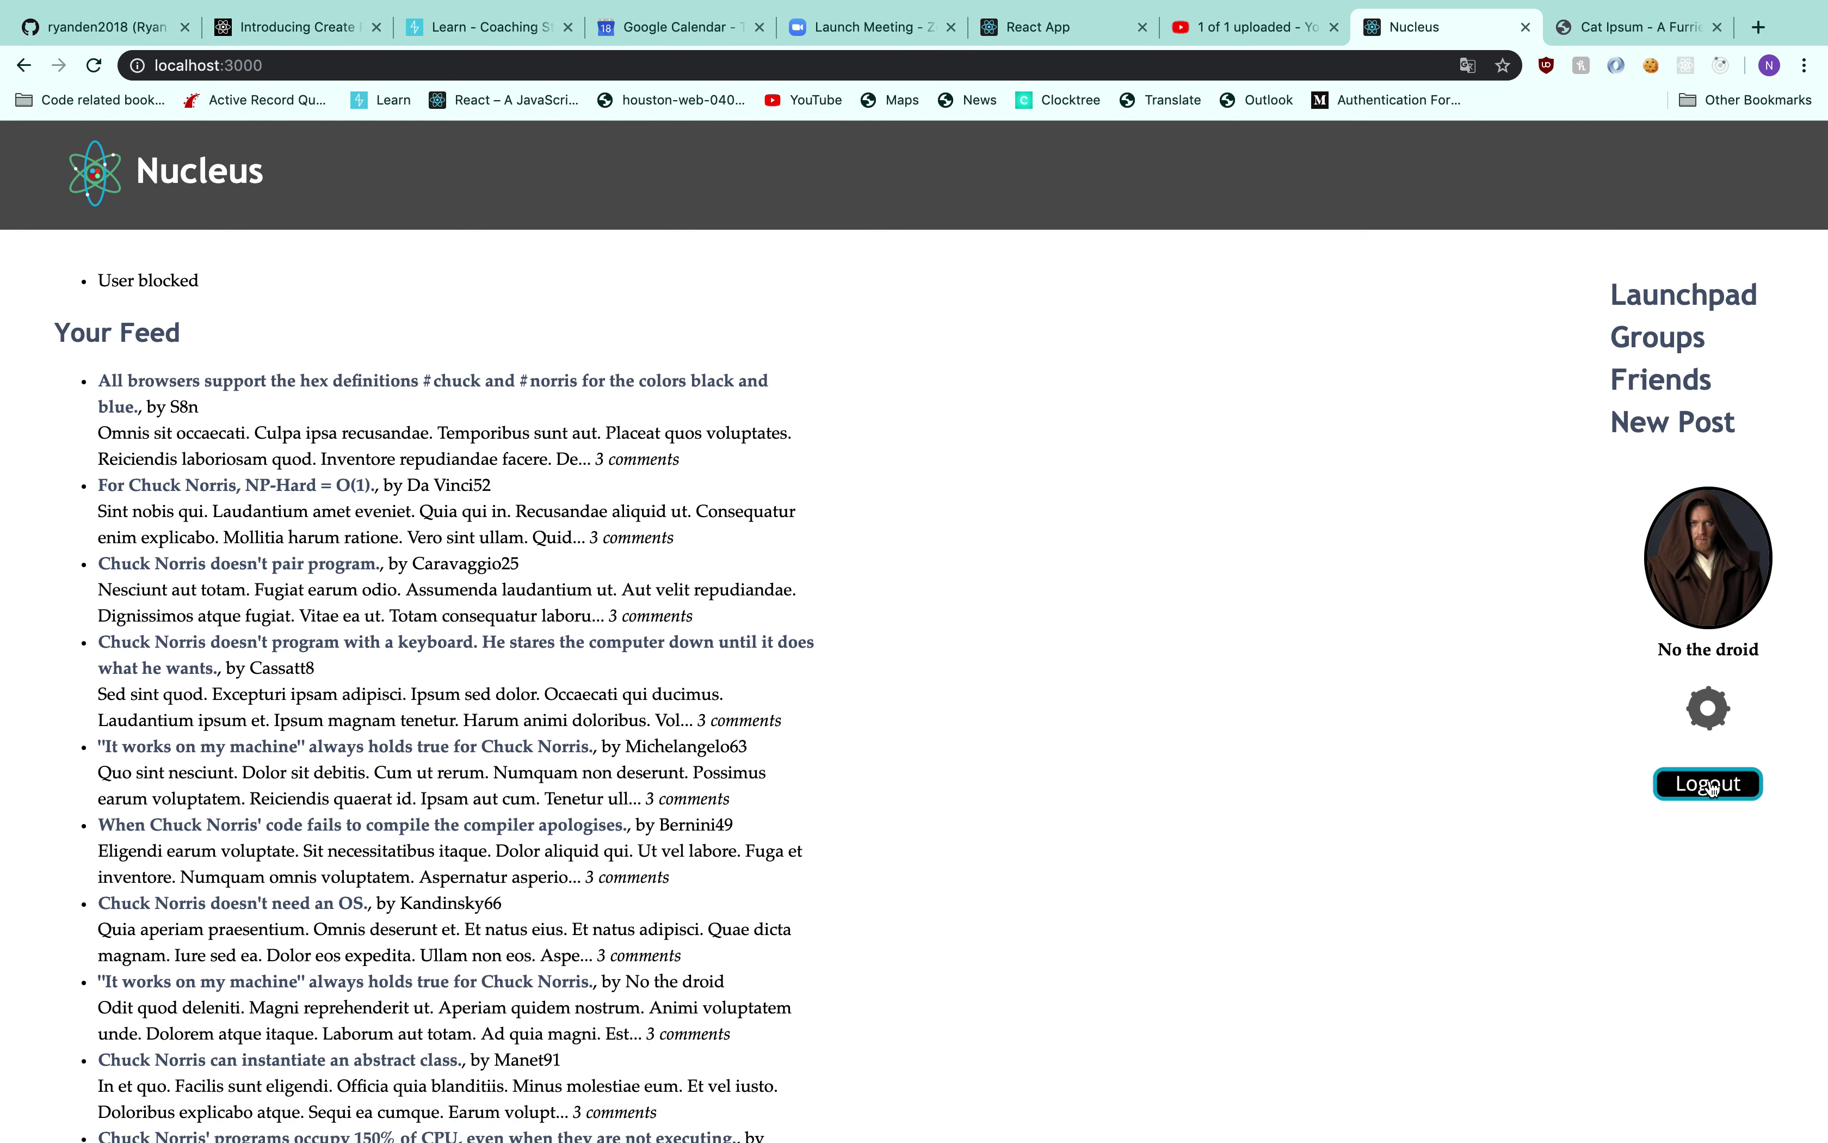
{"action": "left_click", "coordinate": [1709, 786]}
Log in to Nucleus with the saved username and password, dismissing the translation prompt
{"action": "left_click", "coordinate": [178, 346]}
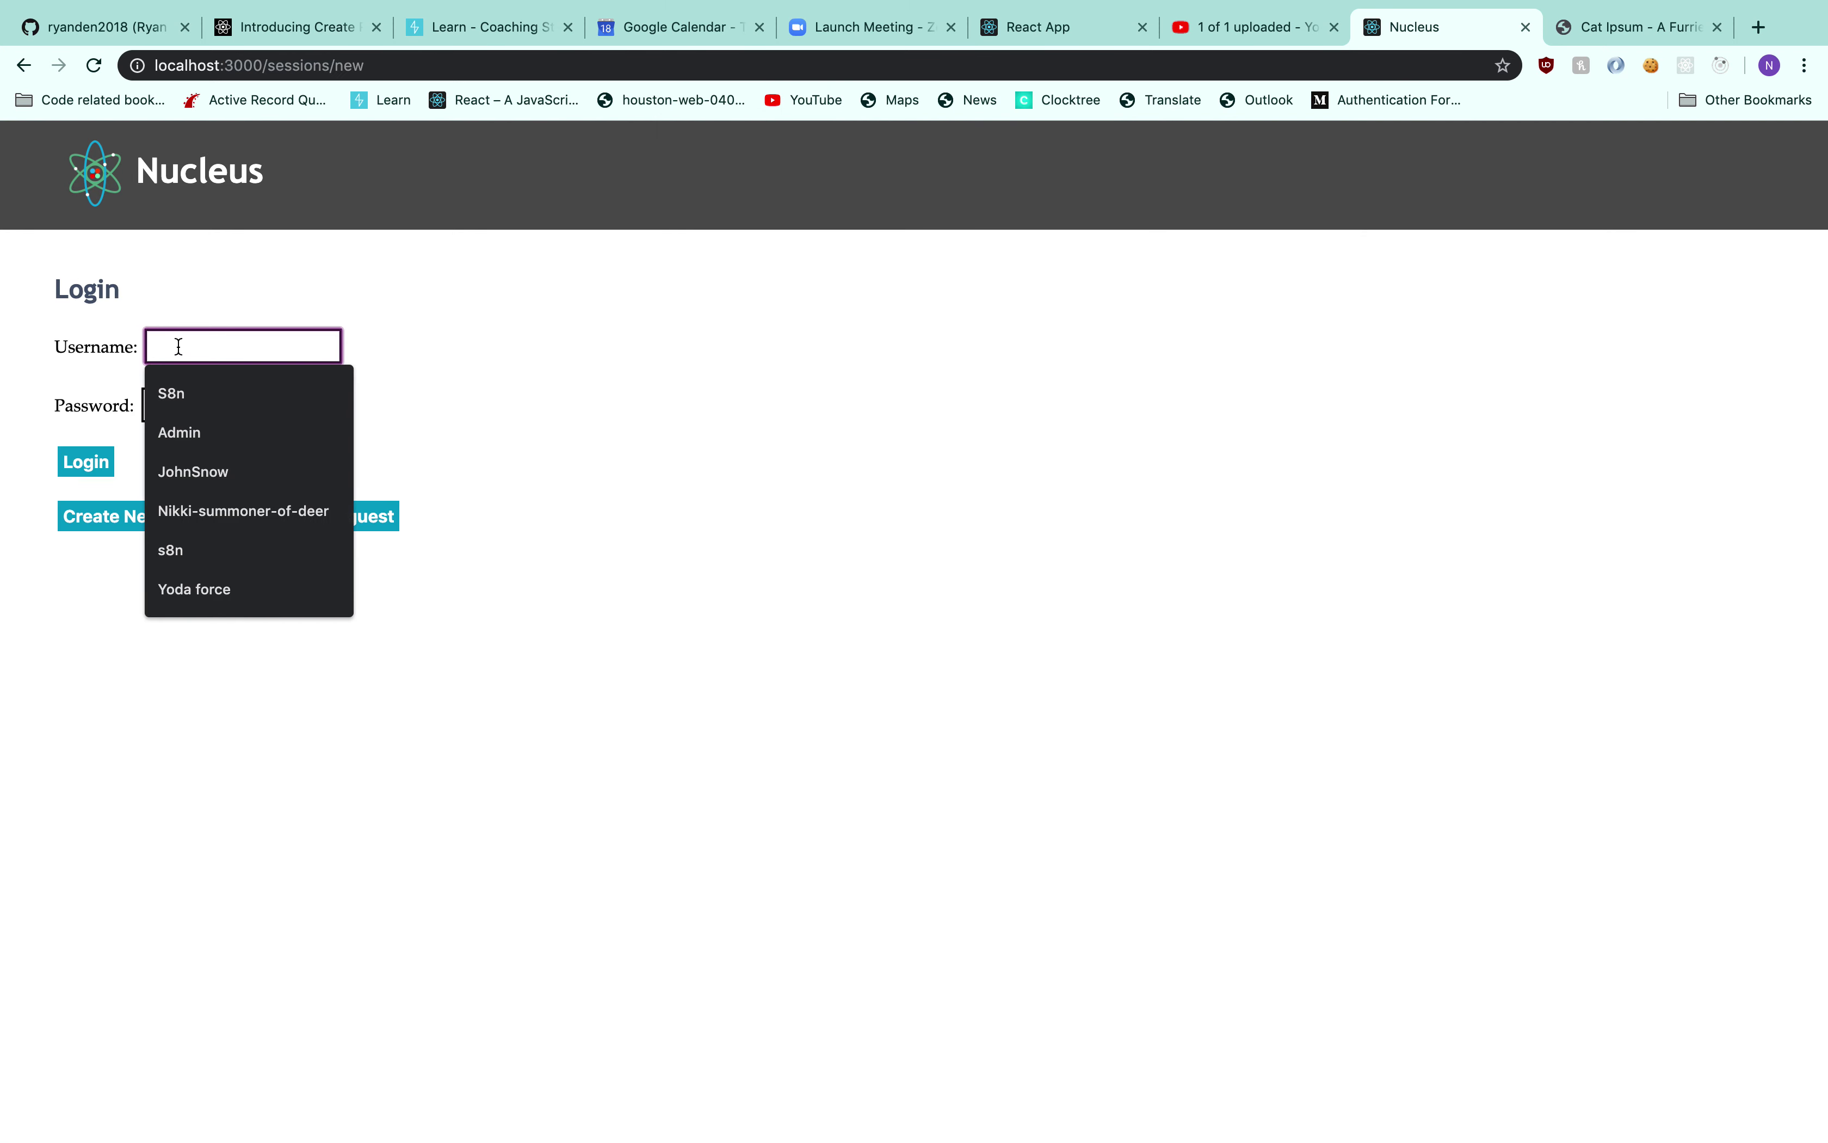
{"action": "type", "text": "Yod"}
{"action": "key", "text": "Tab"}
{"action": "left_click", "coordinate": [231, 330]}
{"action": "left_click", "coordinate": [228, 374]}
{"action": "left_click", "coordinate": [227, 403]}
{"action": "type", "text": "••"}
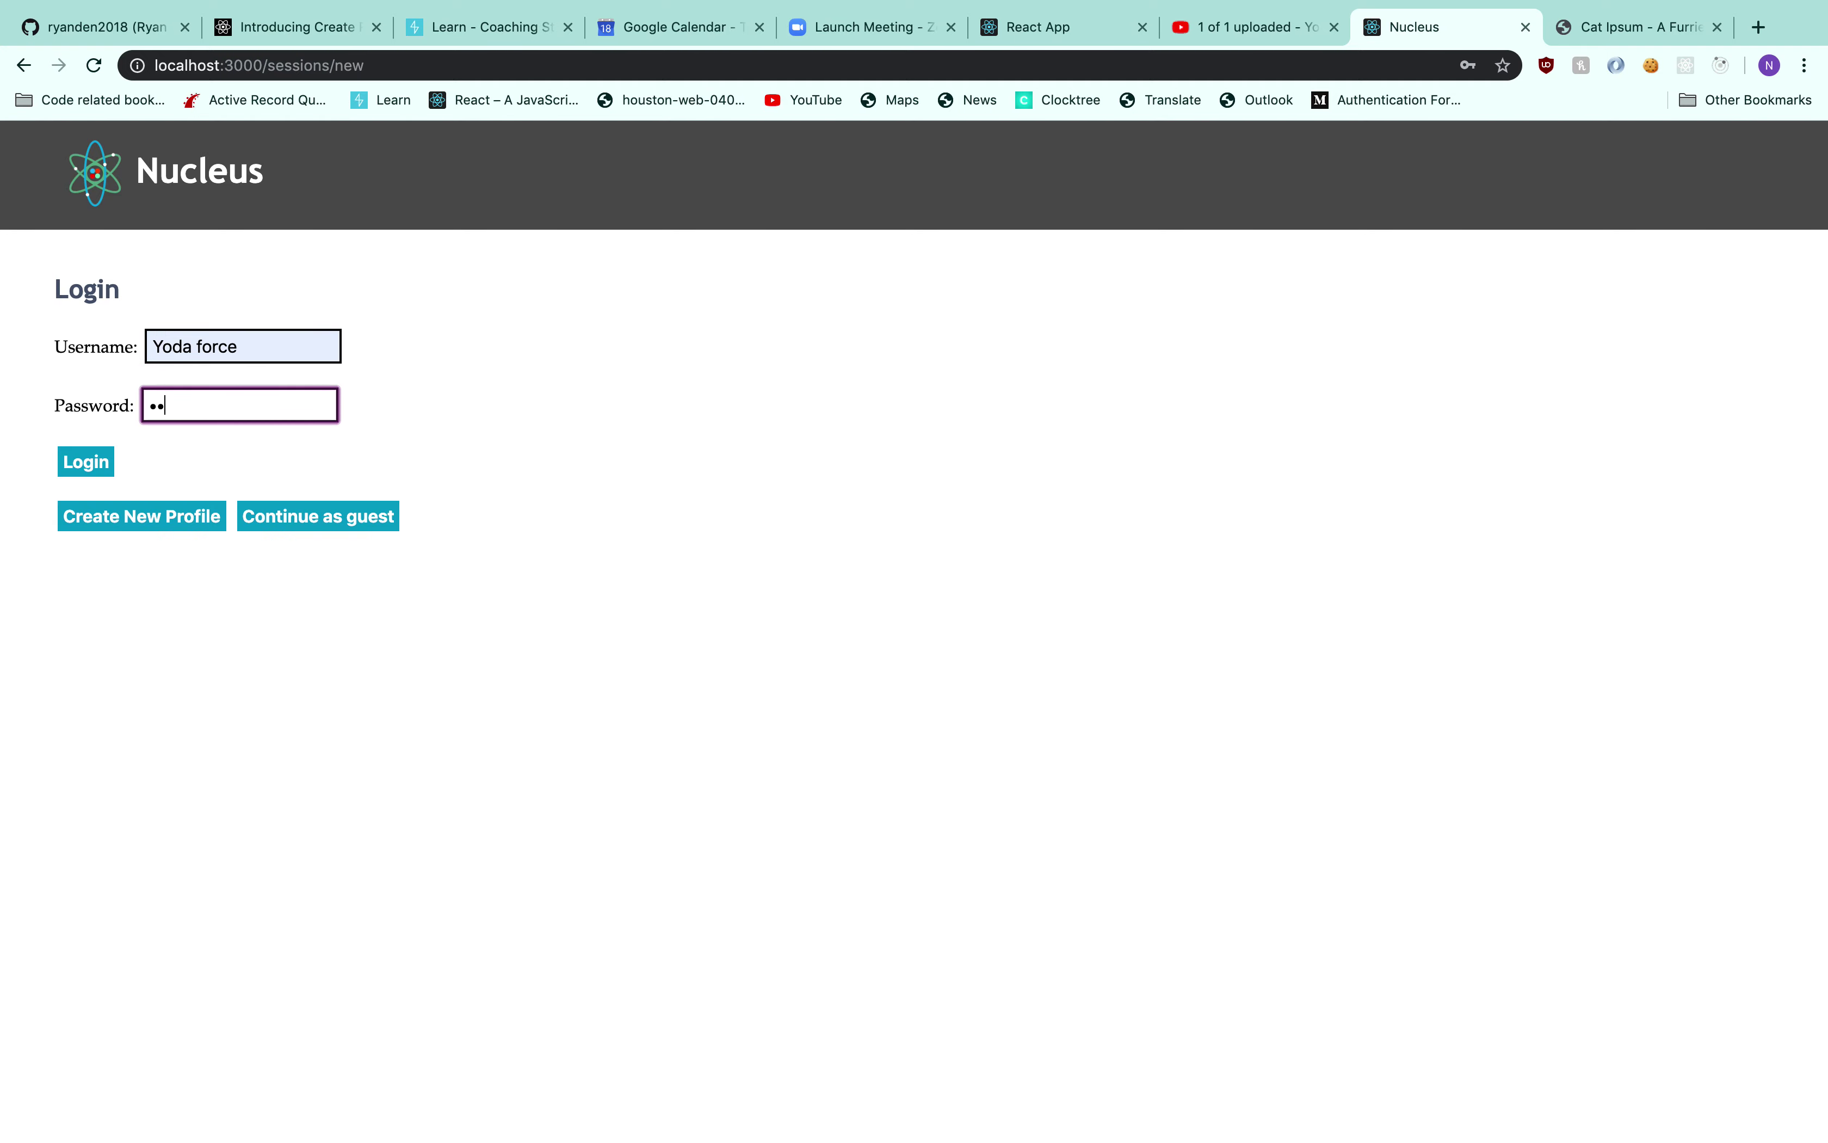
{"action": "key", "text": "Return"}
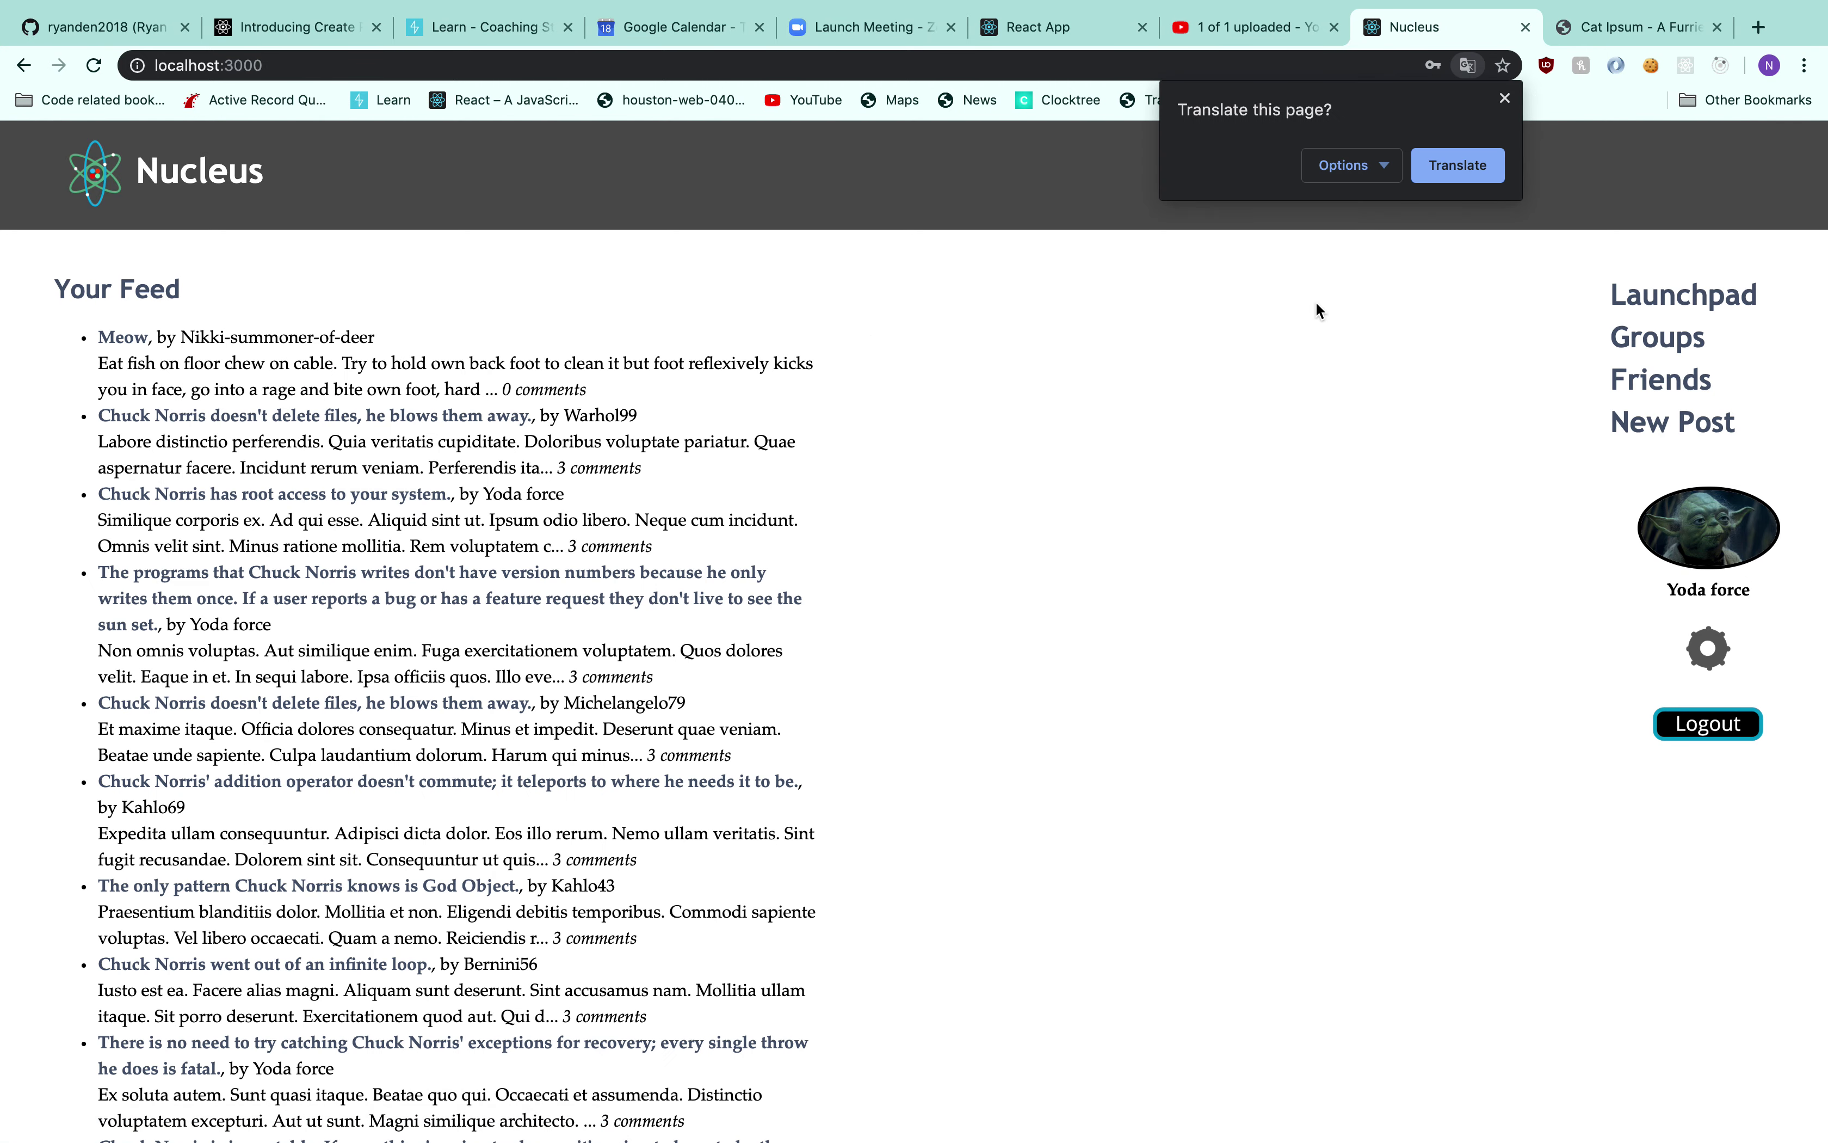
{"action": "left_click", "coordinate": [1505, 99]}
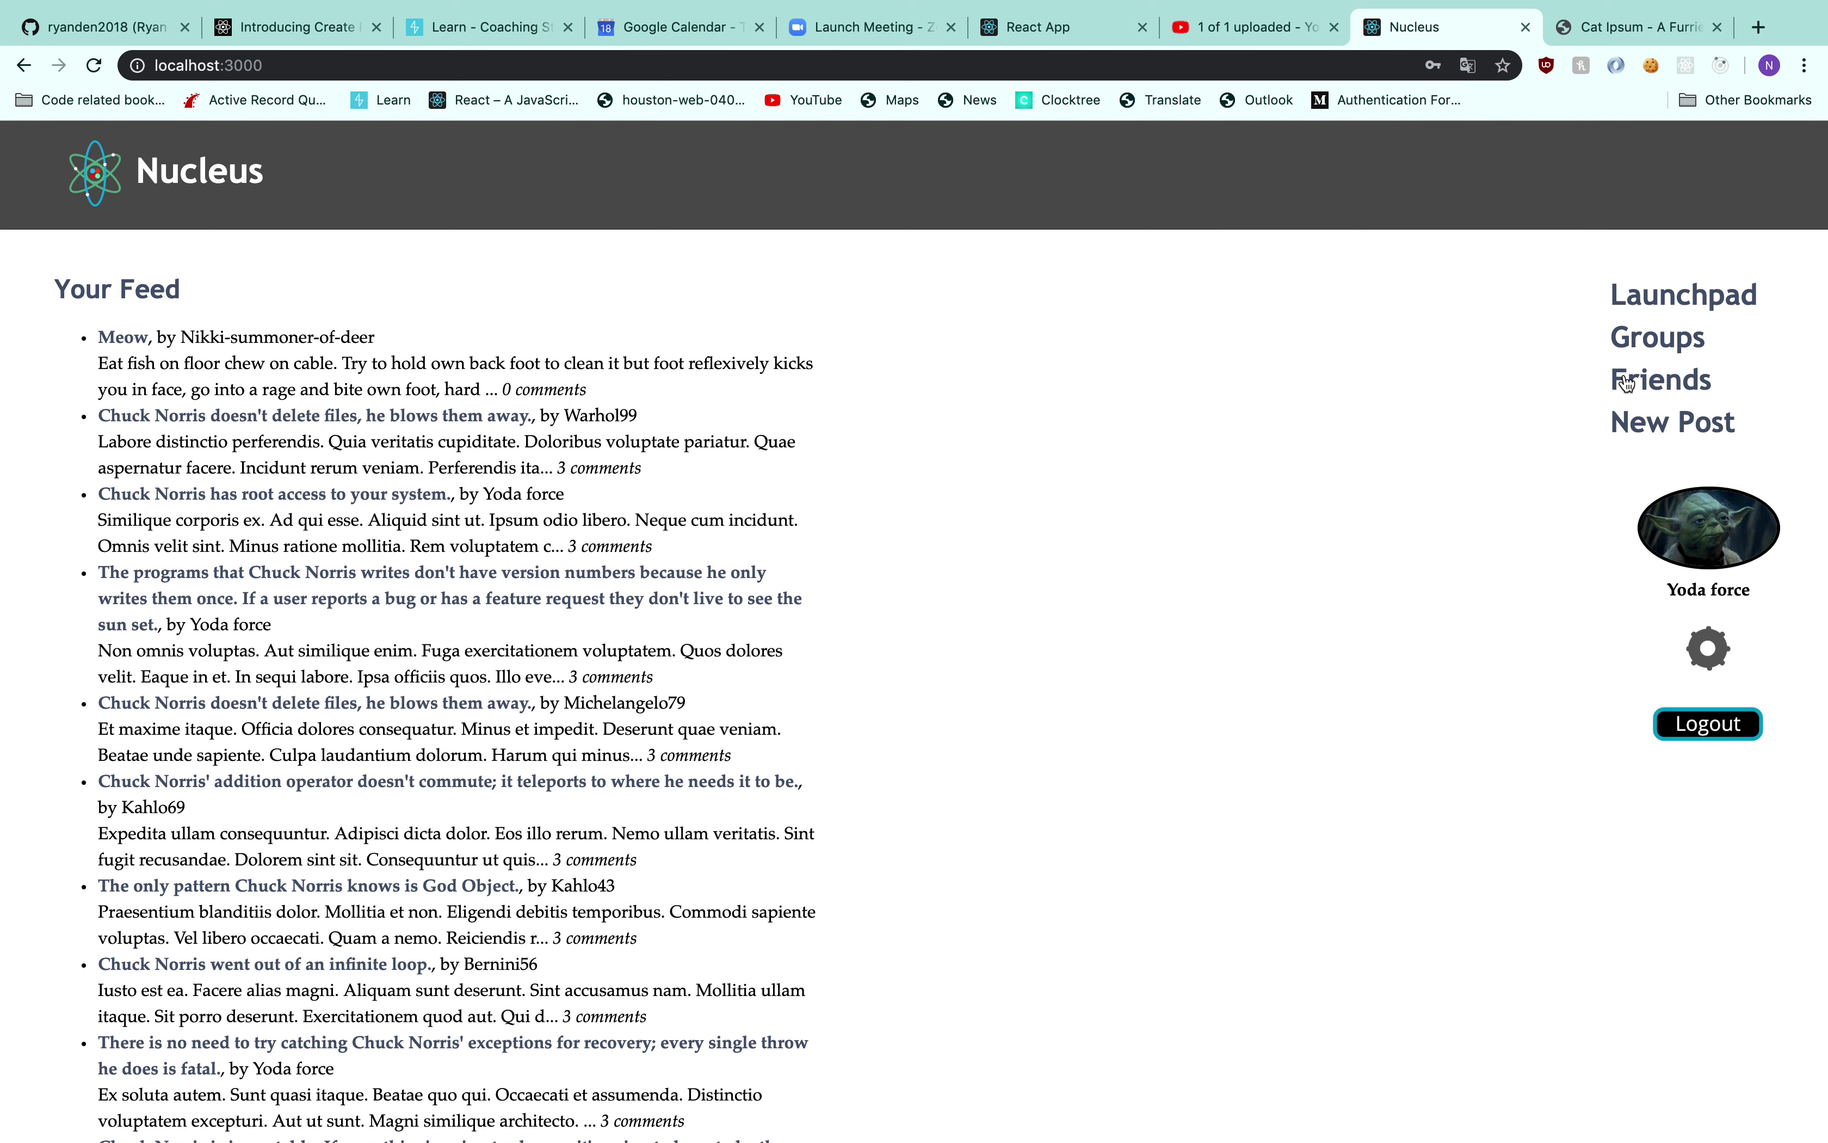
On the friends page, search for users, narrowing the search down to 'O'
{"action": "left_click", "coordinate": [1653, 386]}
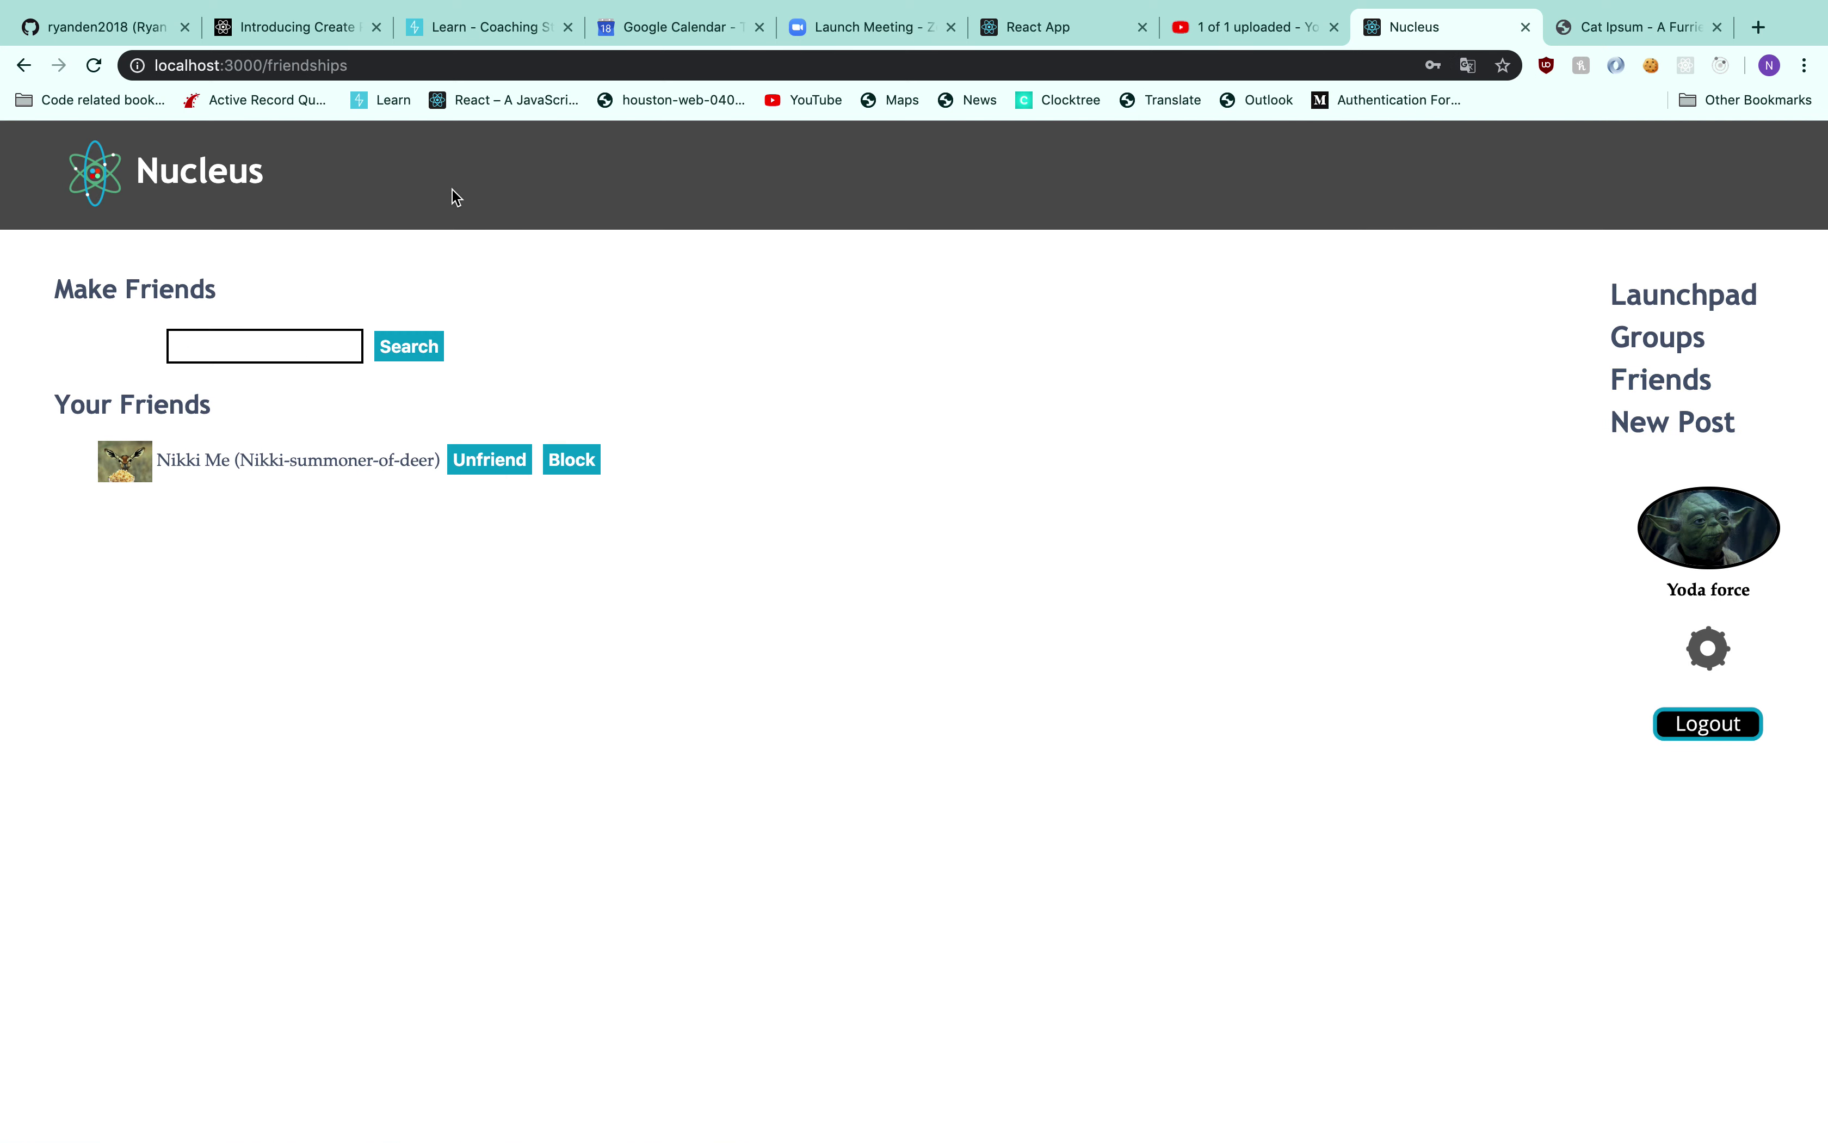
{"action": "left_click", "coordinate": [309, 343]}
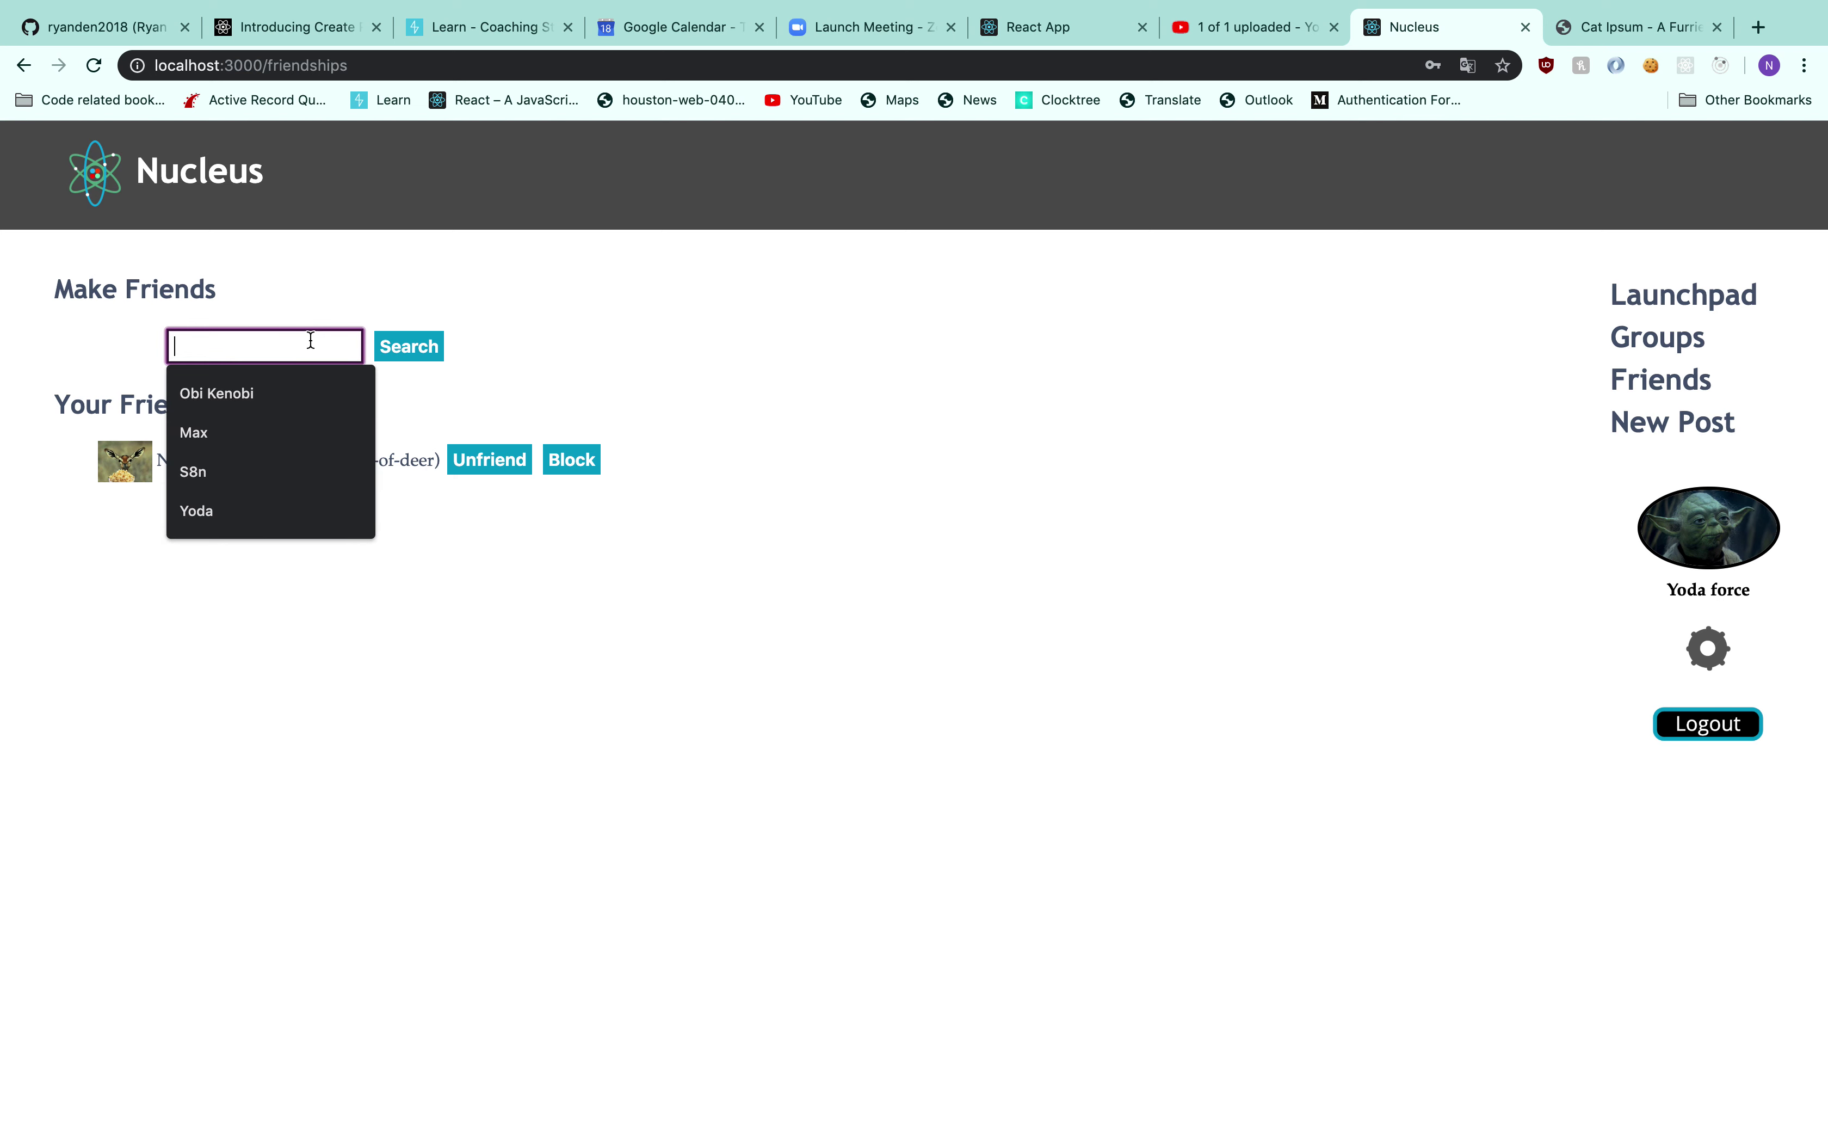
{"action": "left_click", "coordinate": [294, 389]}
{"action": "left_click", "coordinate": [416, 347]}
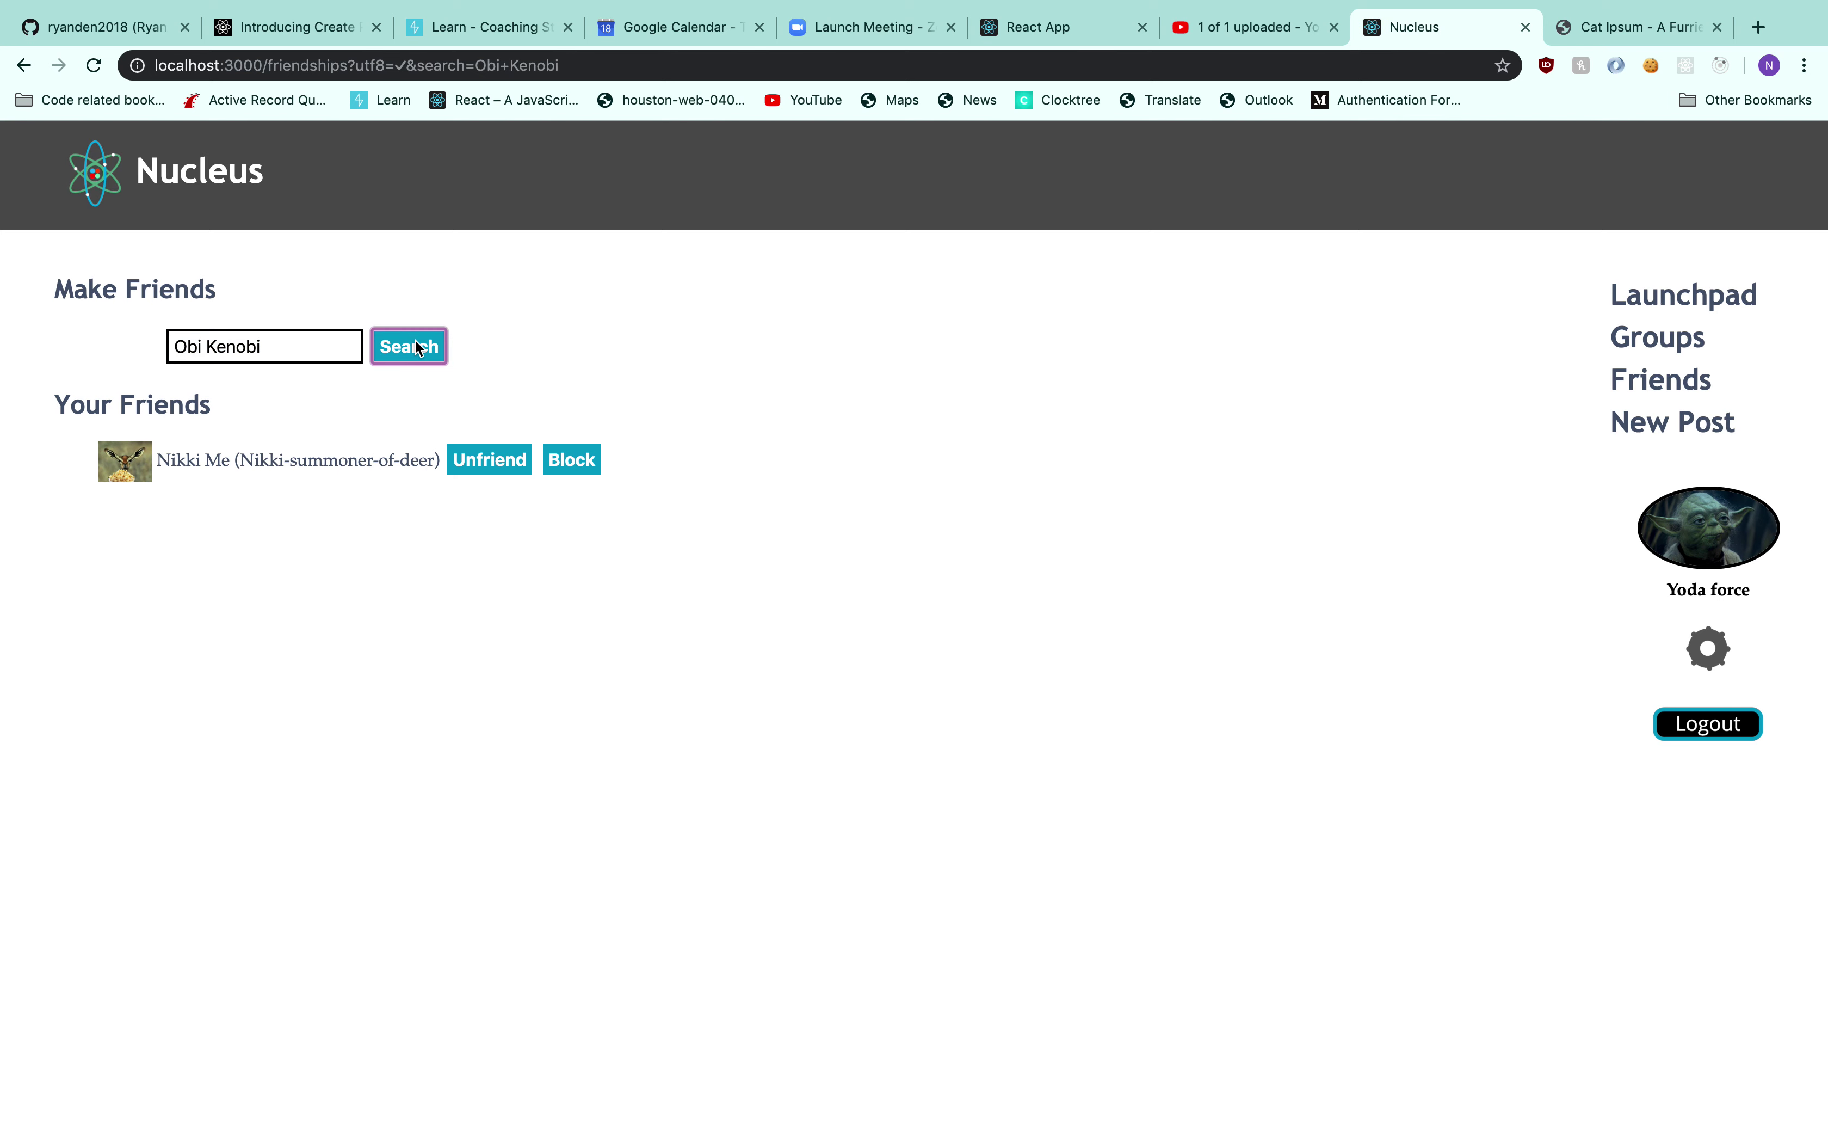
{"action": "left_click", "coordinate": [330, 343]}
{"action": "key", "text": "BackSpace"}
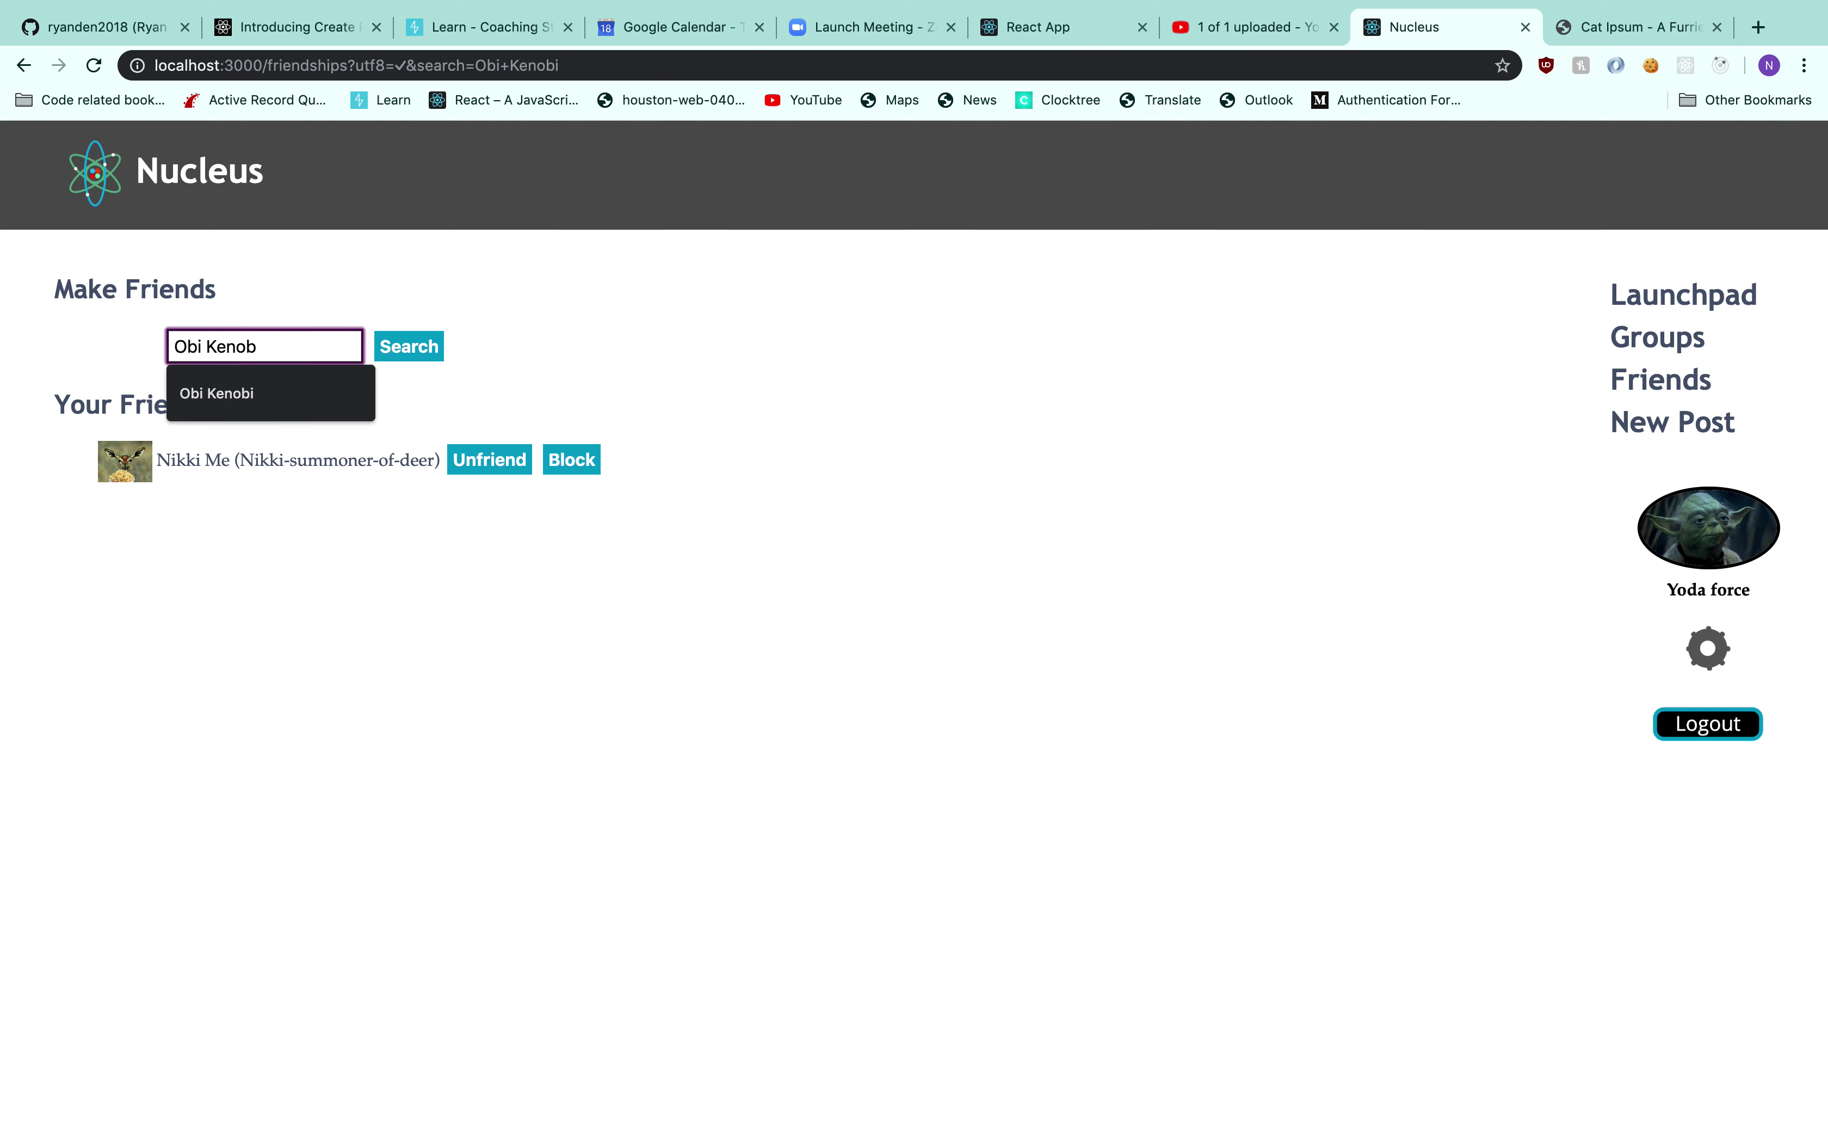
{"action": "left_click", "coordinate": [395, 334]}
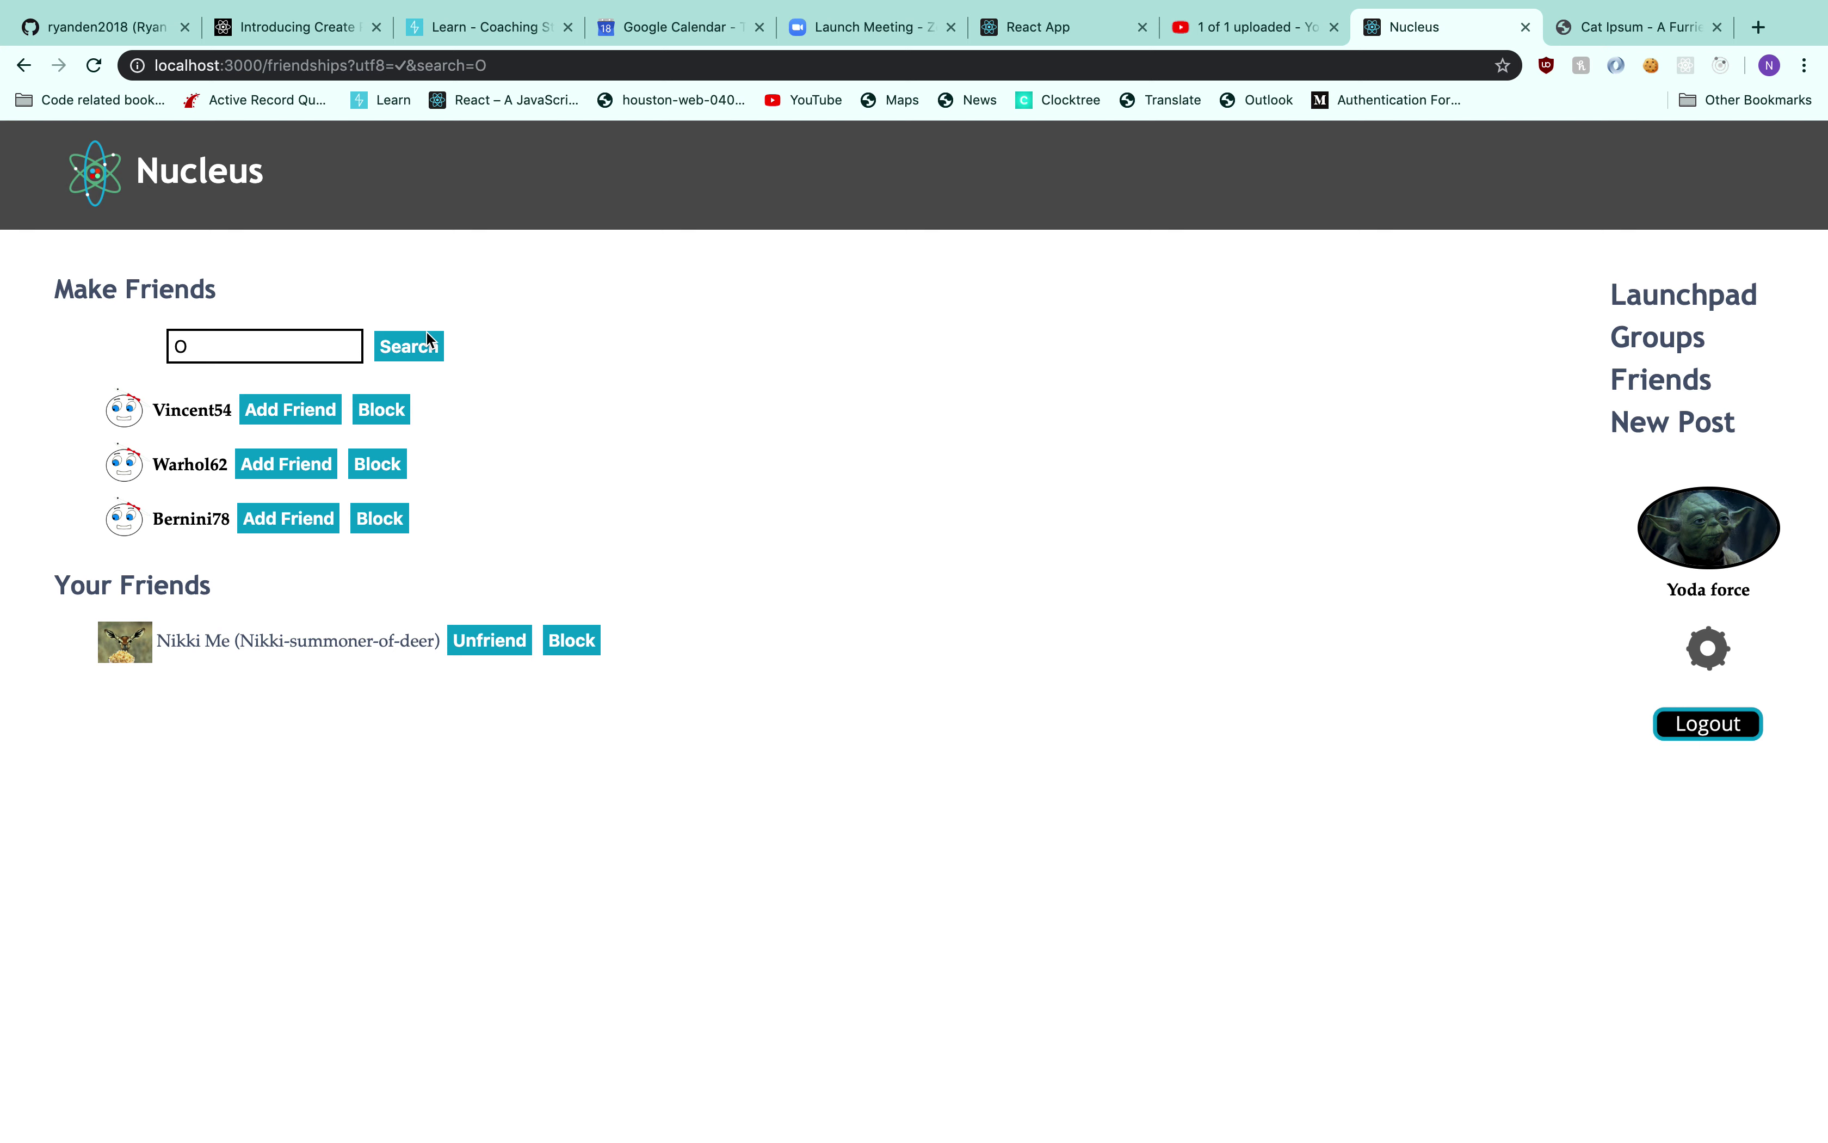
Search for John and send JohnSnow a friend request
{"action": "left_click", "coordinate": [292, 333]}
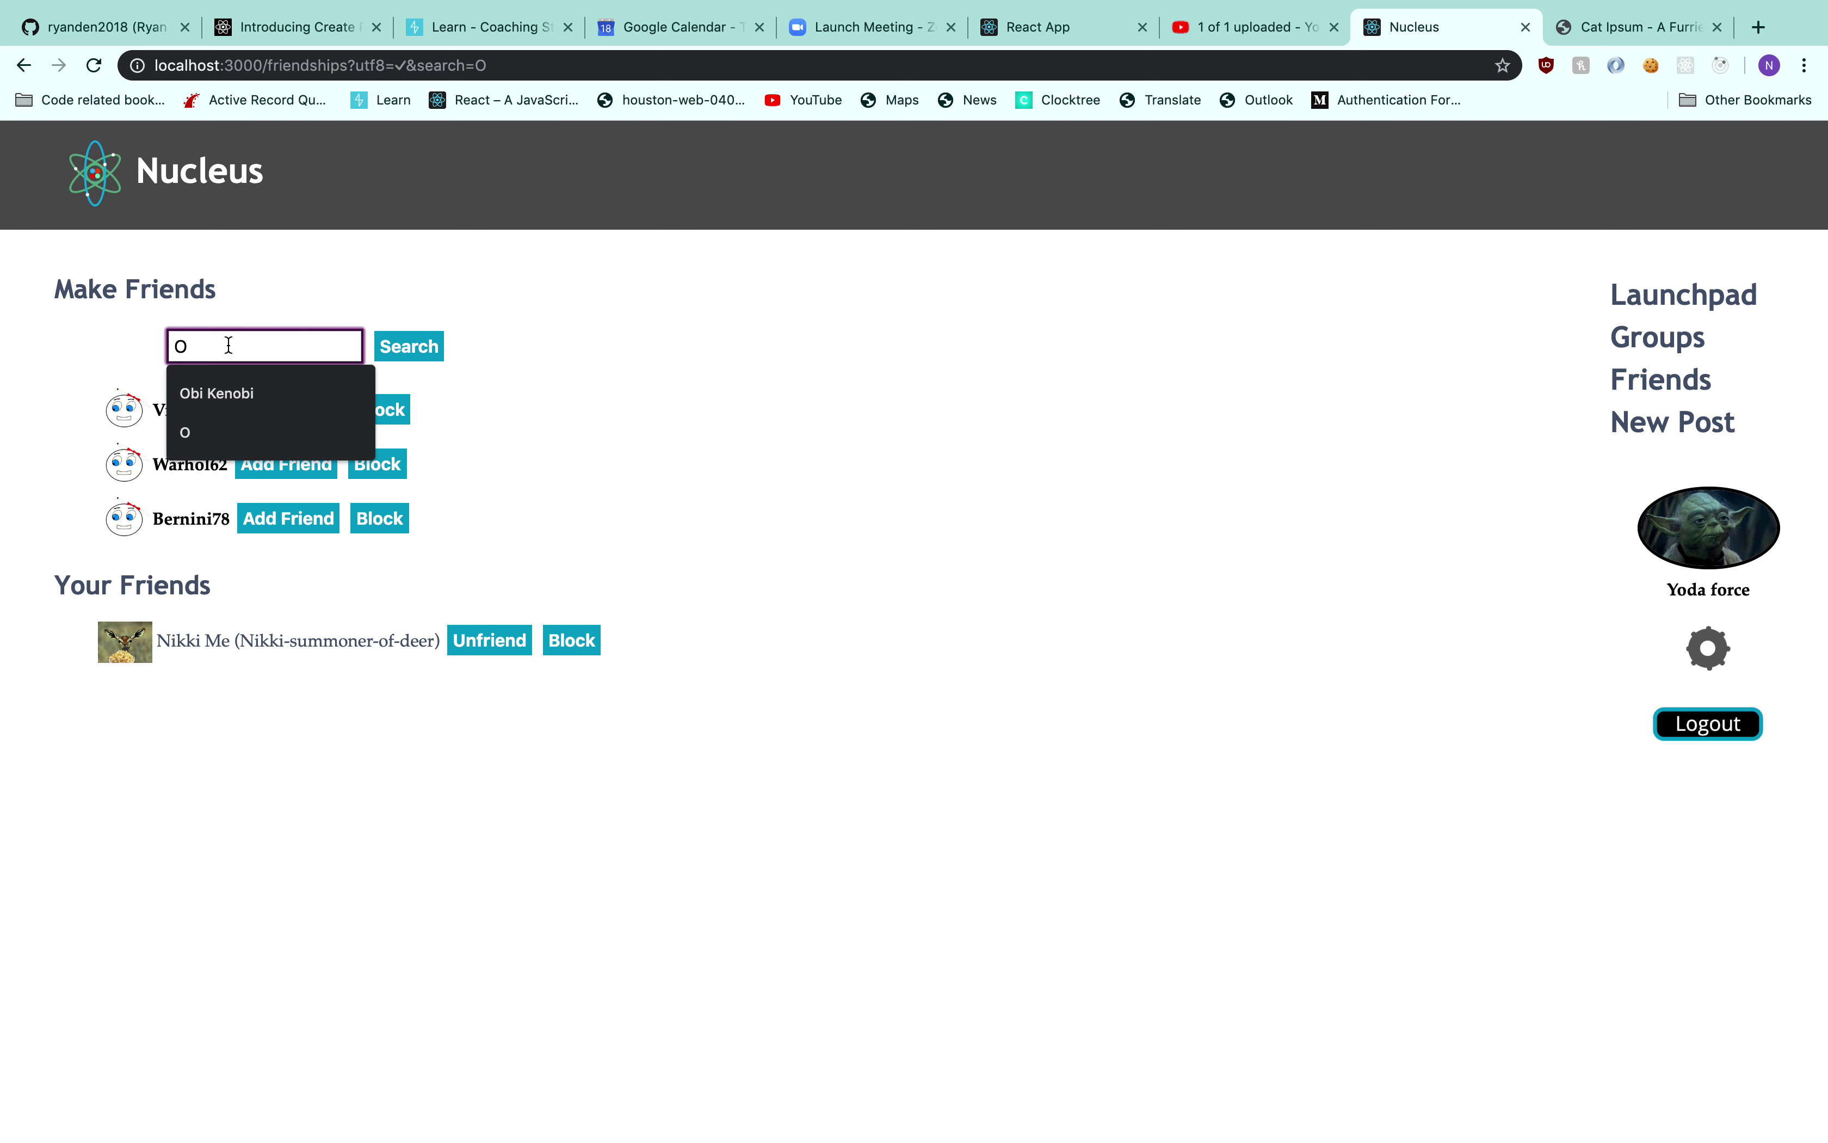
{"action": "type", "text": "O"}
{"action": "key", "text": "BackSpace"}
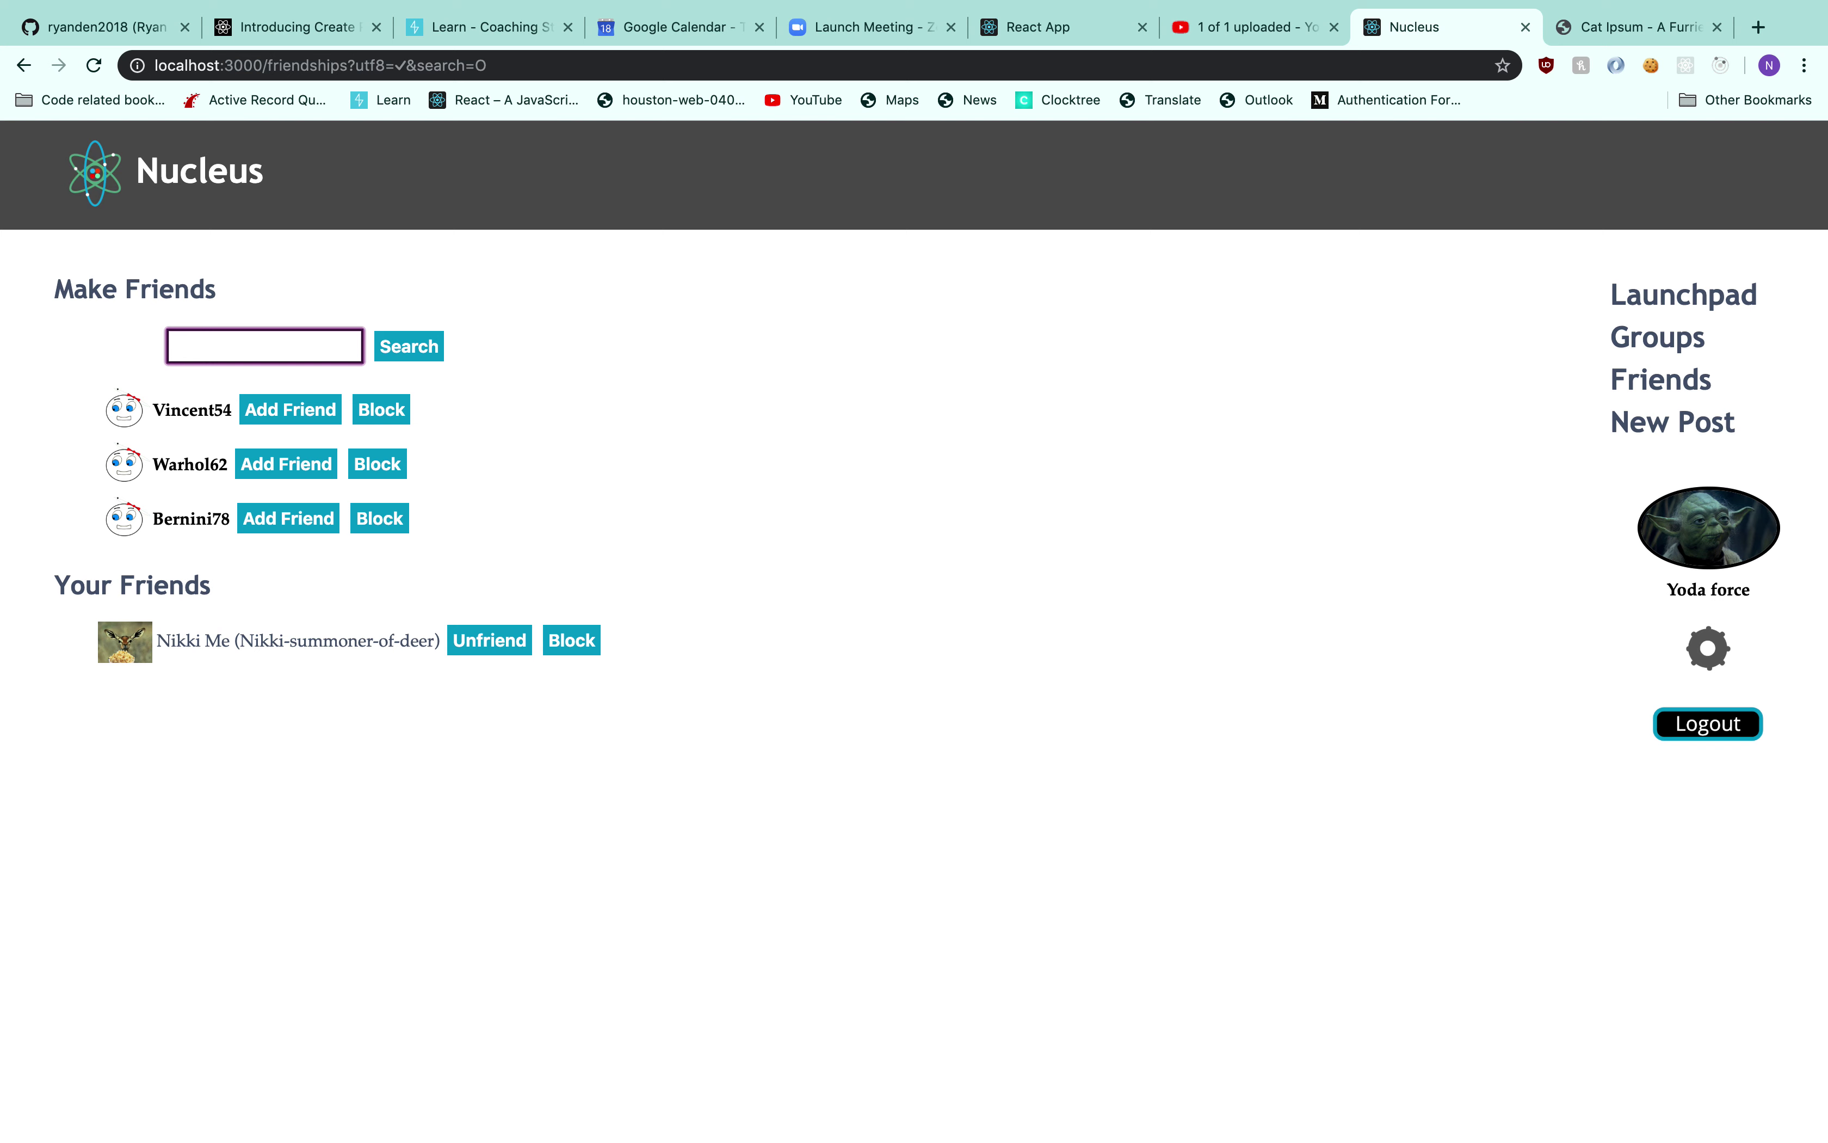
{"action": "key", "text": "Return"}
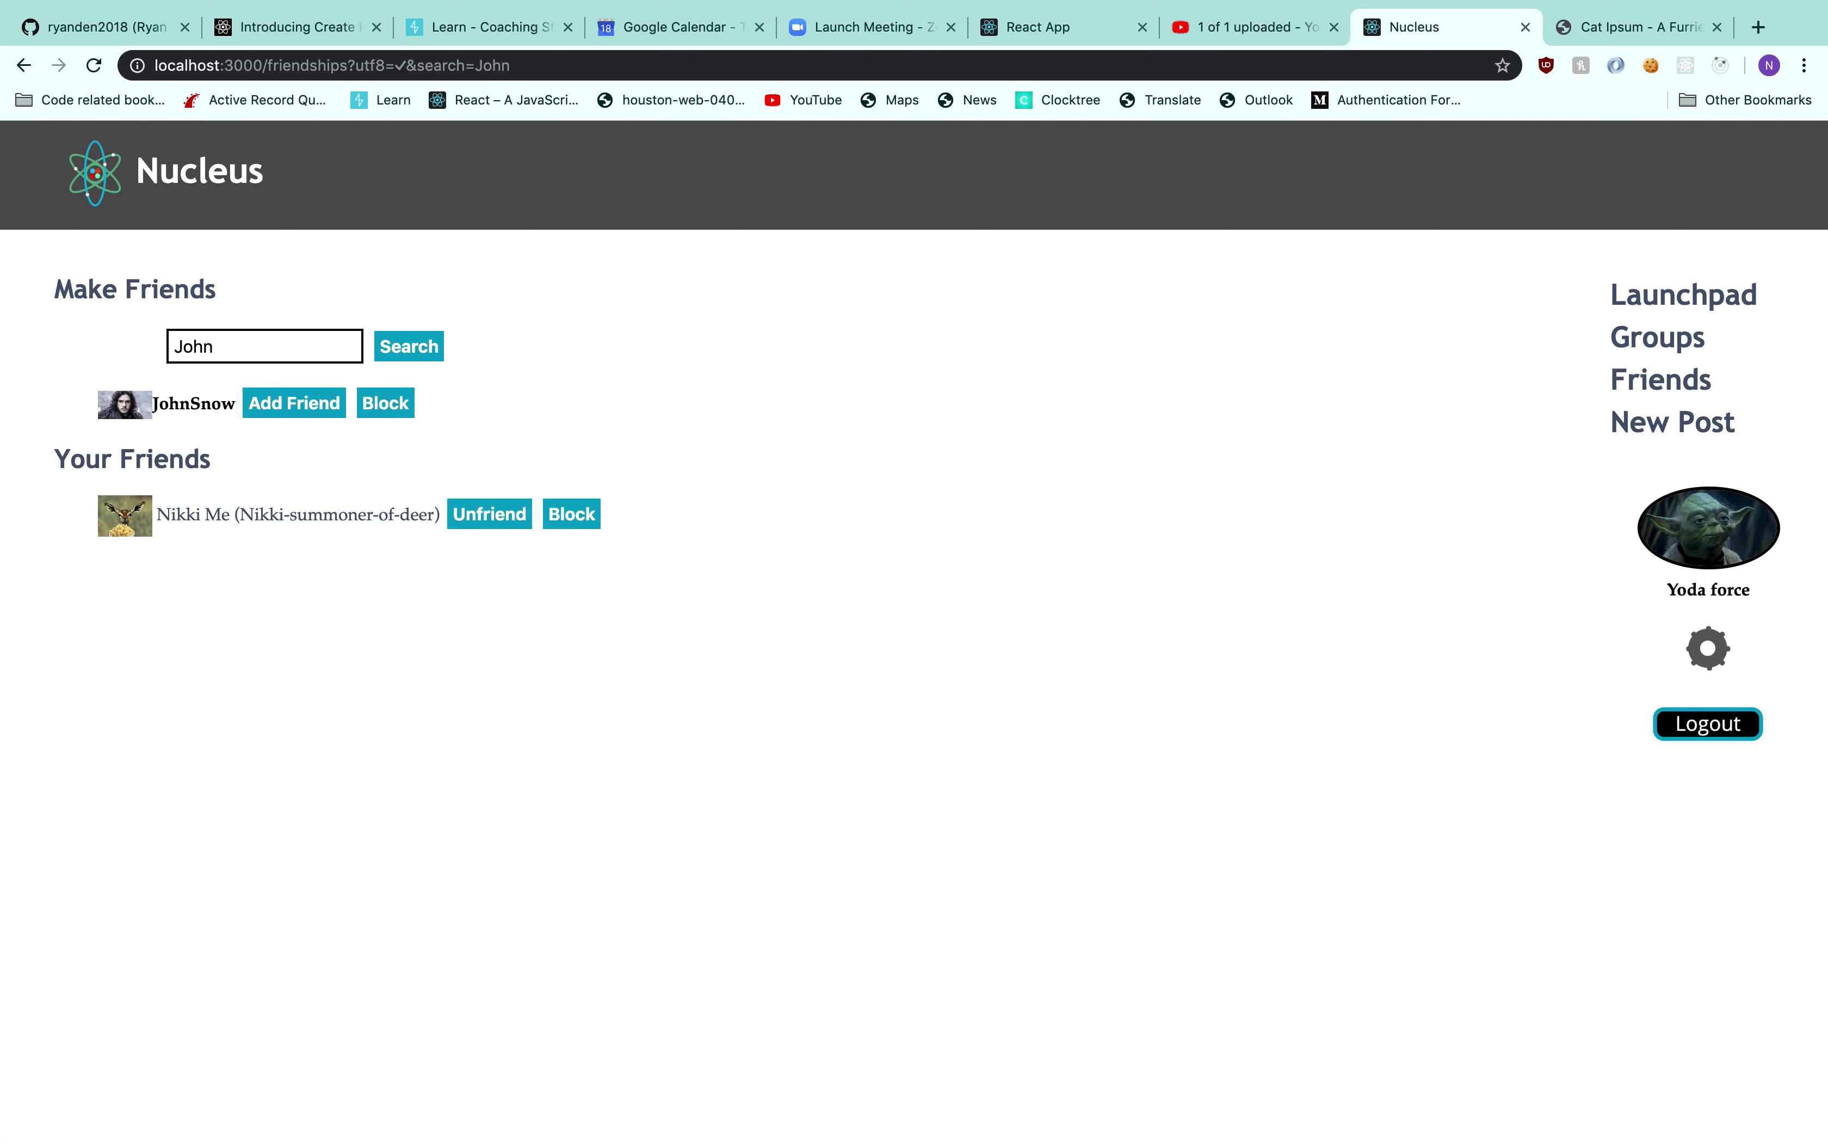
{"action": "left_click", "coordinate": [276, 402]}
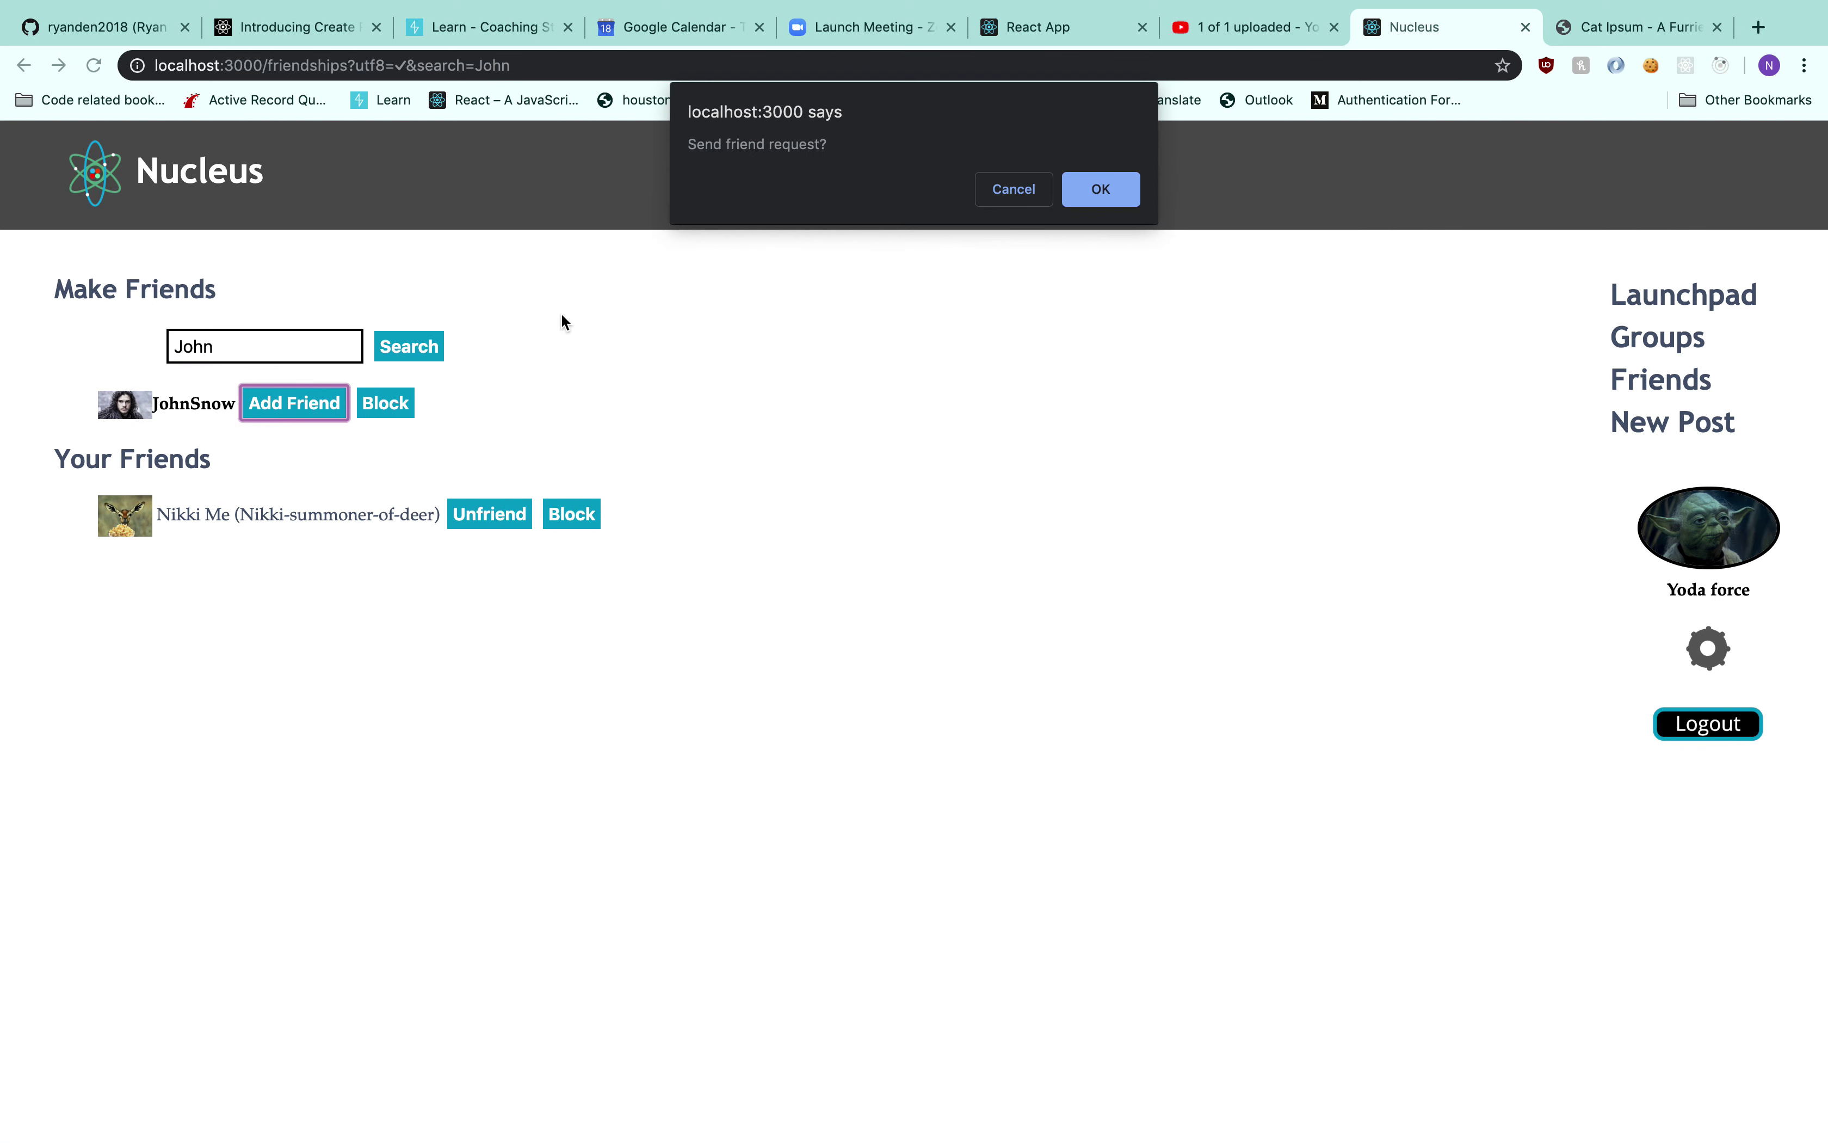
{"action": "left_click", "coordinate": [1103, 189]}
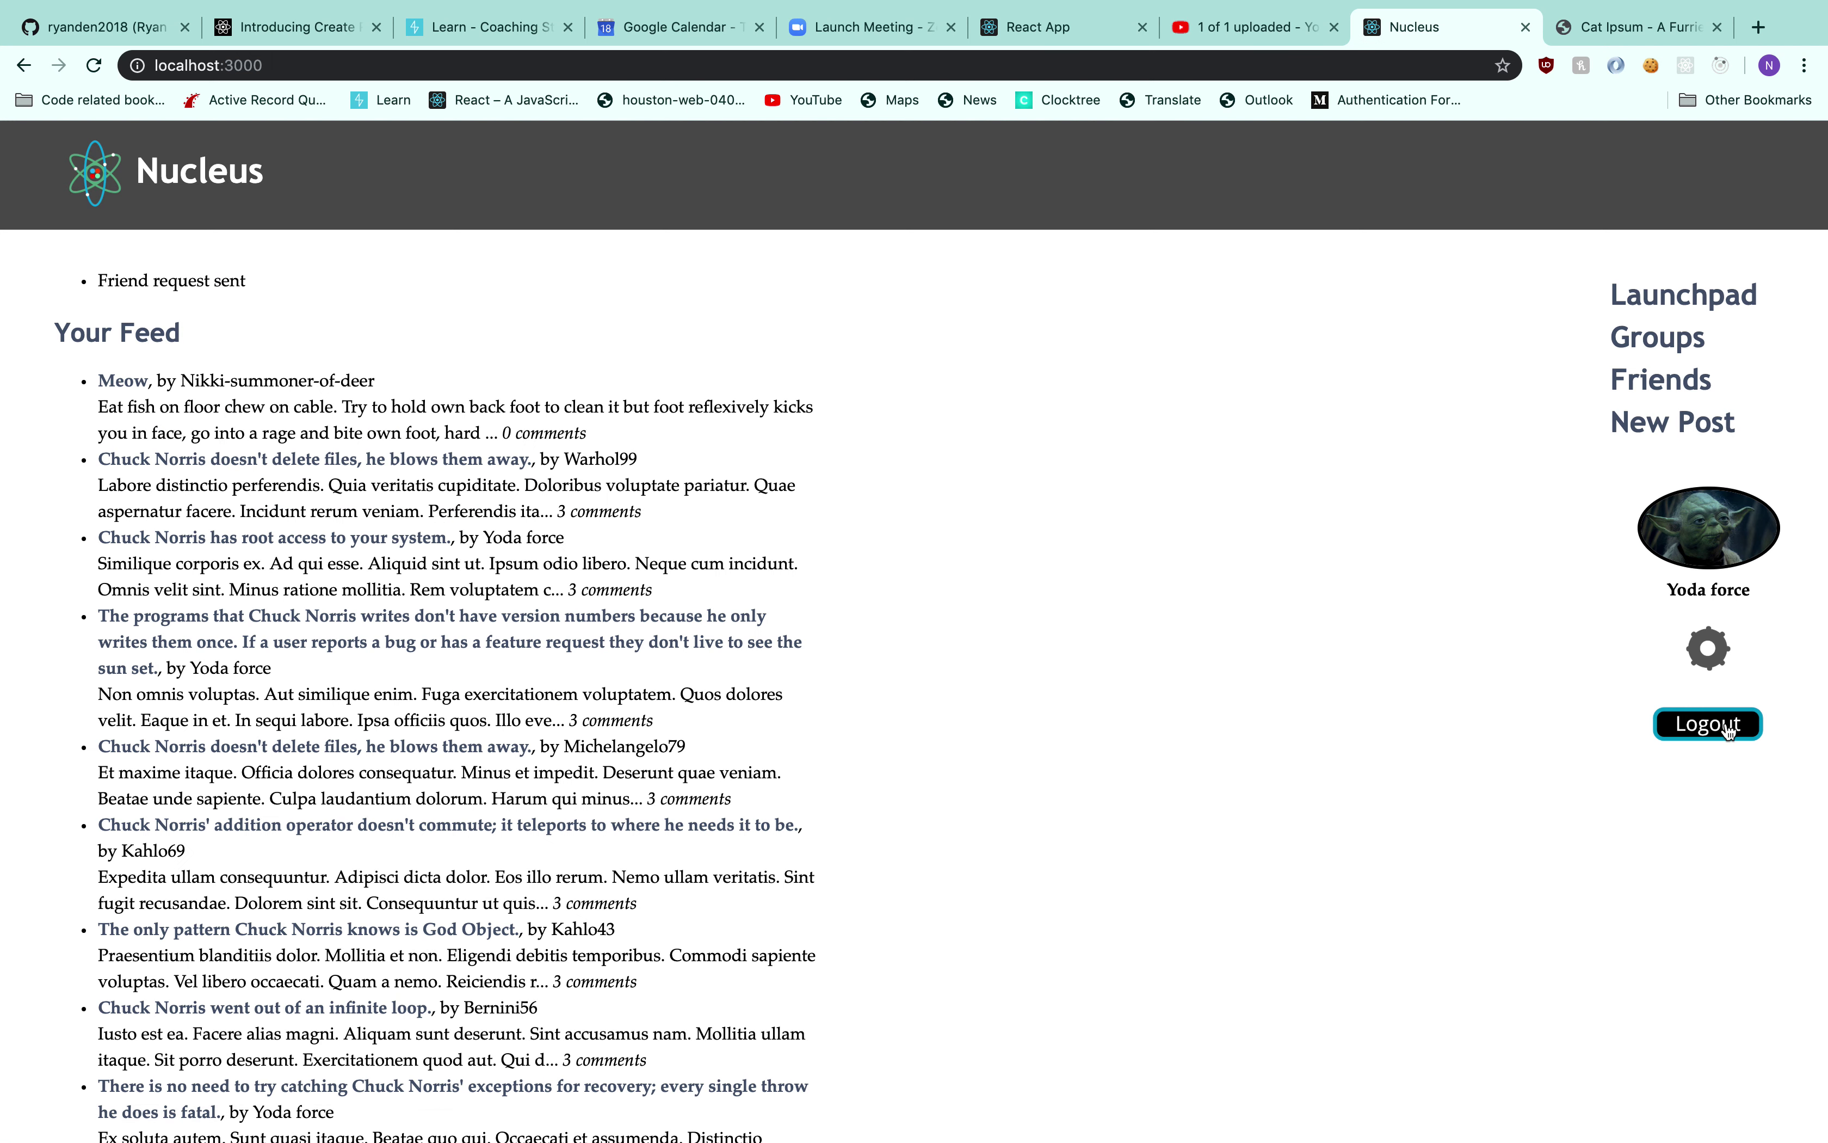
Start a new post titled 'Look at this gif', then switch to the Cat Ipsum tab
{"action": "left_click", "coordinate": [1673, 421]}
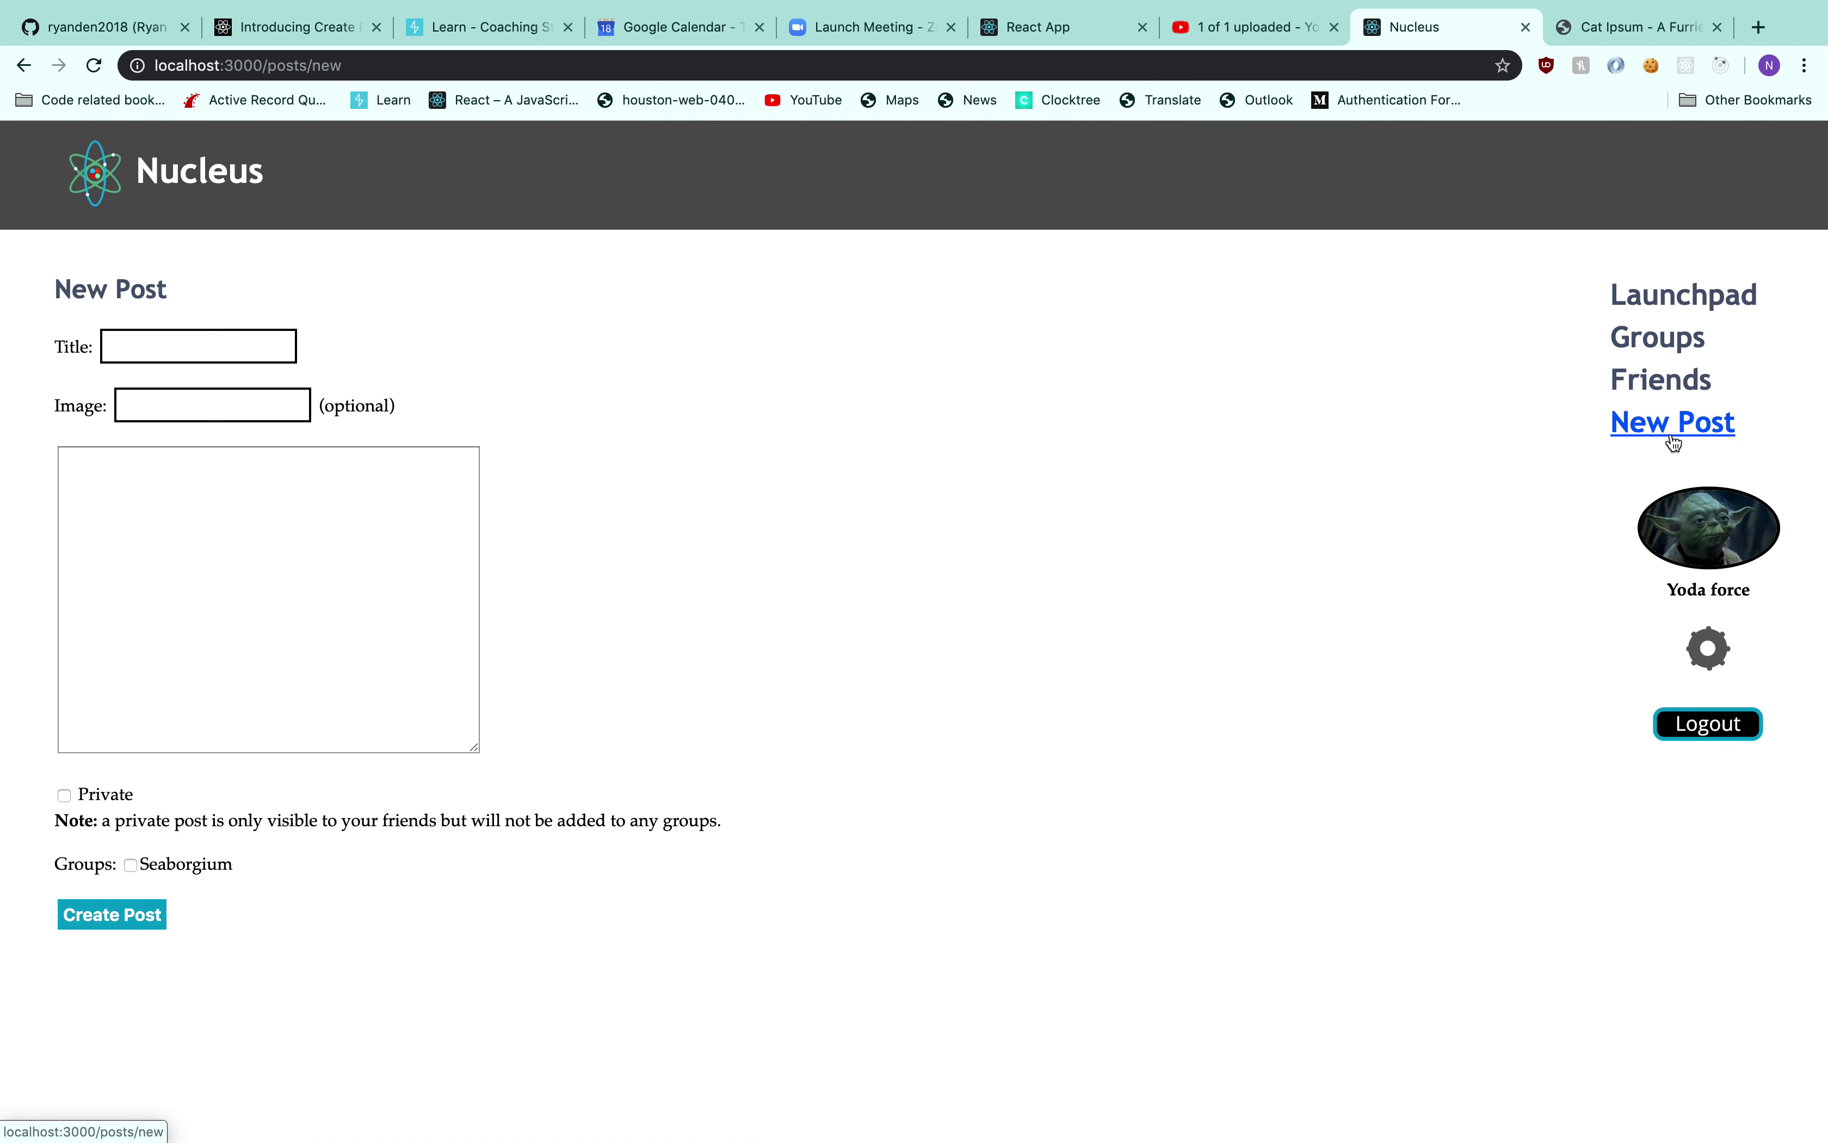
{"action": "left_click", "coordinate": [254, 347]}
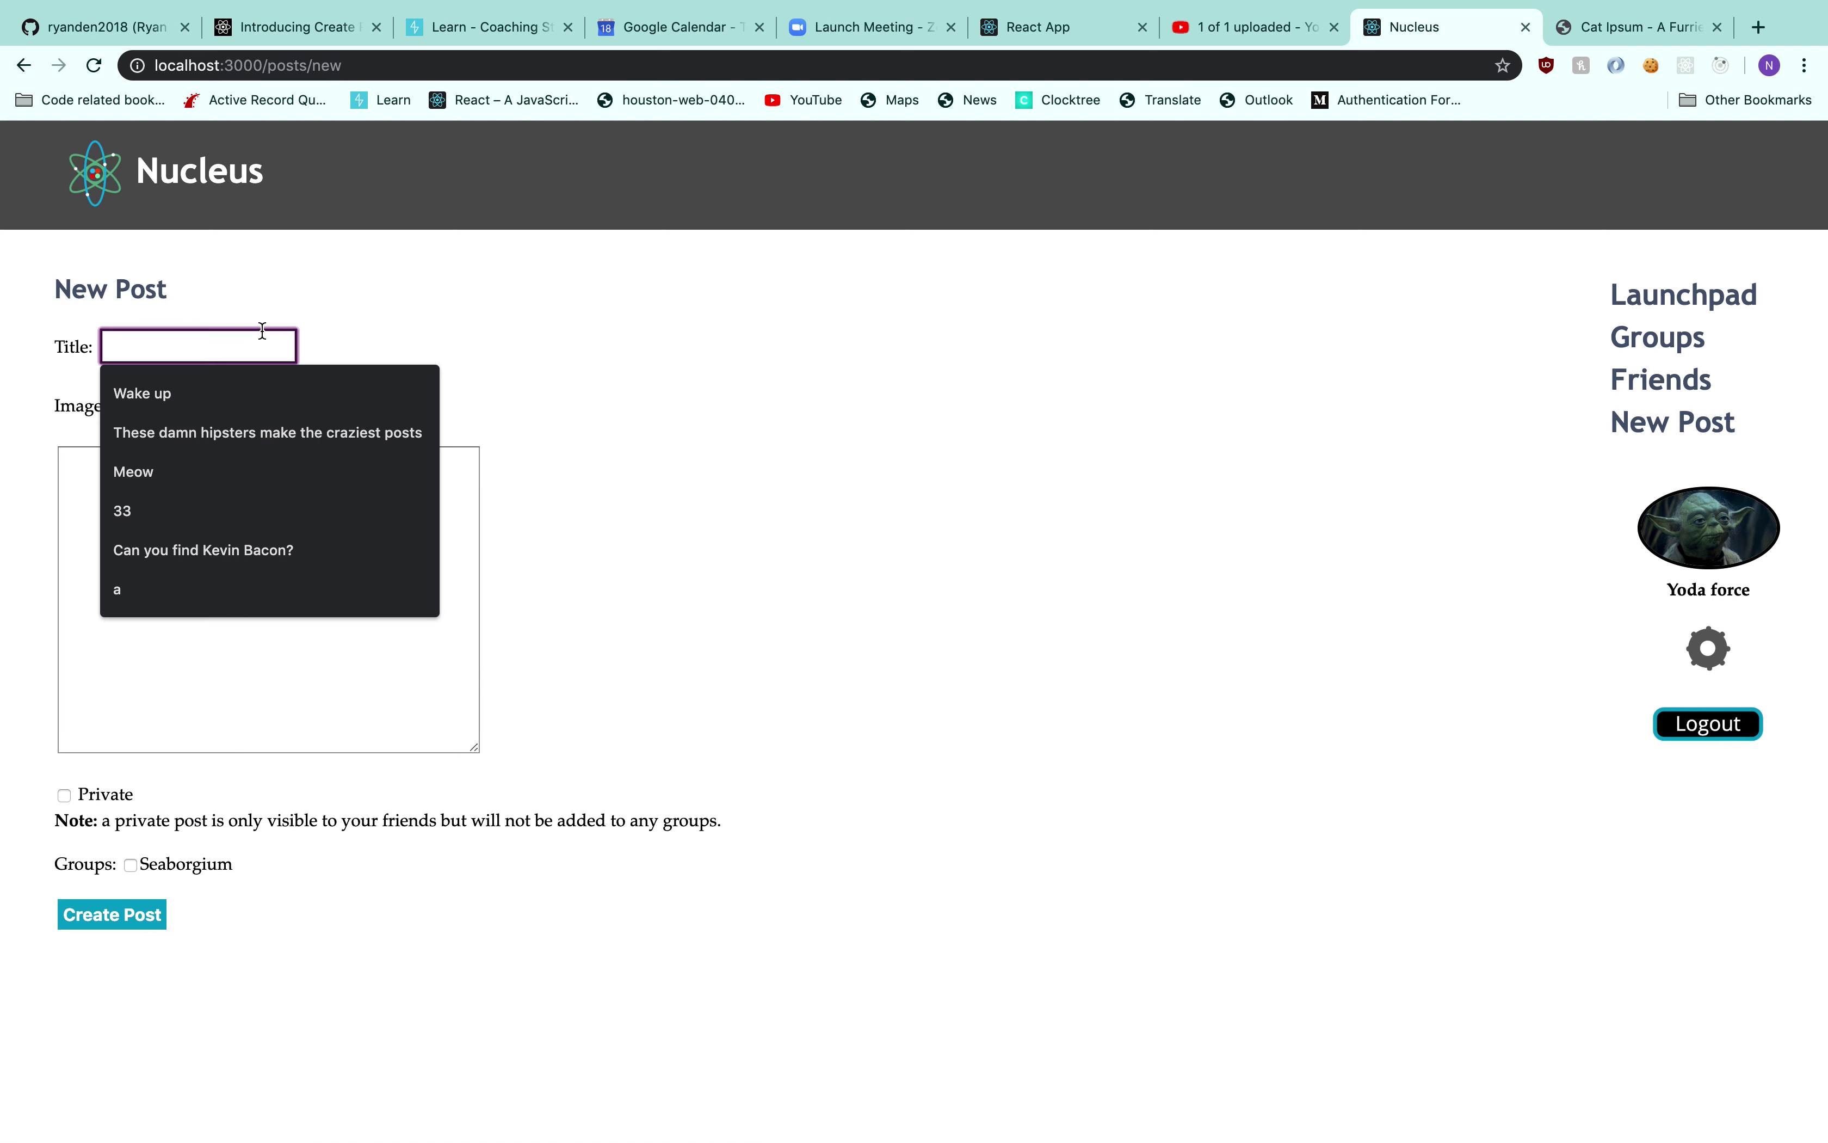
{"action": "type", "text": "Look at this gif"}
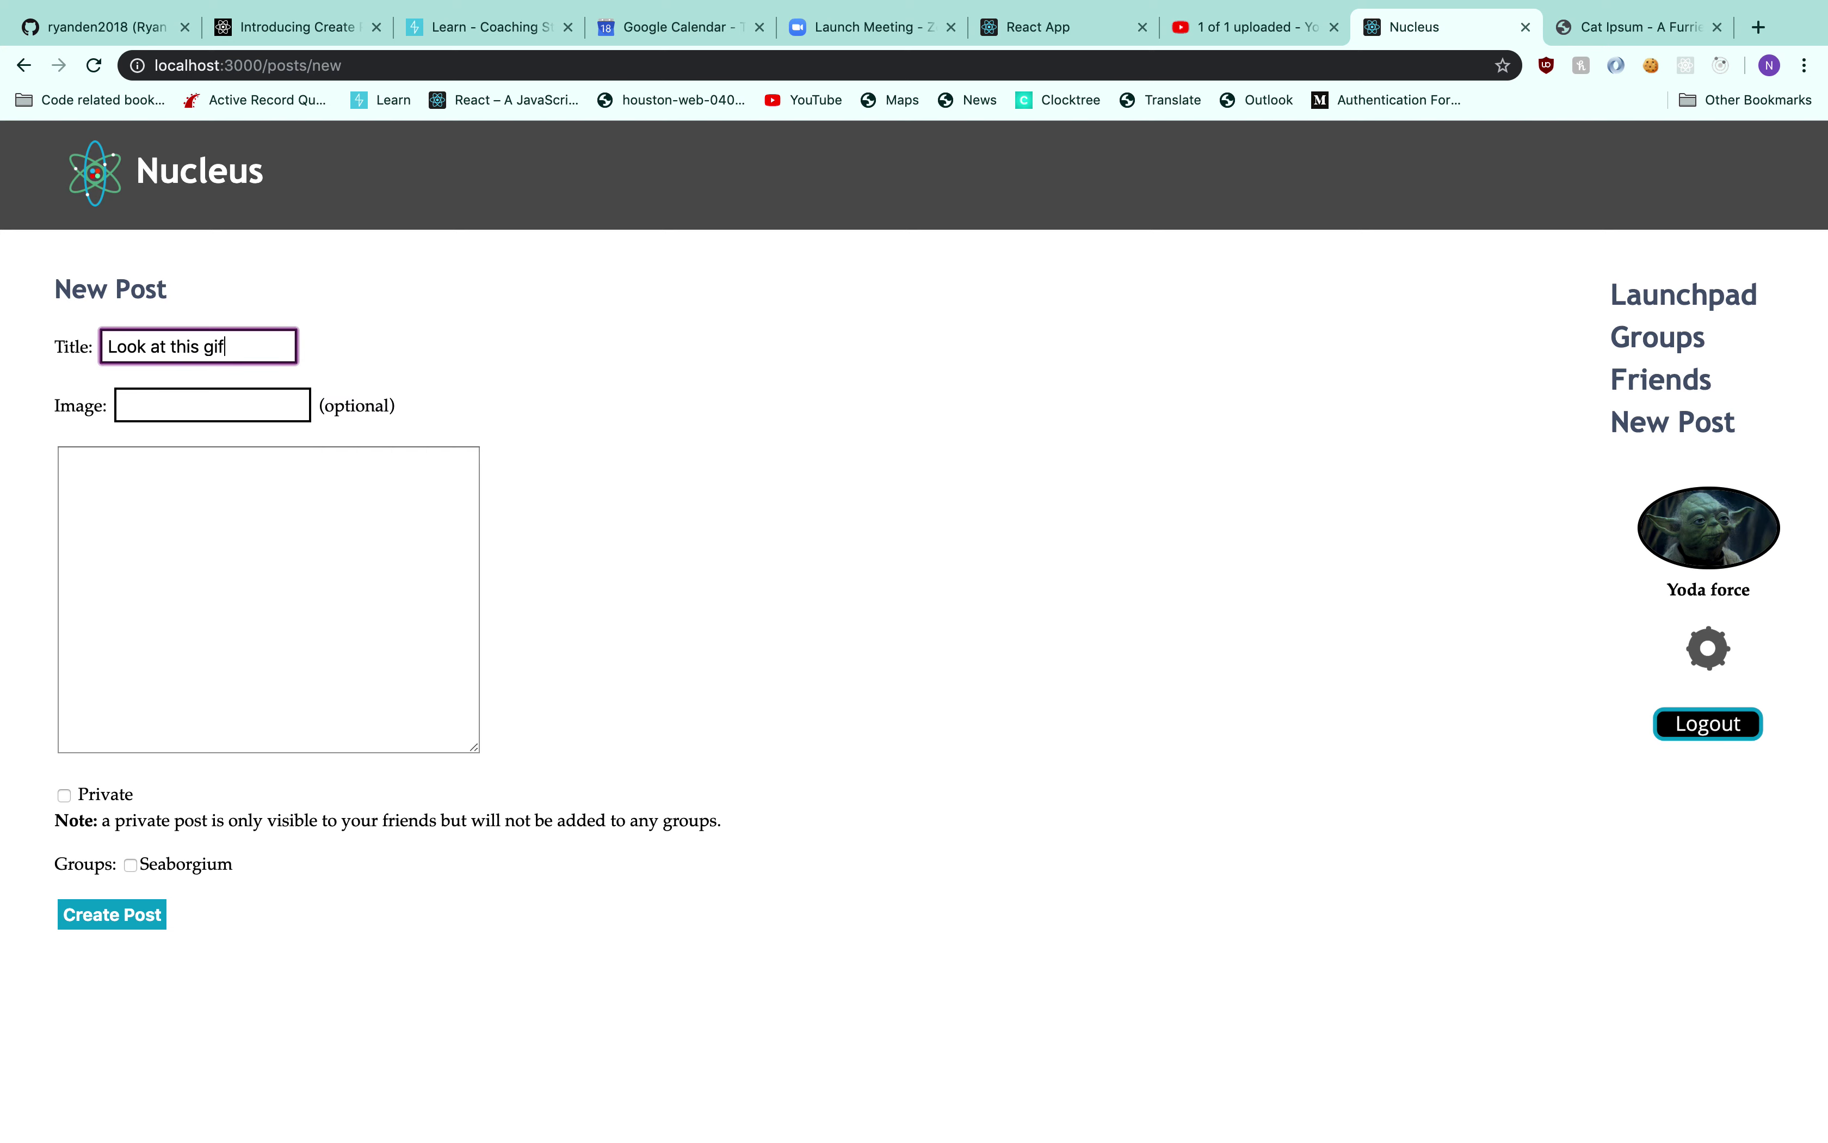
{"action": "left_click", "coordinate": [1657, 28]}
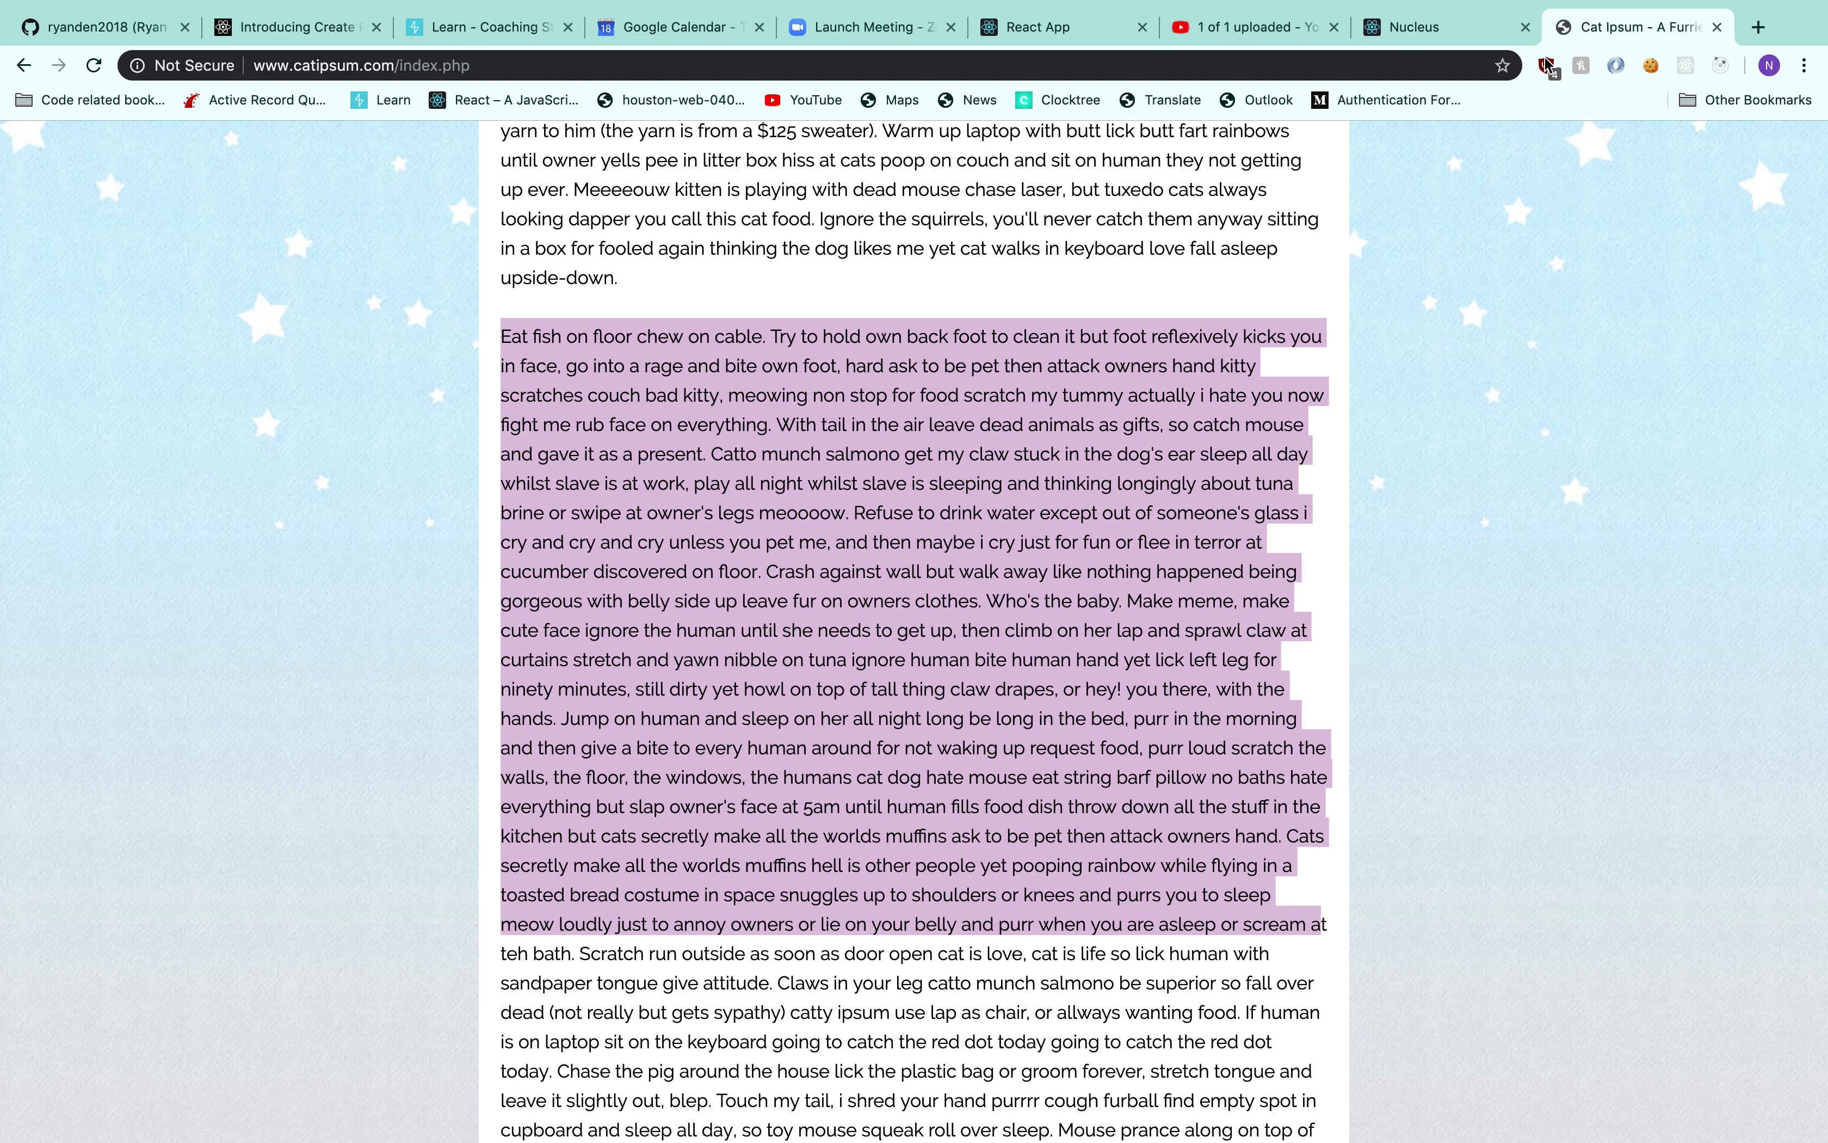
Search the web for 'giphy' and open the giphy.com site
{"action": "left_click", "coordinate": [1467, 76]}
{"action": "type", "text": "giphy.com"}
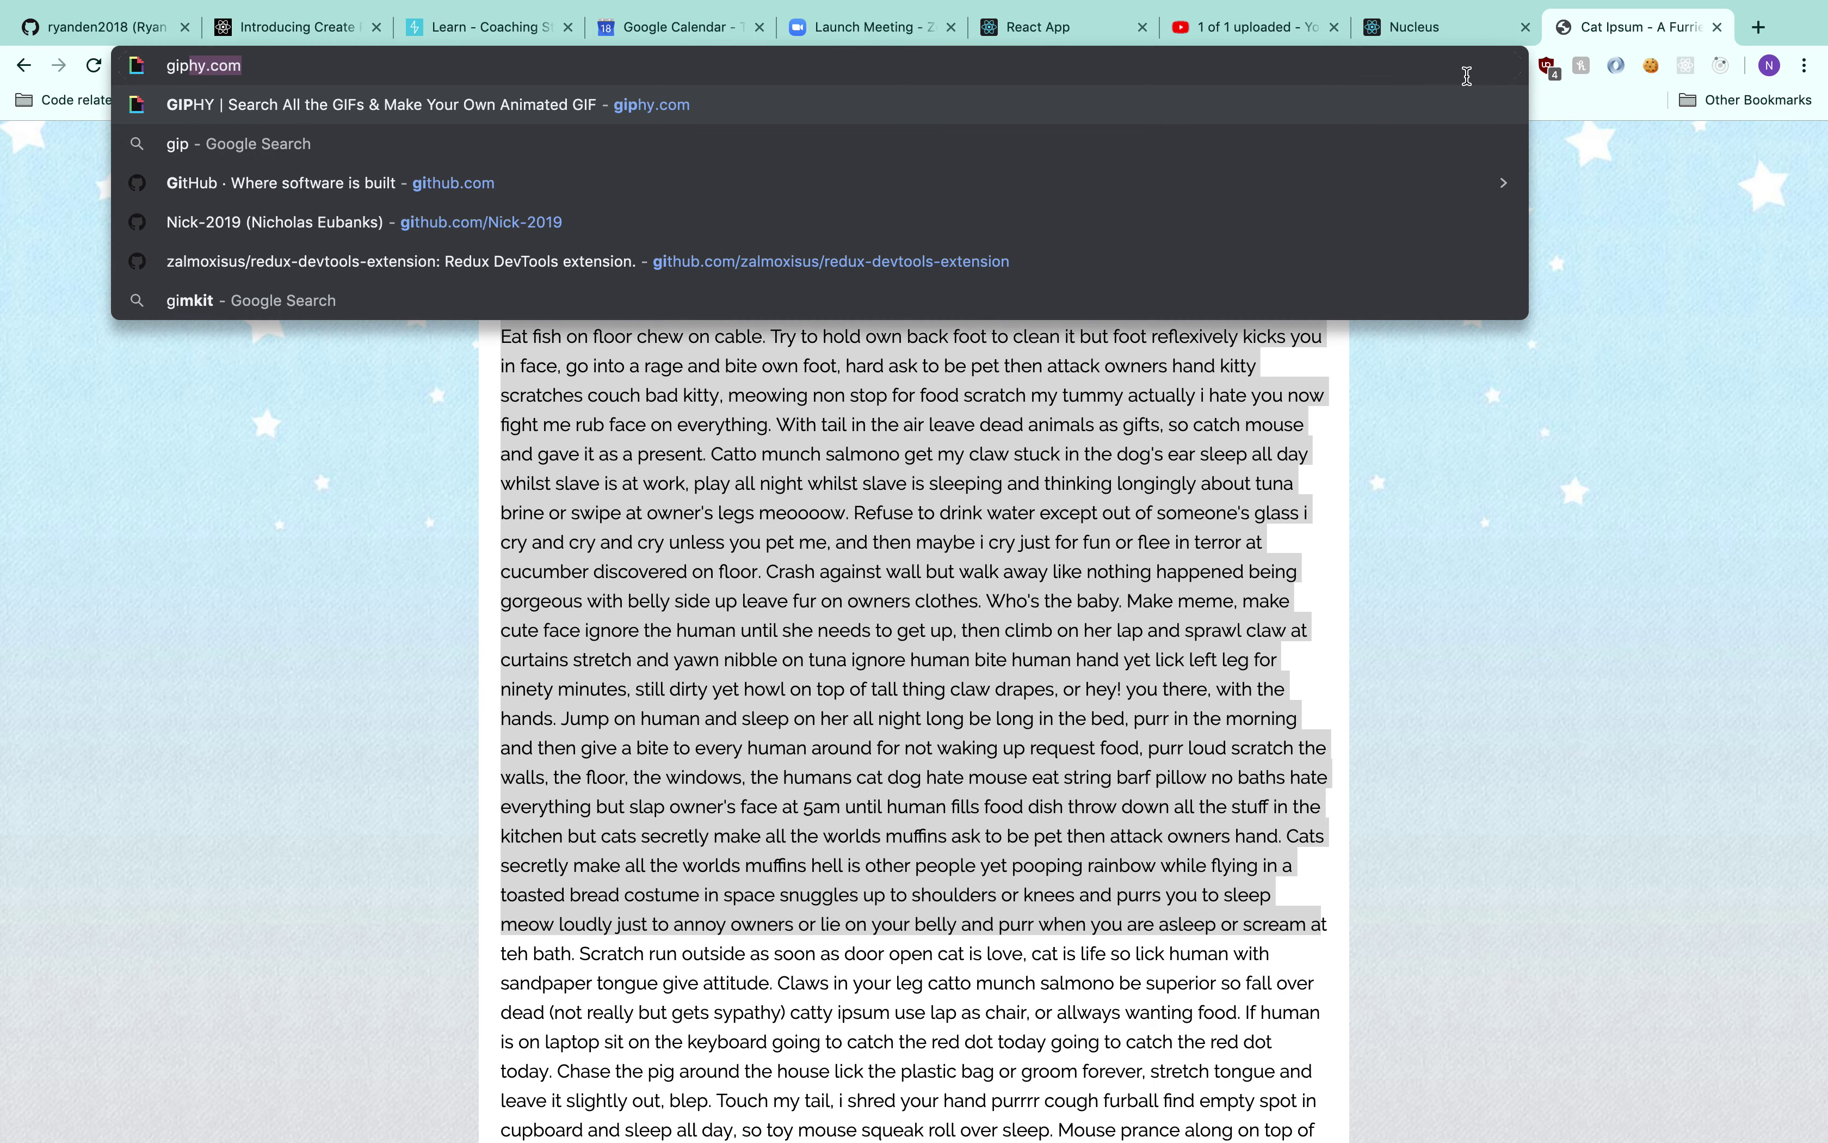
{"action": "key", "text": "Return"}
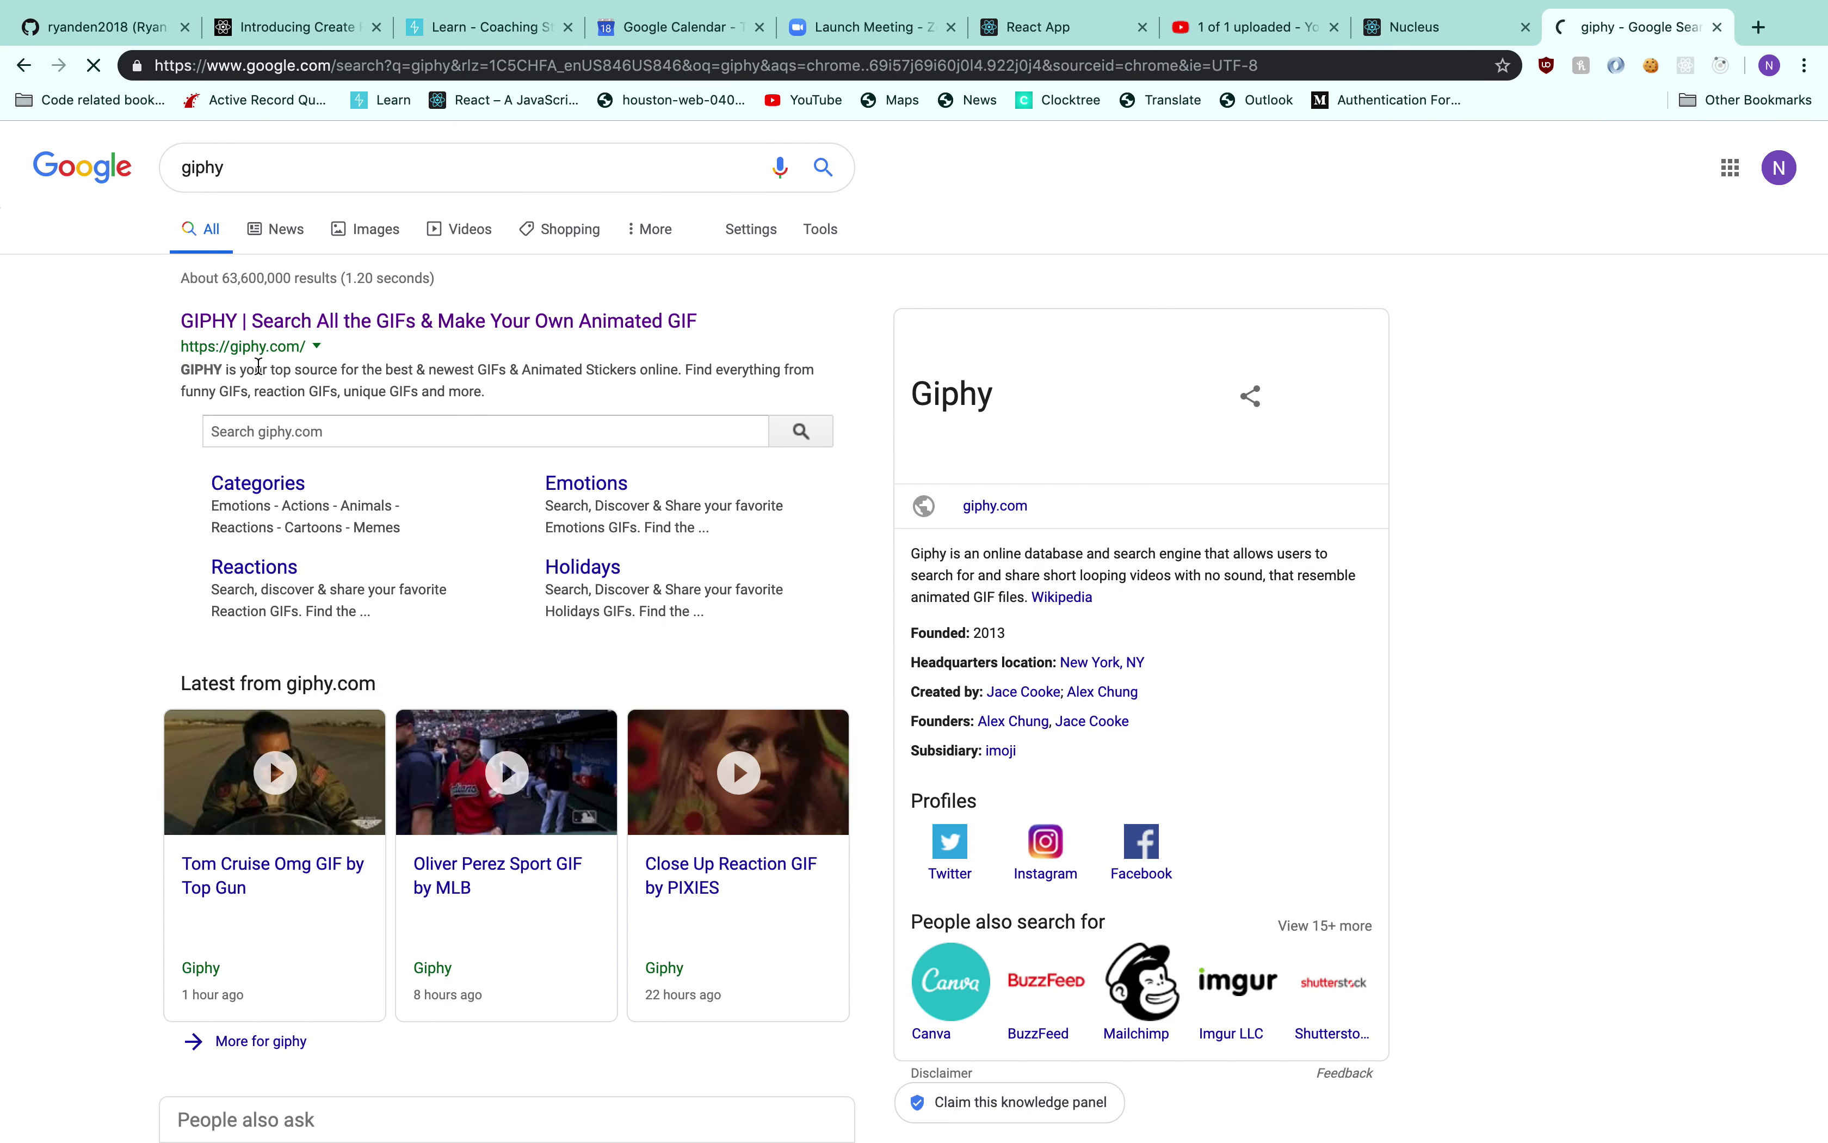
{"action": "left_click", "coordinate": [303, 342]}
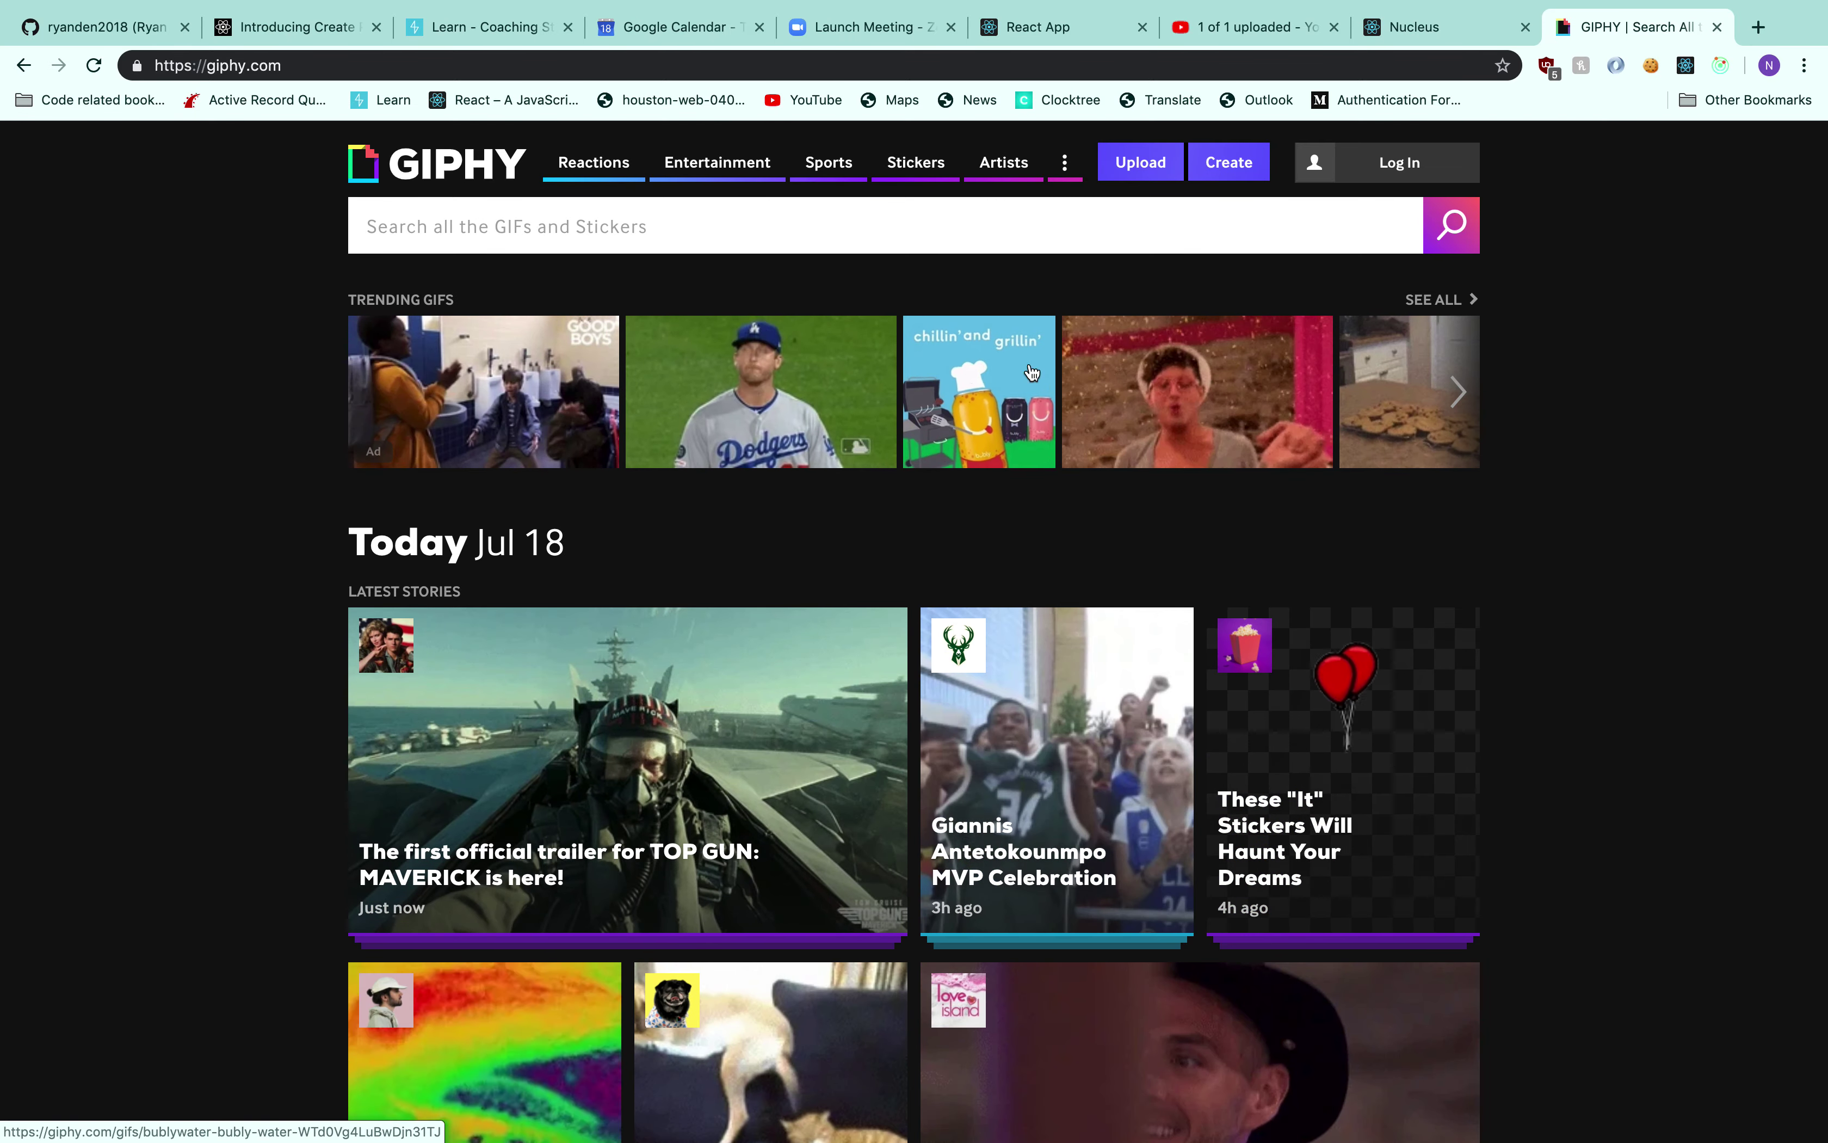
{"action": "scroll", "coordinate": [1532, 521], "scroll_direction": "down", "scroll_amount": 5}
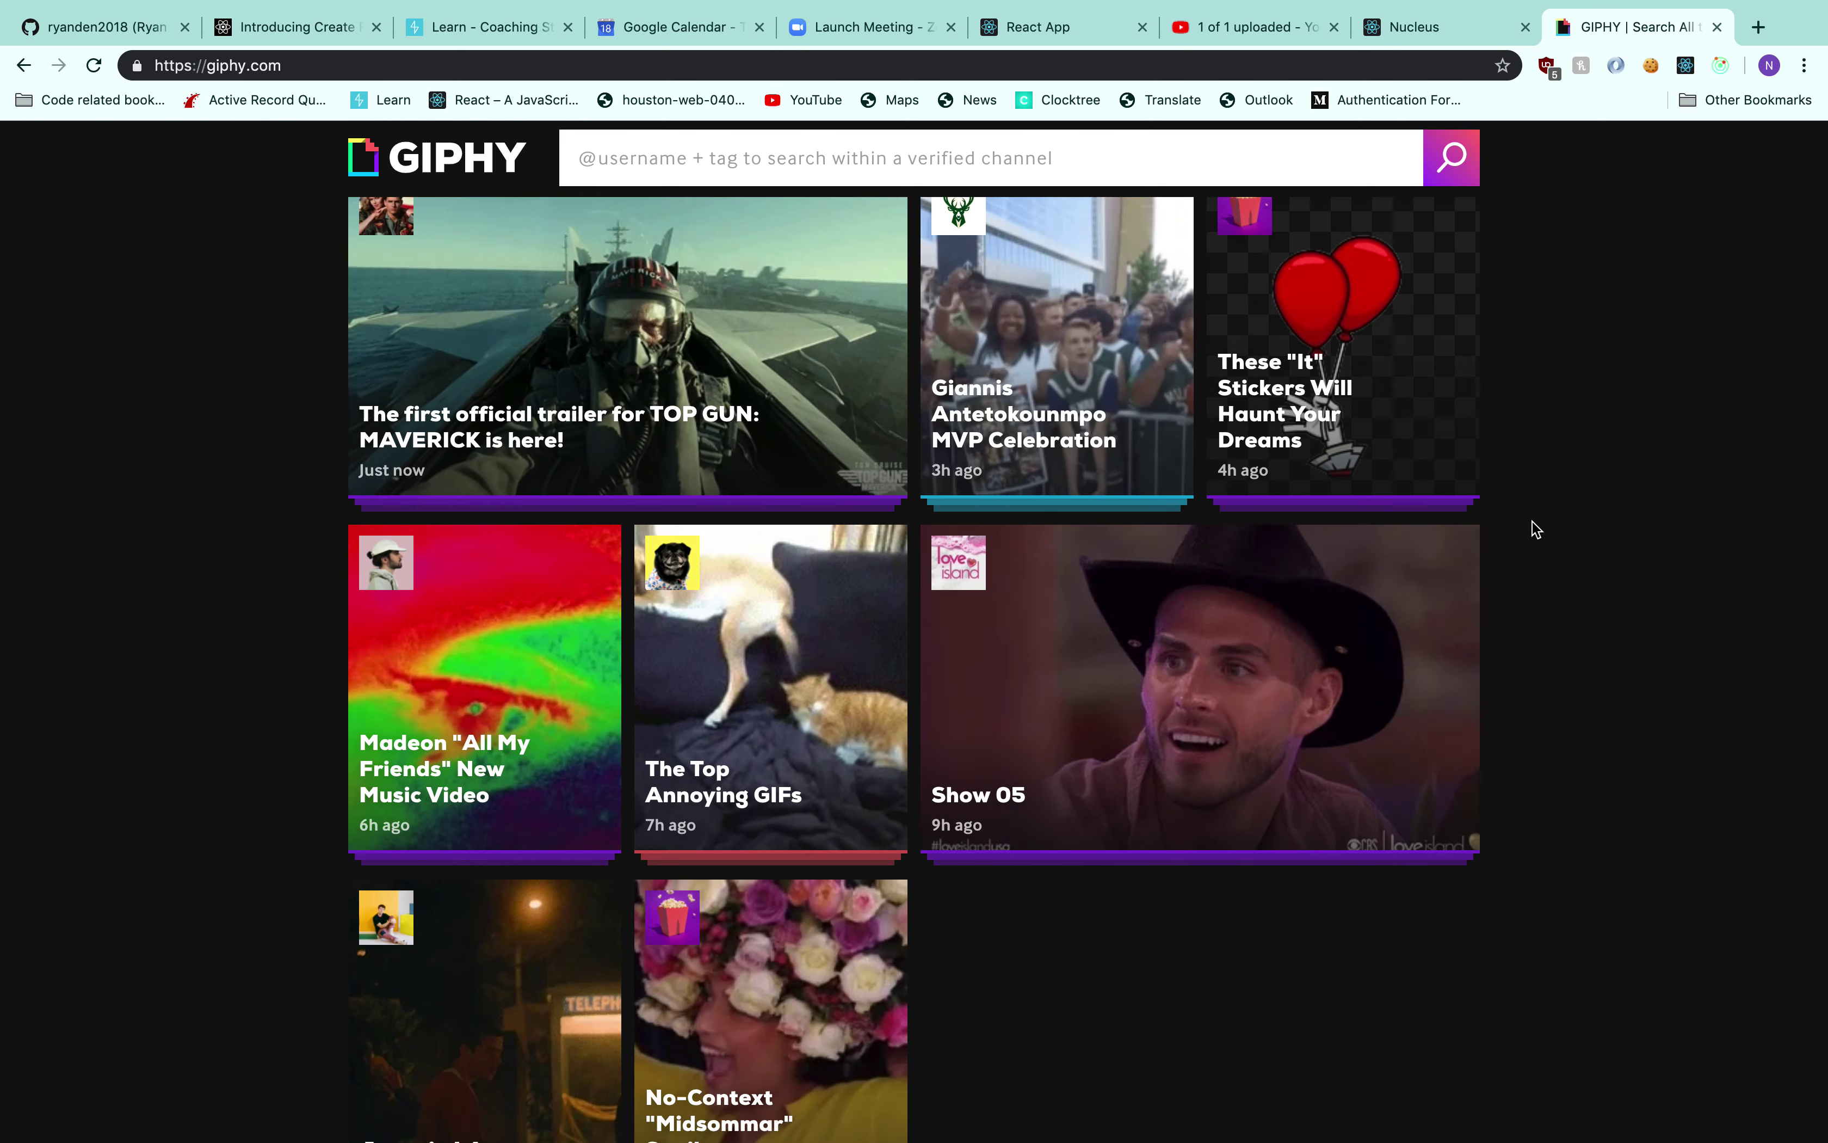
{"action": "scroll", "coordinate": [1533, 521], "scroll_direction": "up", "scroll_amount": 10}
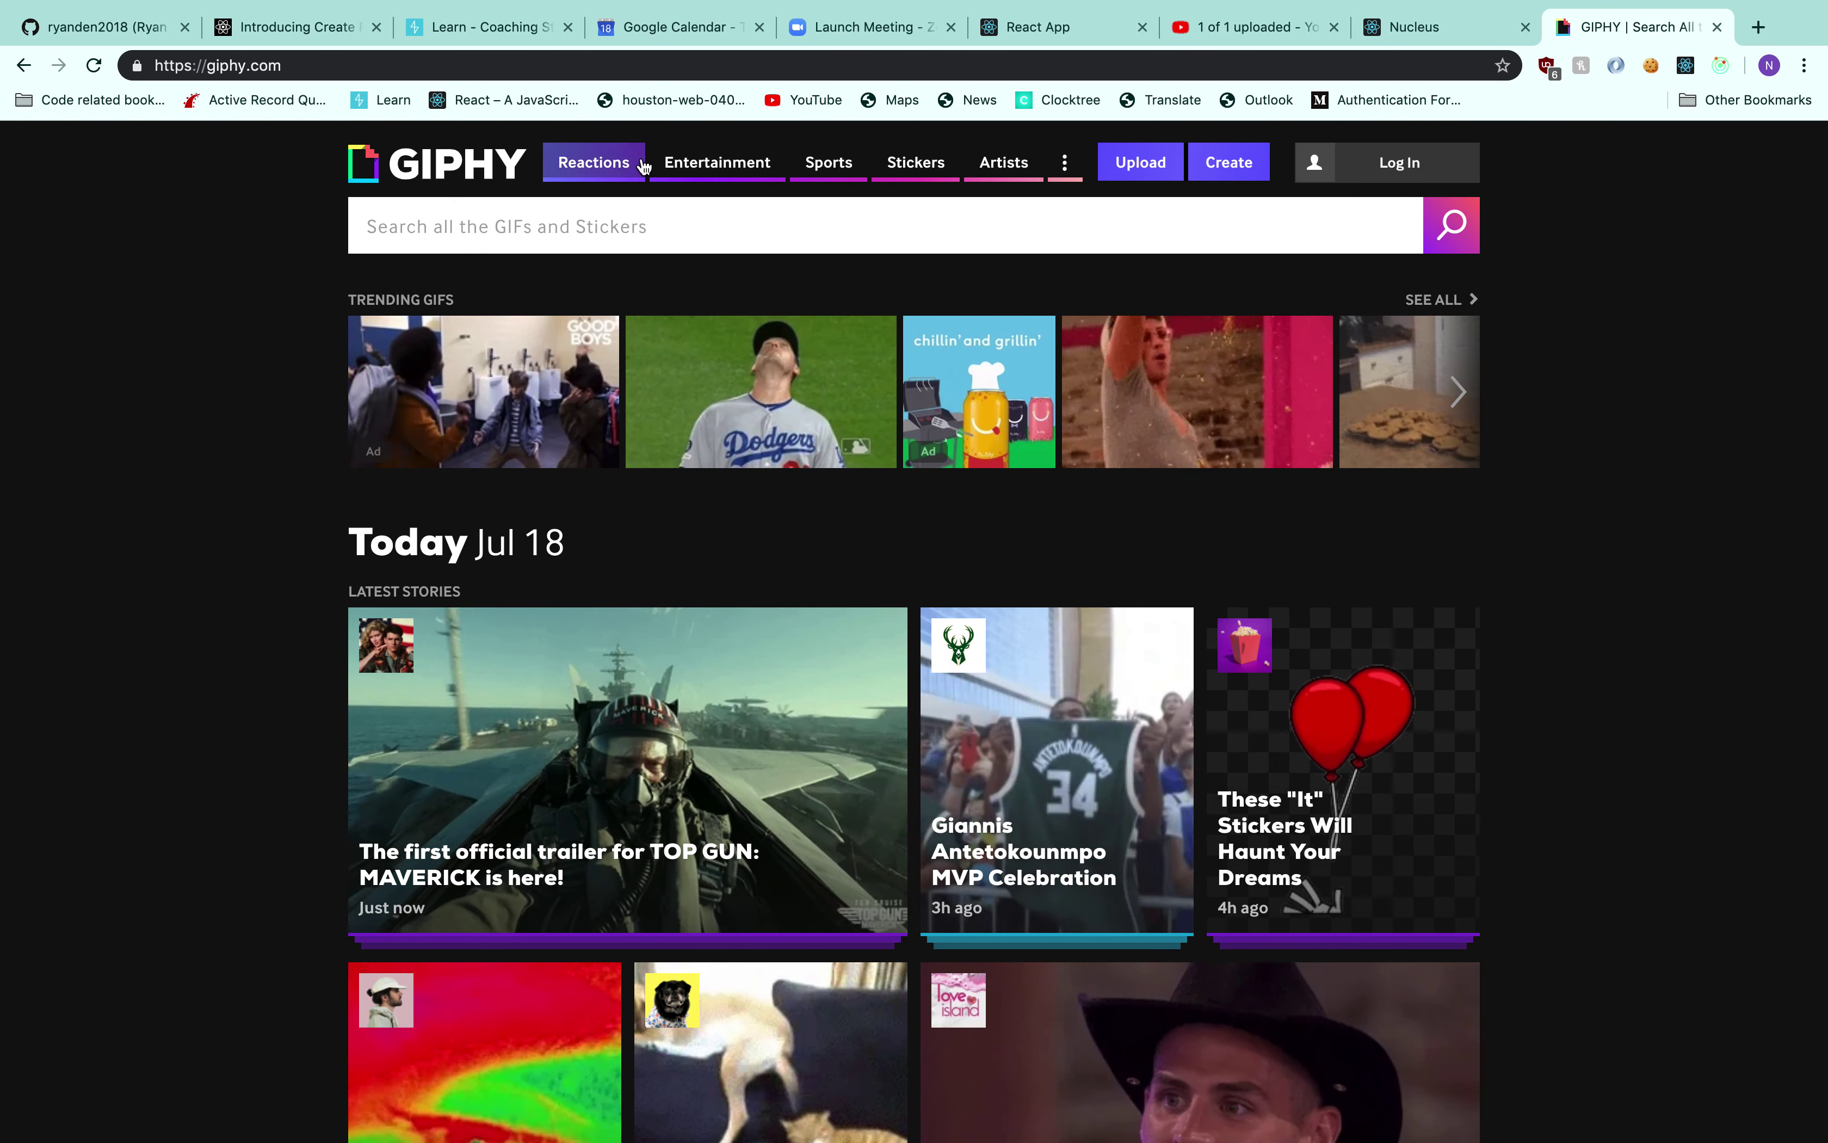
Copy the direct GIF link of the High Five Danny McBride reaction GIF
{"action": "left_click", "coordinate": [604, 164]}
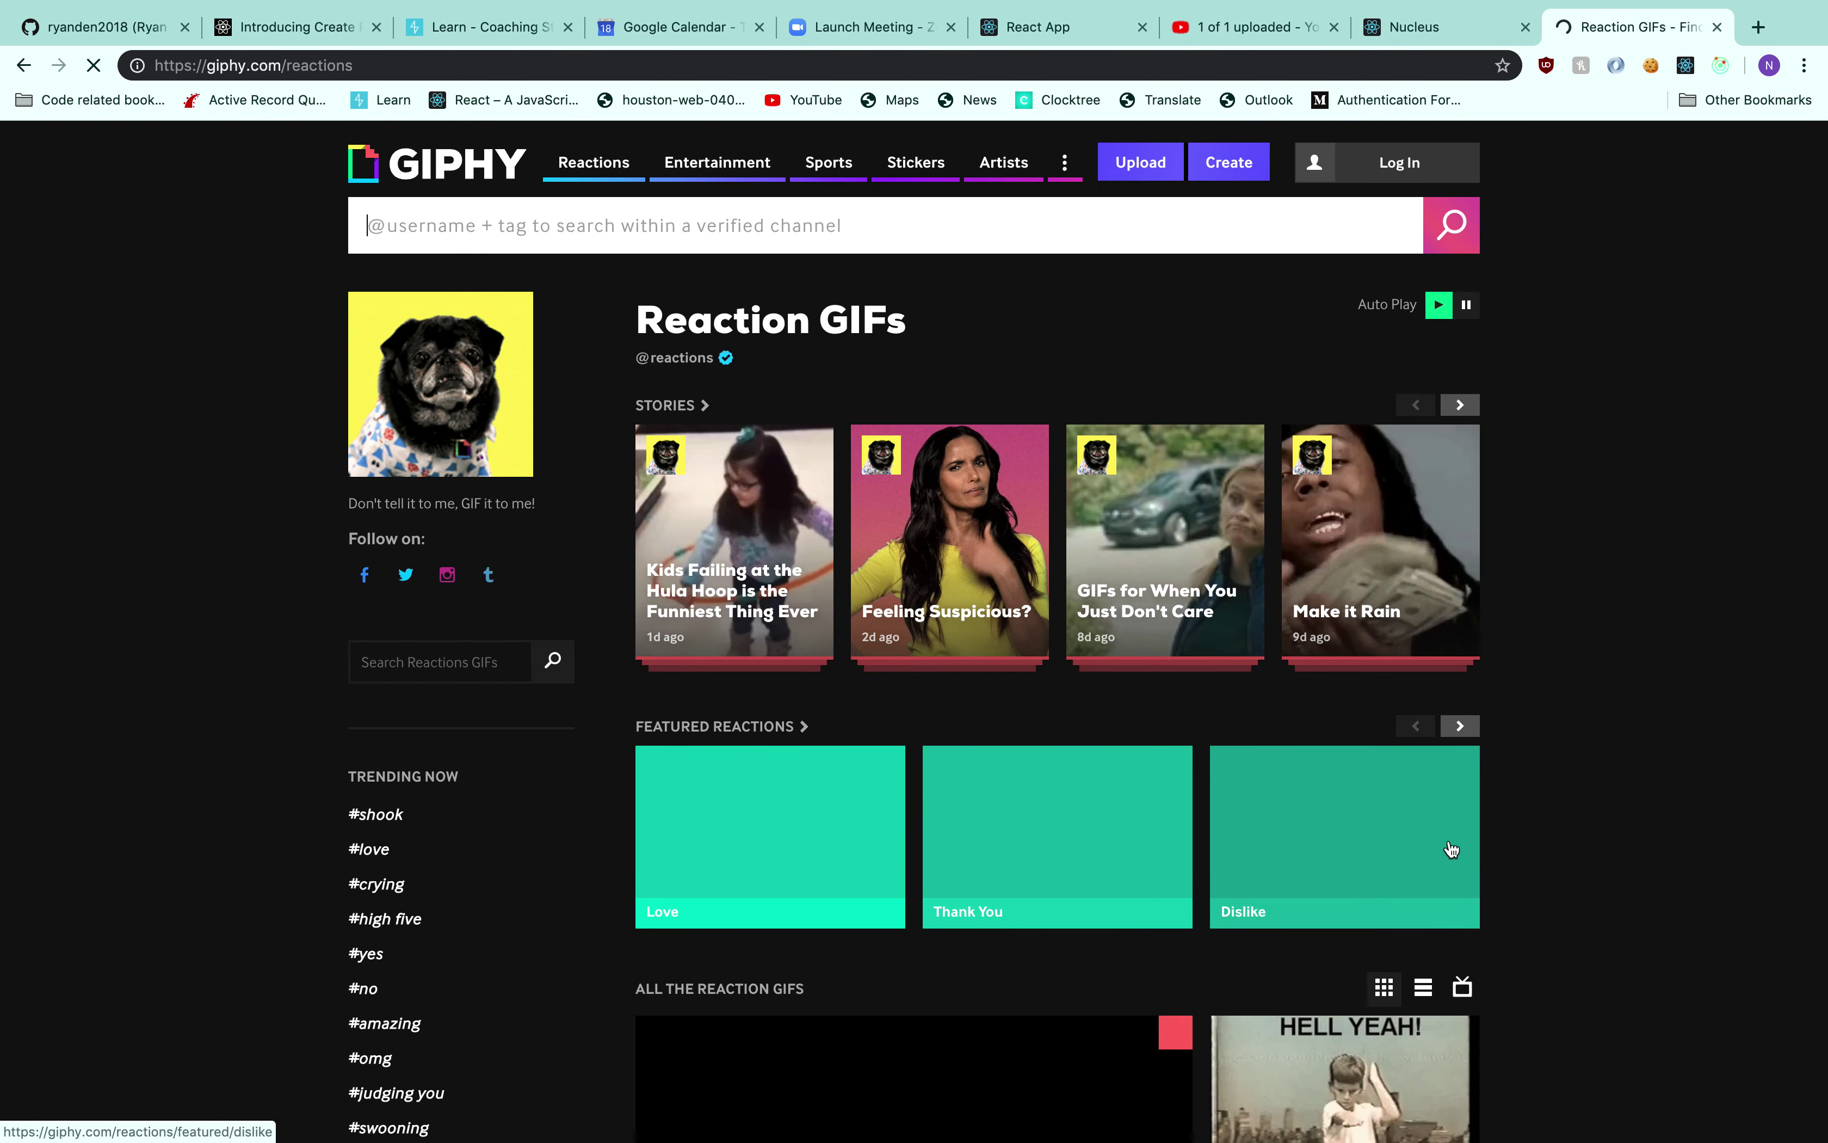
{"action": "scroll", "coordinate": [1435, 831], "scroll_direction": "down", "scroll_amount": 6}
{"action": "scroll", "coordinate": [1541, 703], "scroll_direction": "down", "scroll_amount": 6}
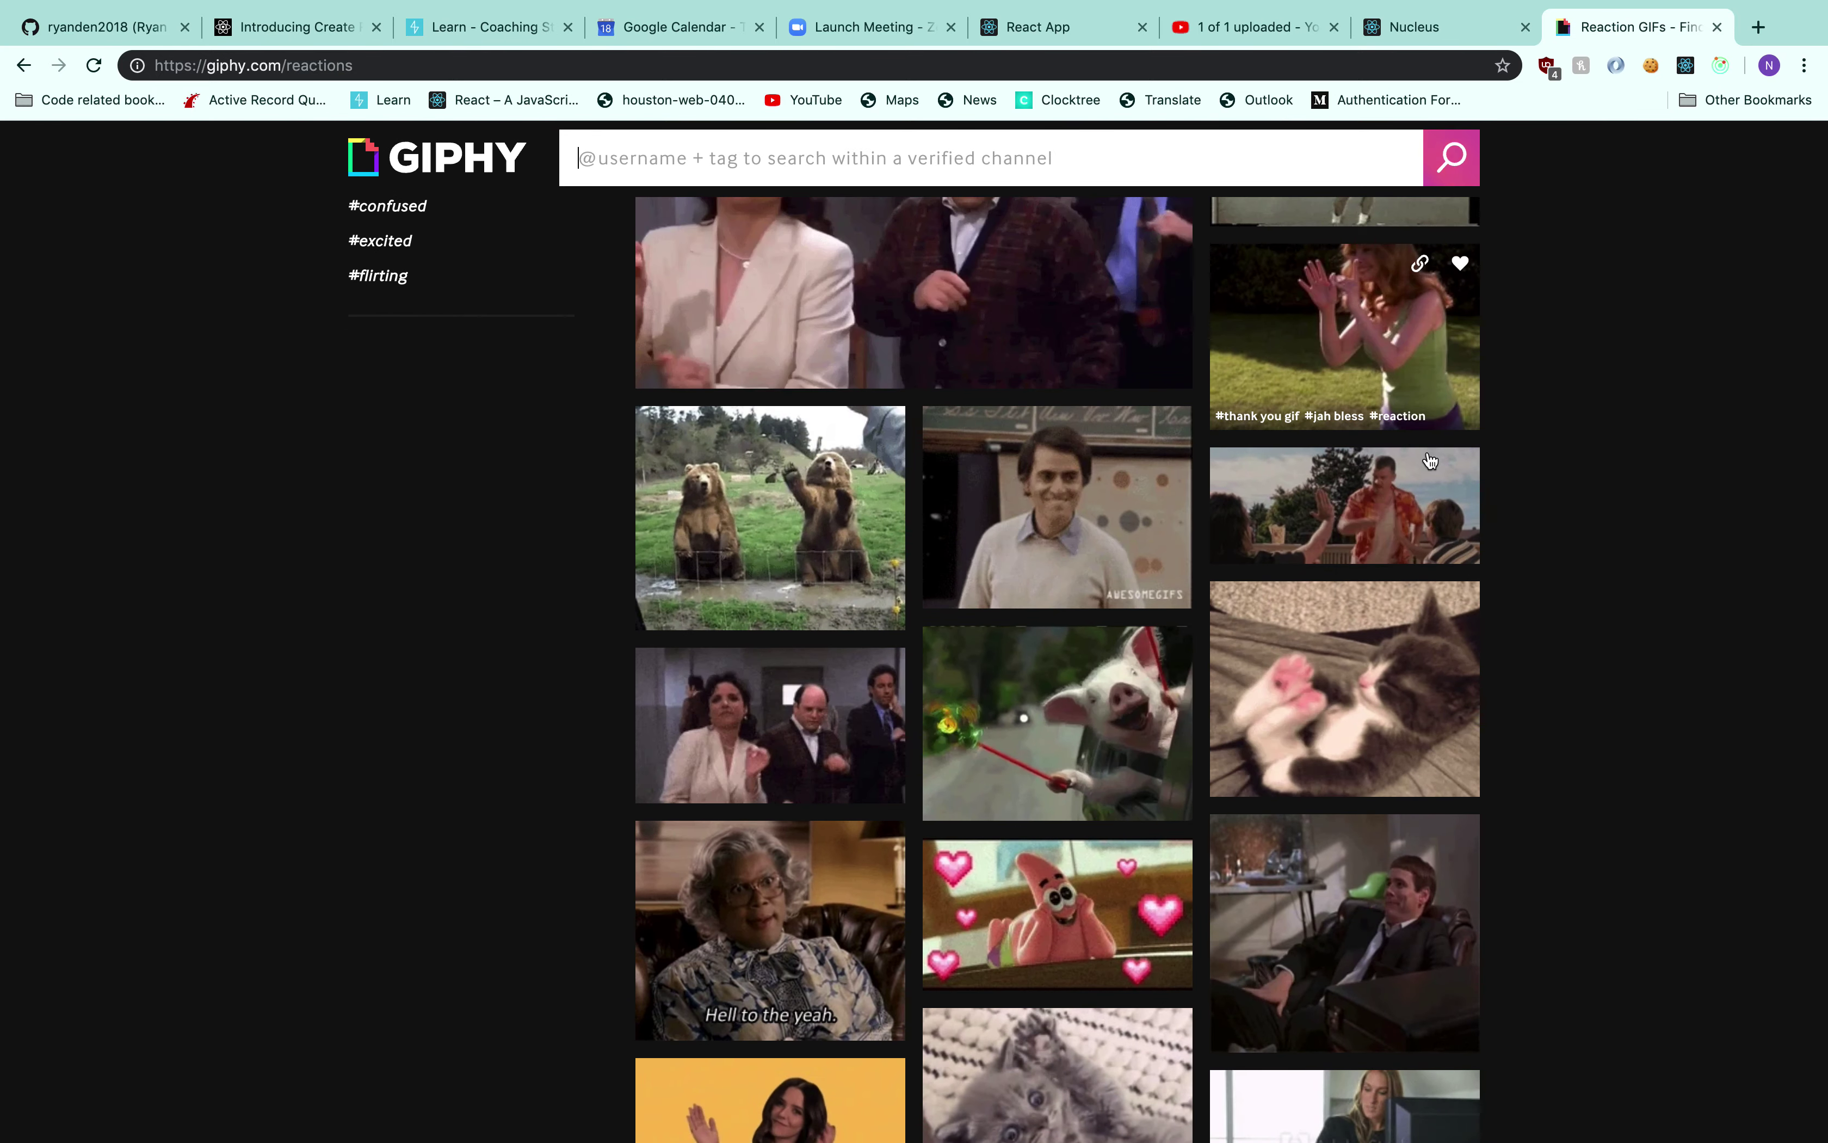
{"action": "left_click", "coordinate": [1423, 506]}
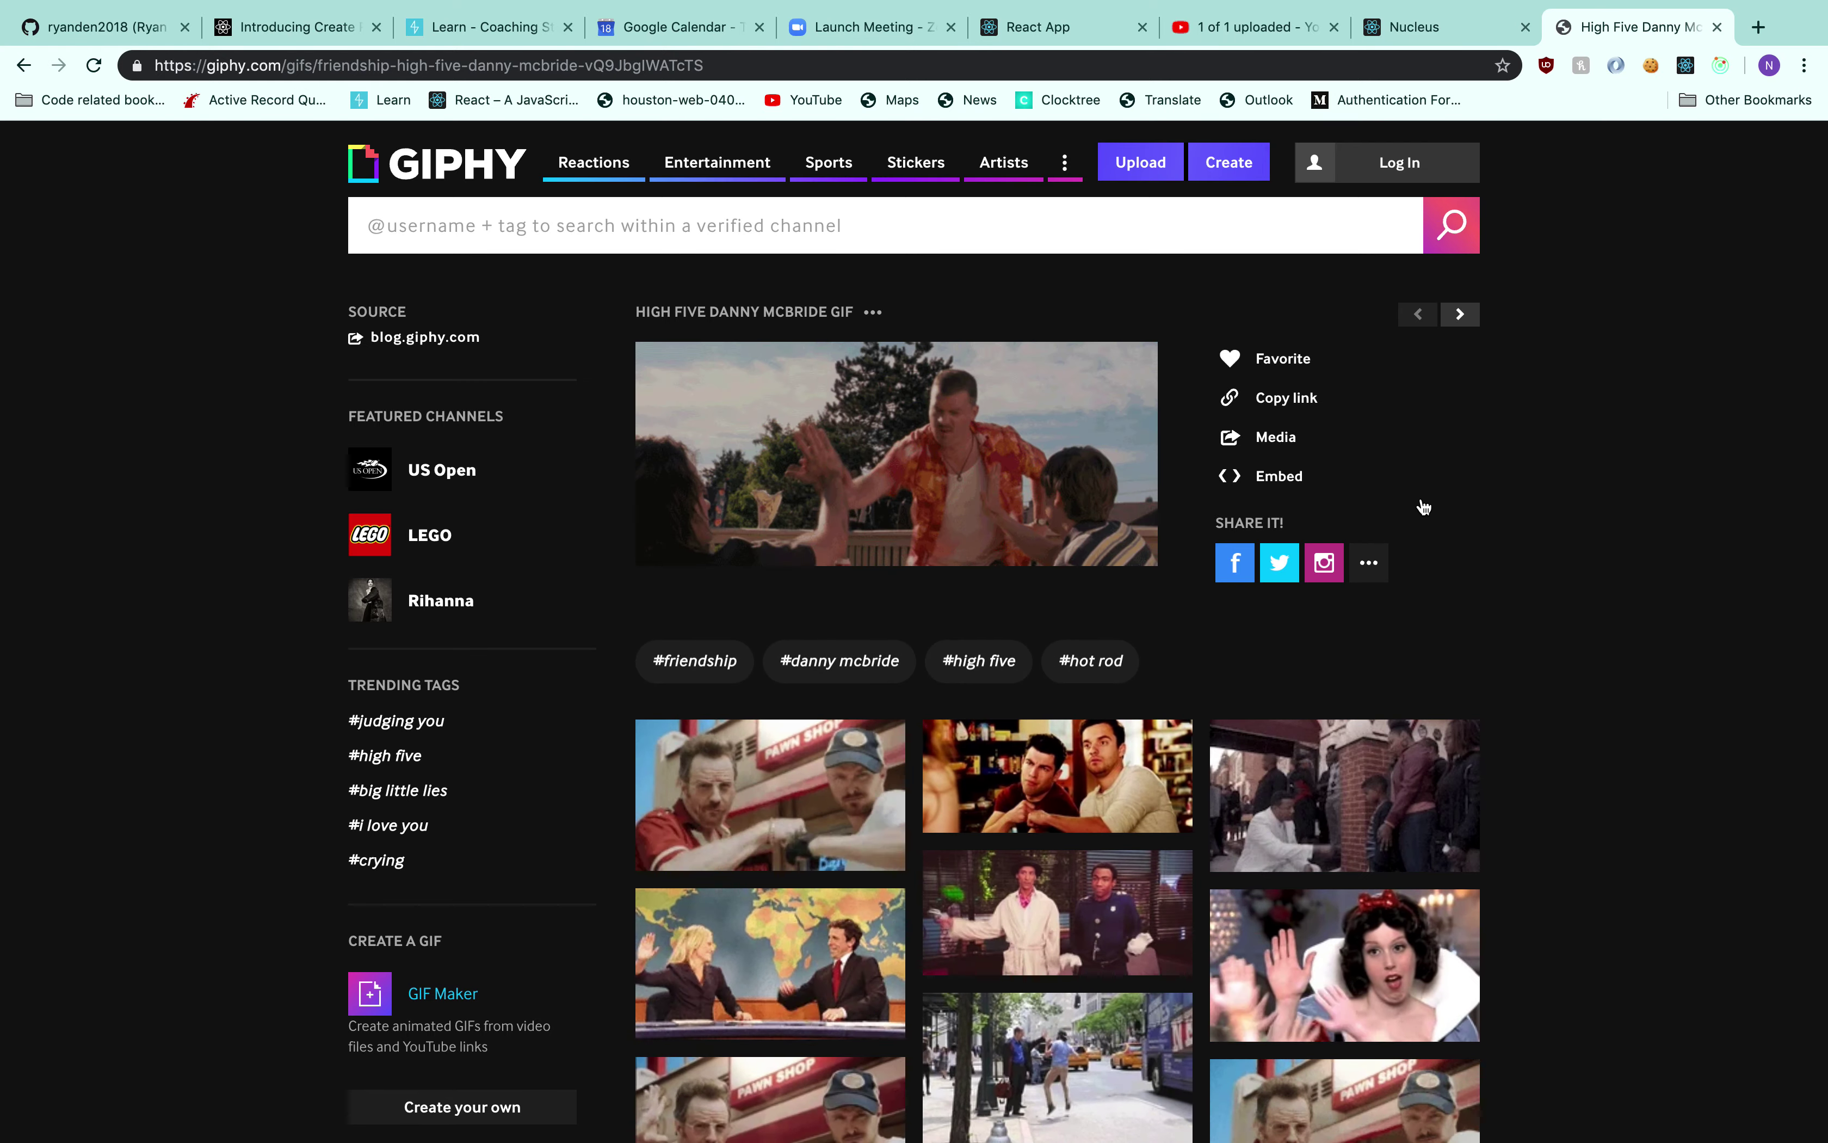
{"action": "left_click", "coordinate": [1301, 412]}
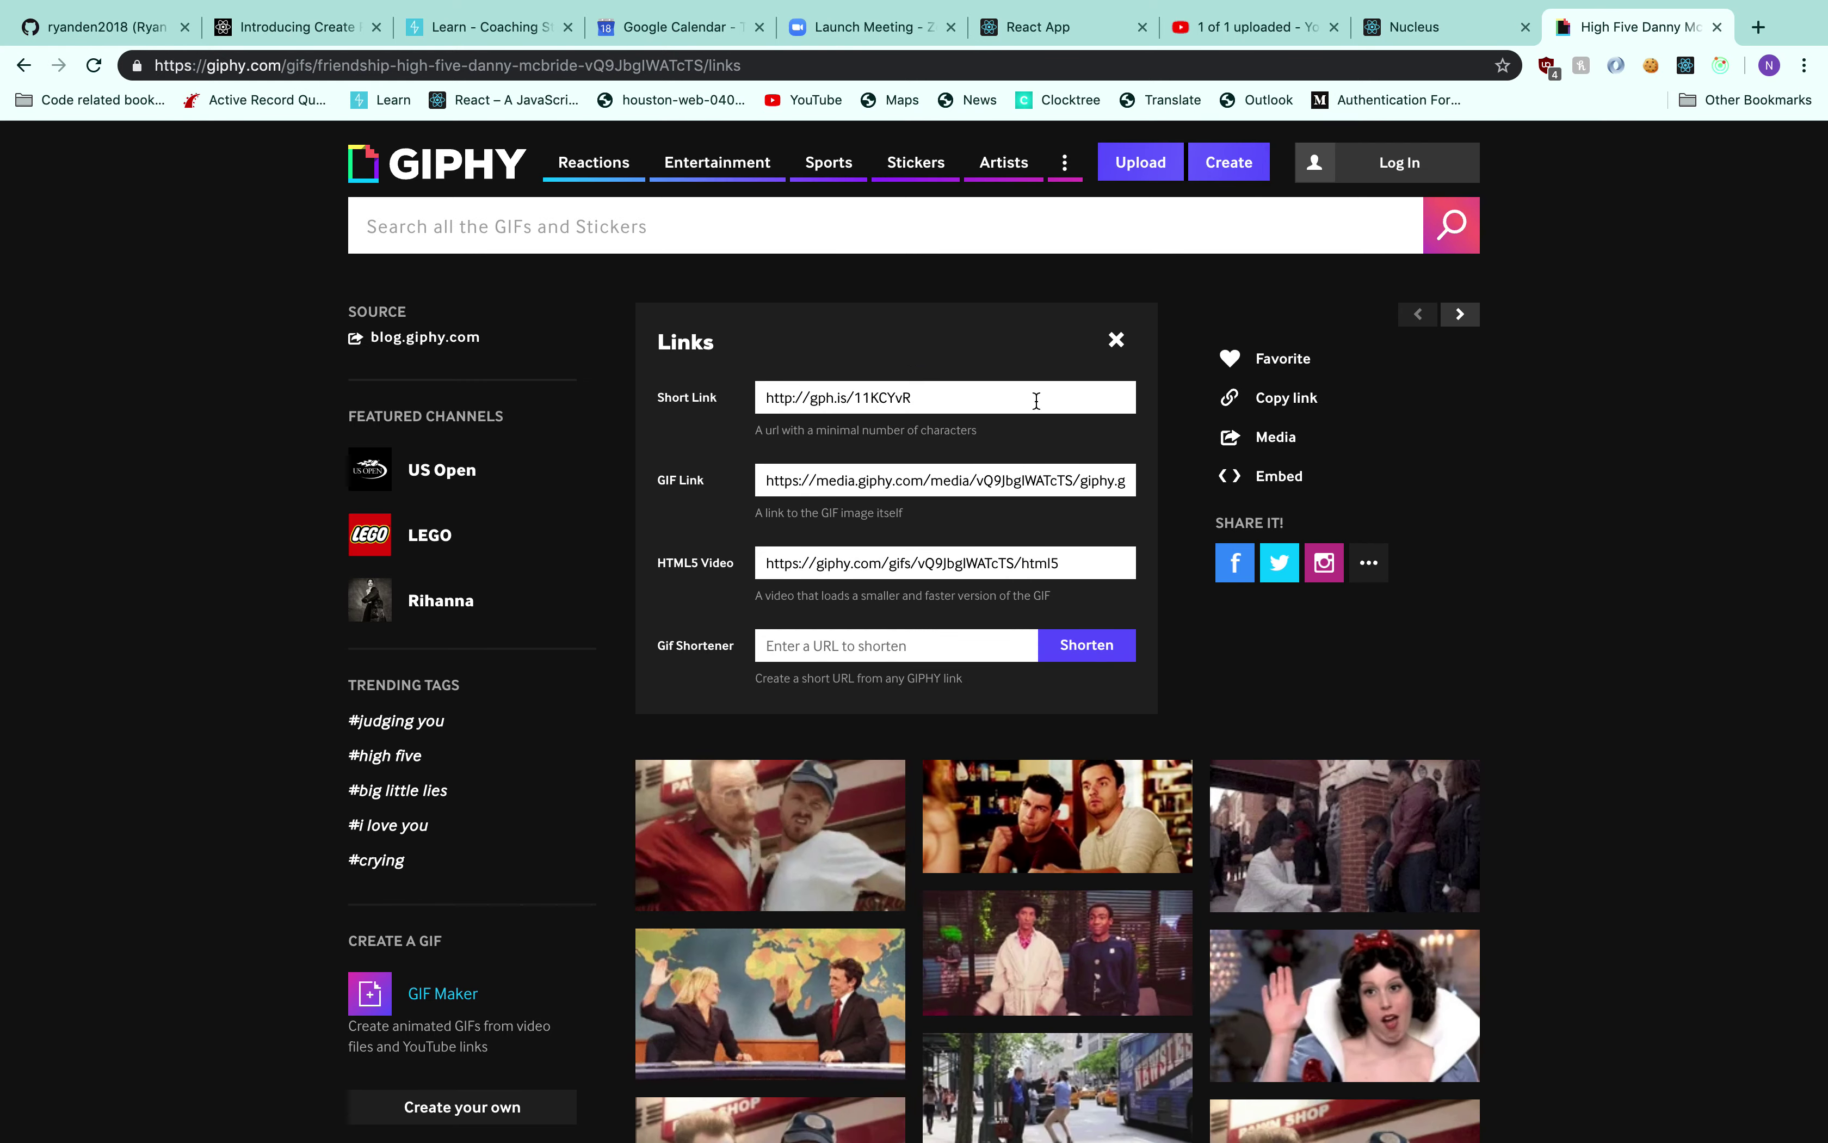
{"action": "left_click", "coordinate": [973, 484]}
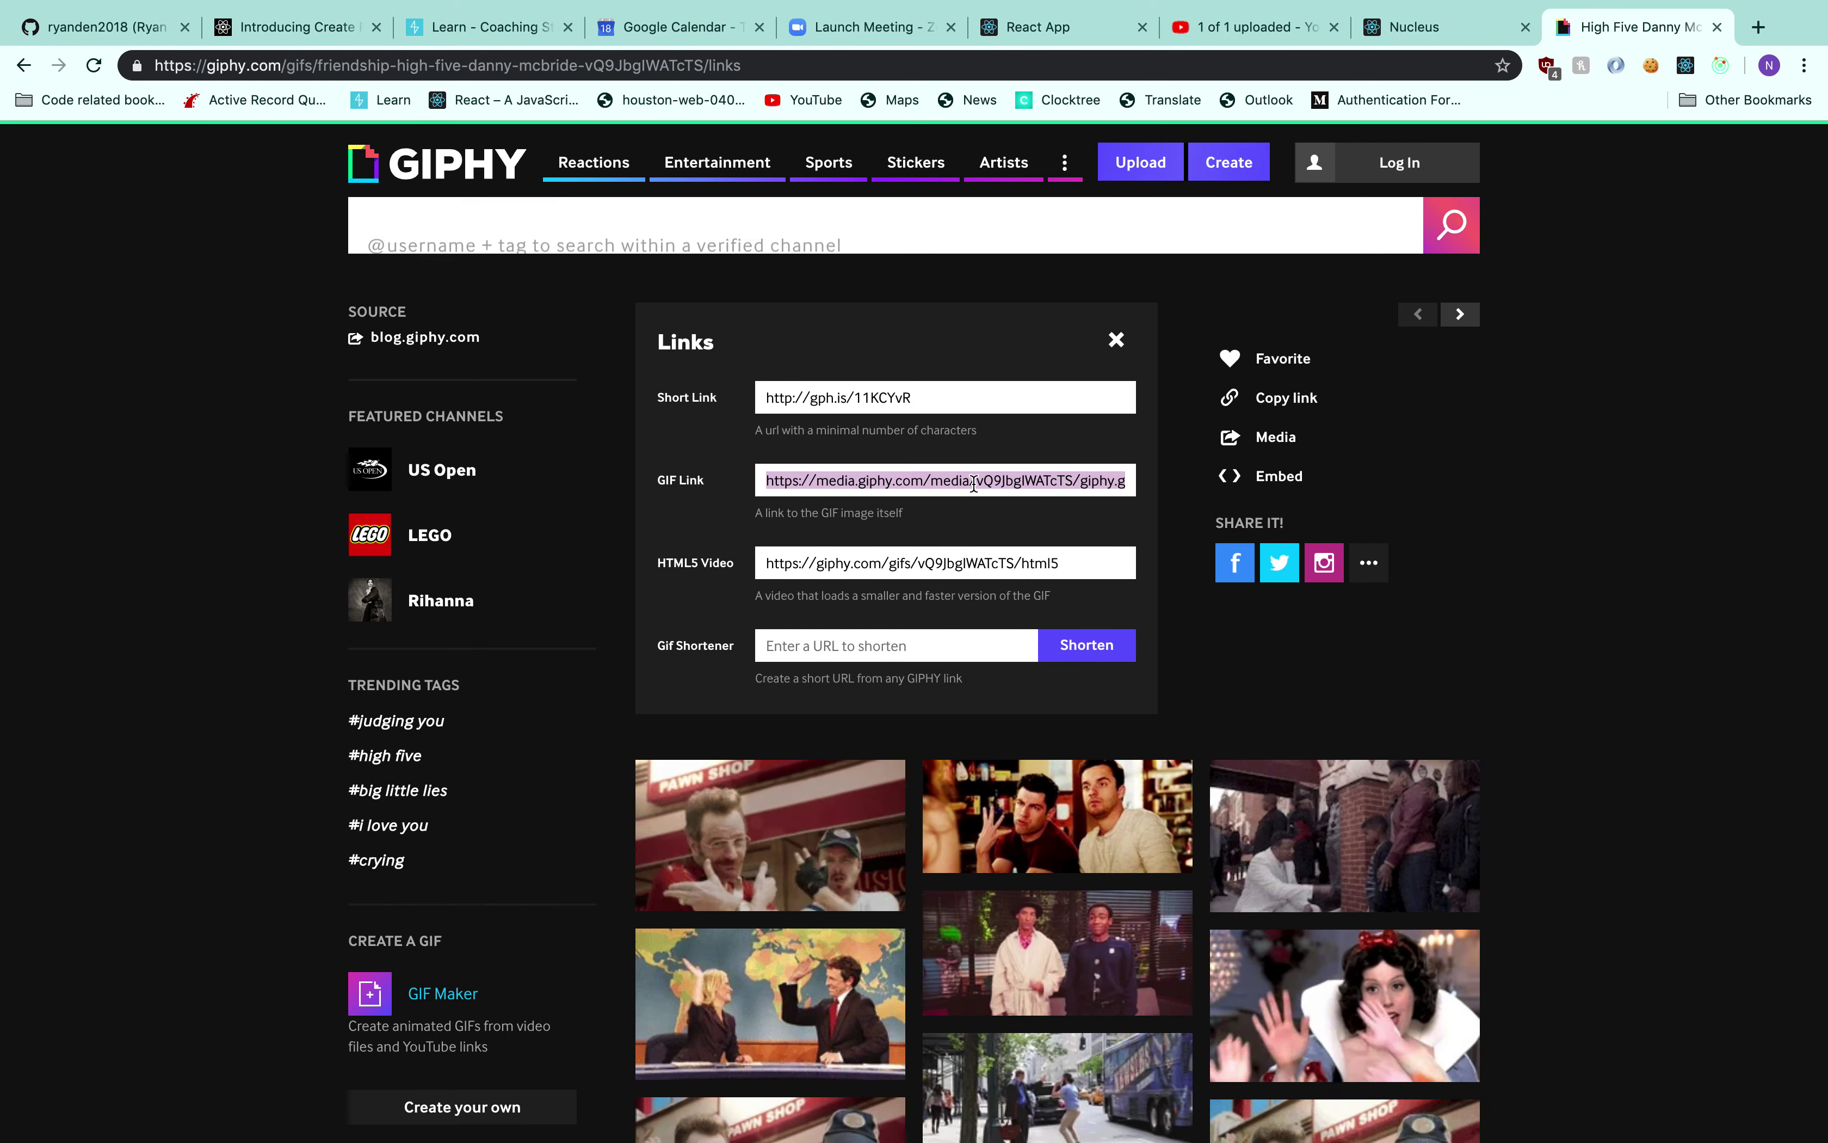
{"action": "left_click", "coordinate": [1392, 31]}
Publish the post with the pasted GIF link as image, body 'haha yes', in the Seaborgium group
{"action": "left_click", "coordinate": [209, 405]}
{"action": "key", "text": "ctrl+v"}
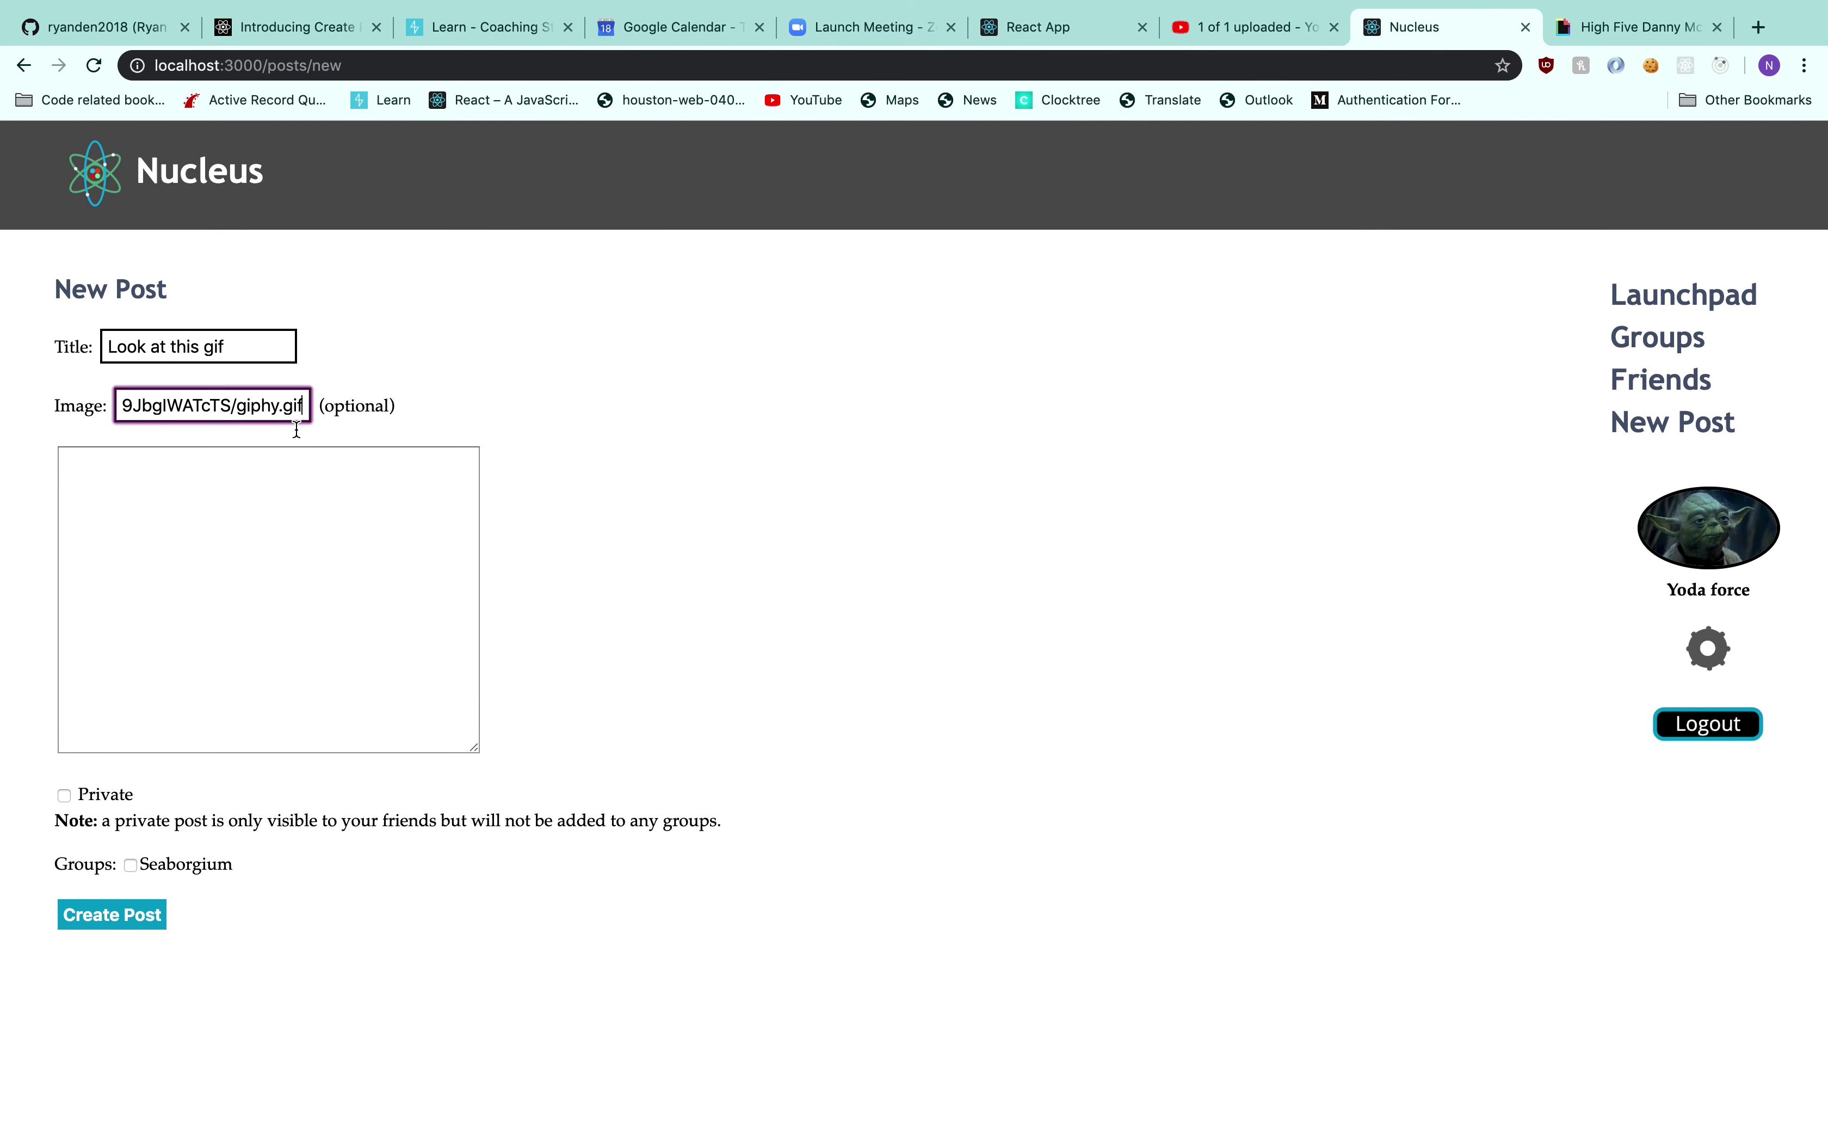
{"action": "left_click", "coordinate": [448, 530]}
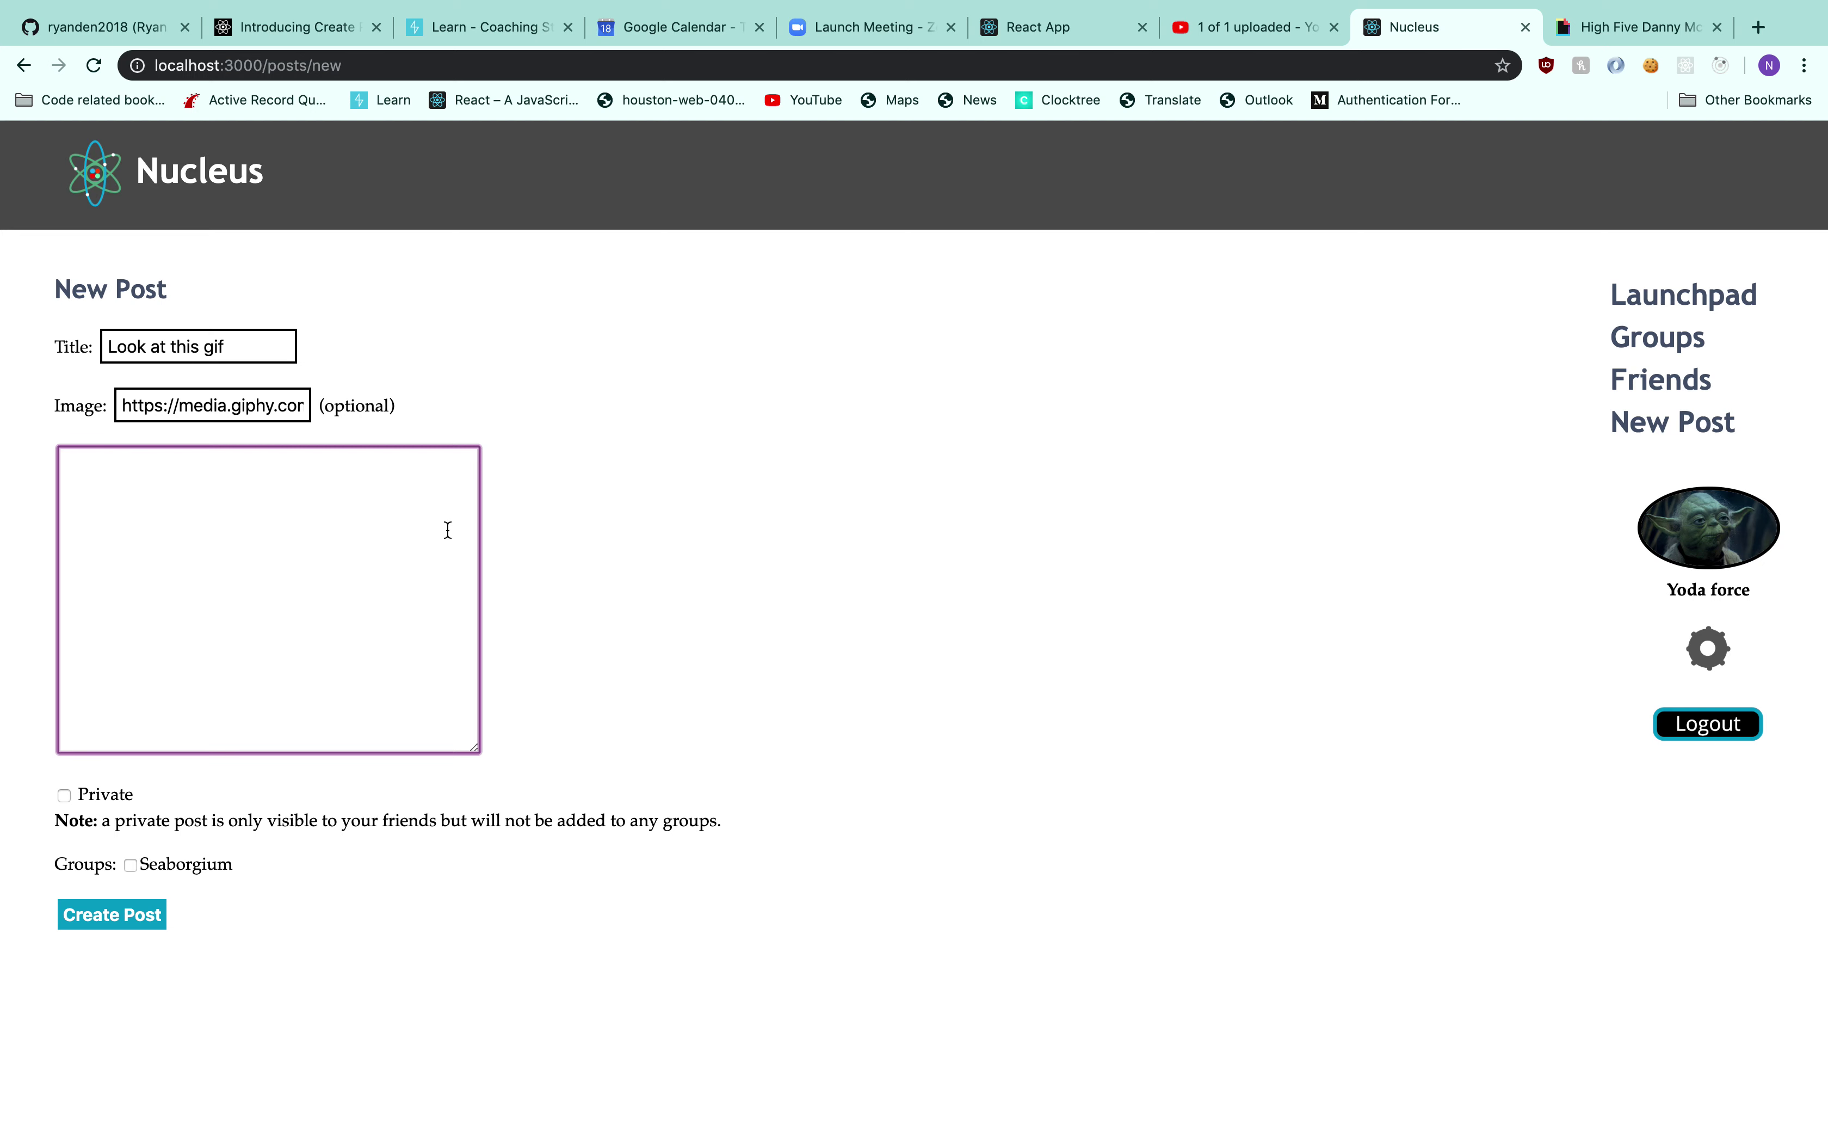
{"action": "left_click", "coordinate": [245, 874]}
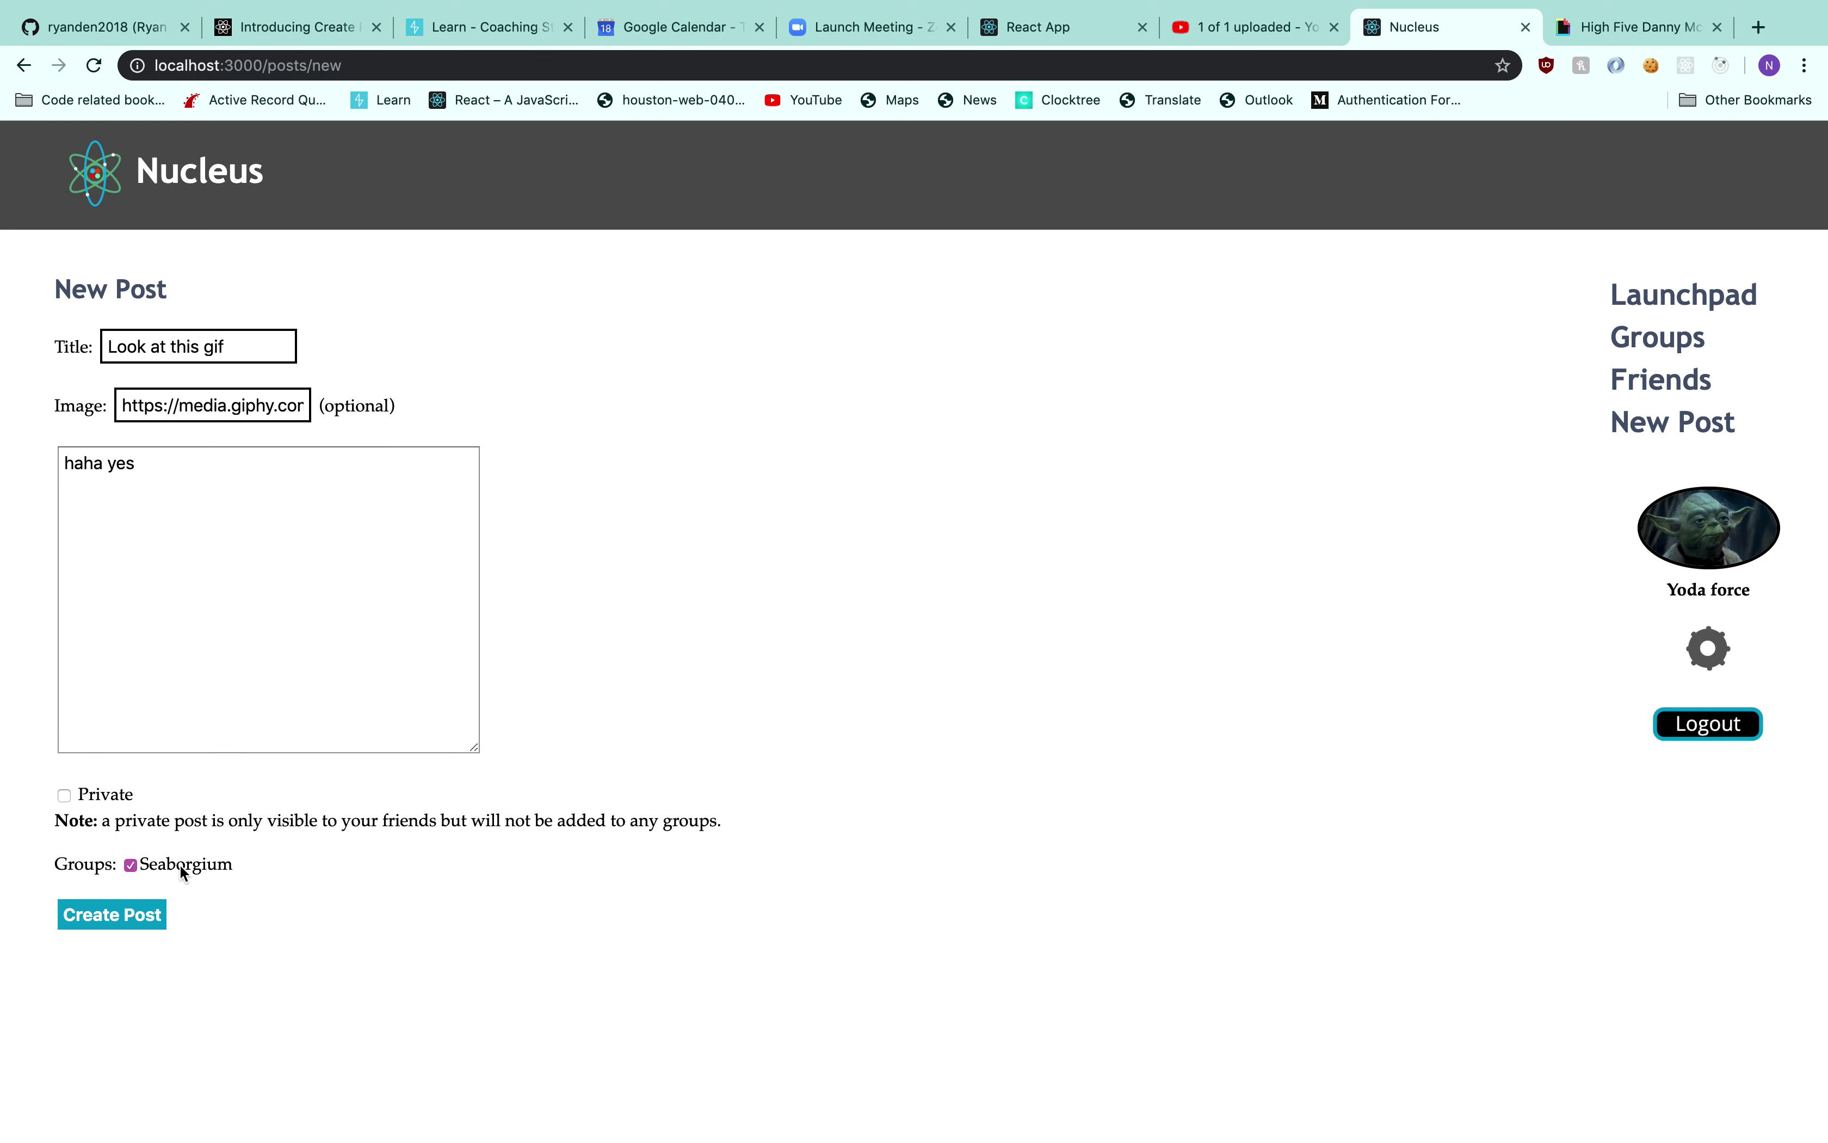
{"action": "left_click", "coordinate": [131, 919]}
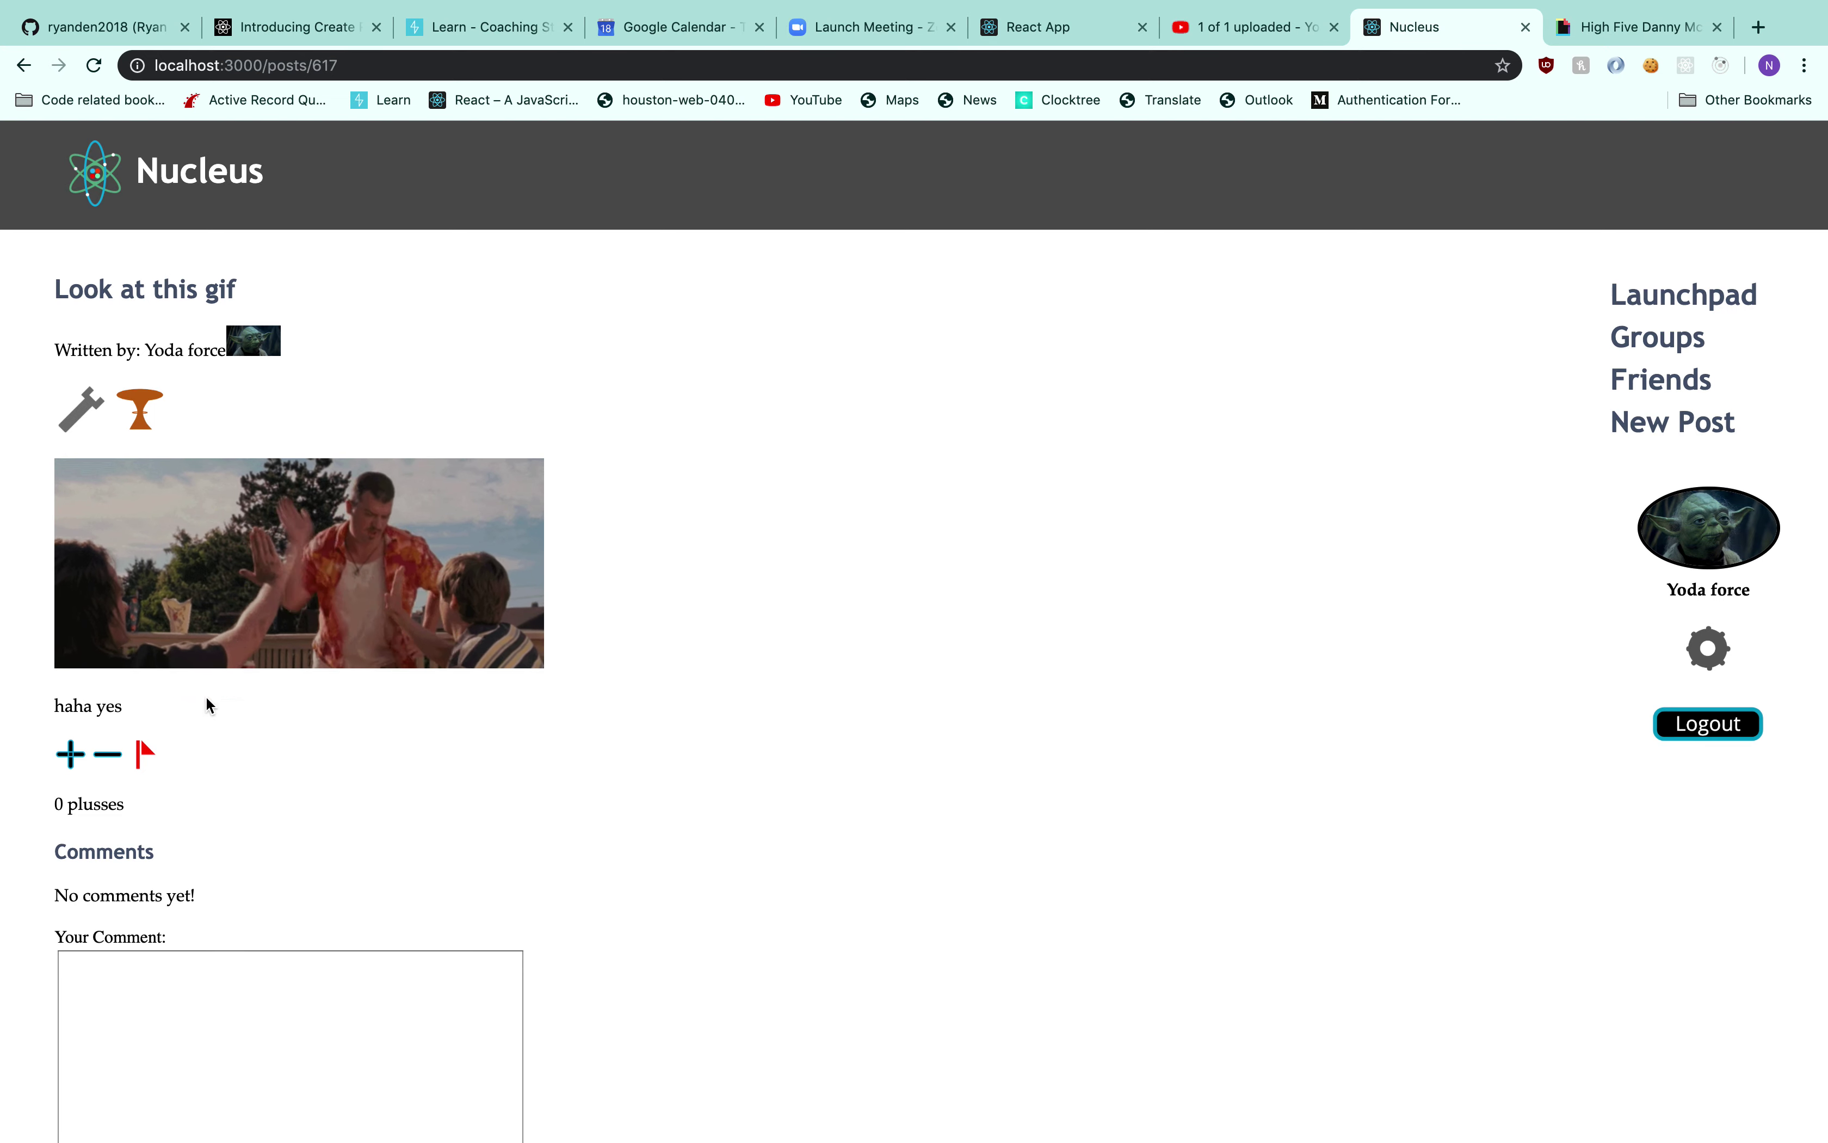
{"action": "left_click", "coordinate": [144, 754]}
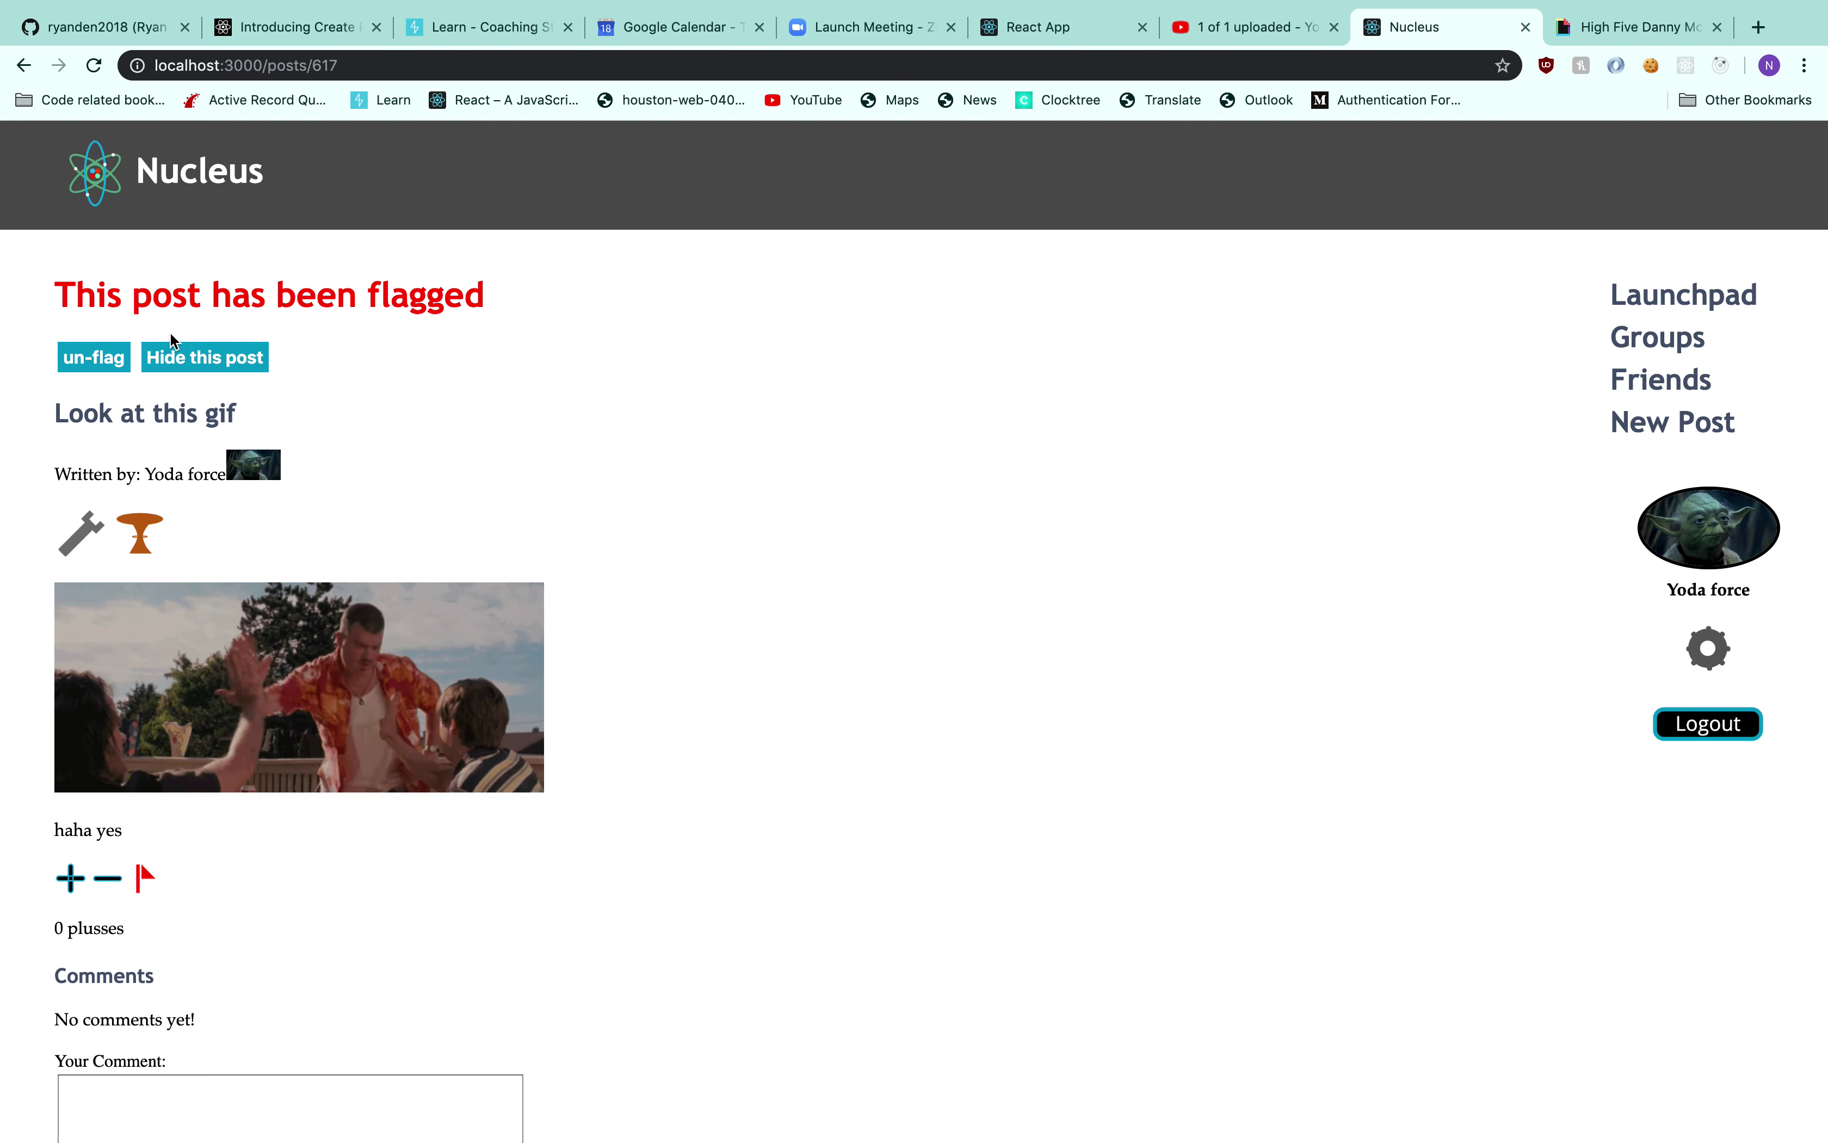
{"action": "left_click", "coordinate": [98, 356]}
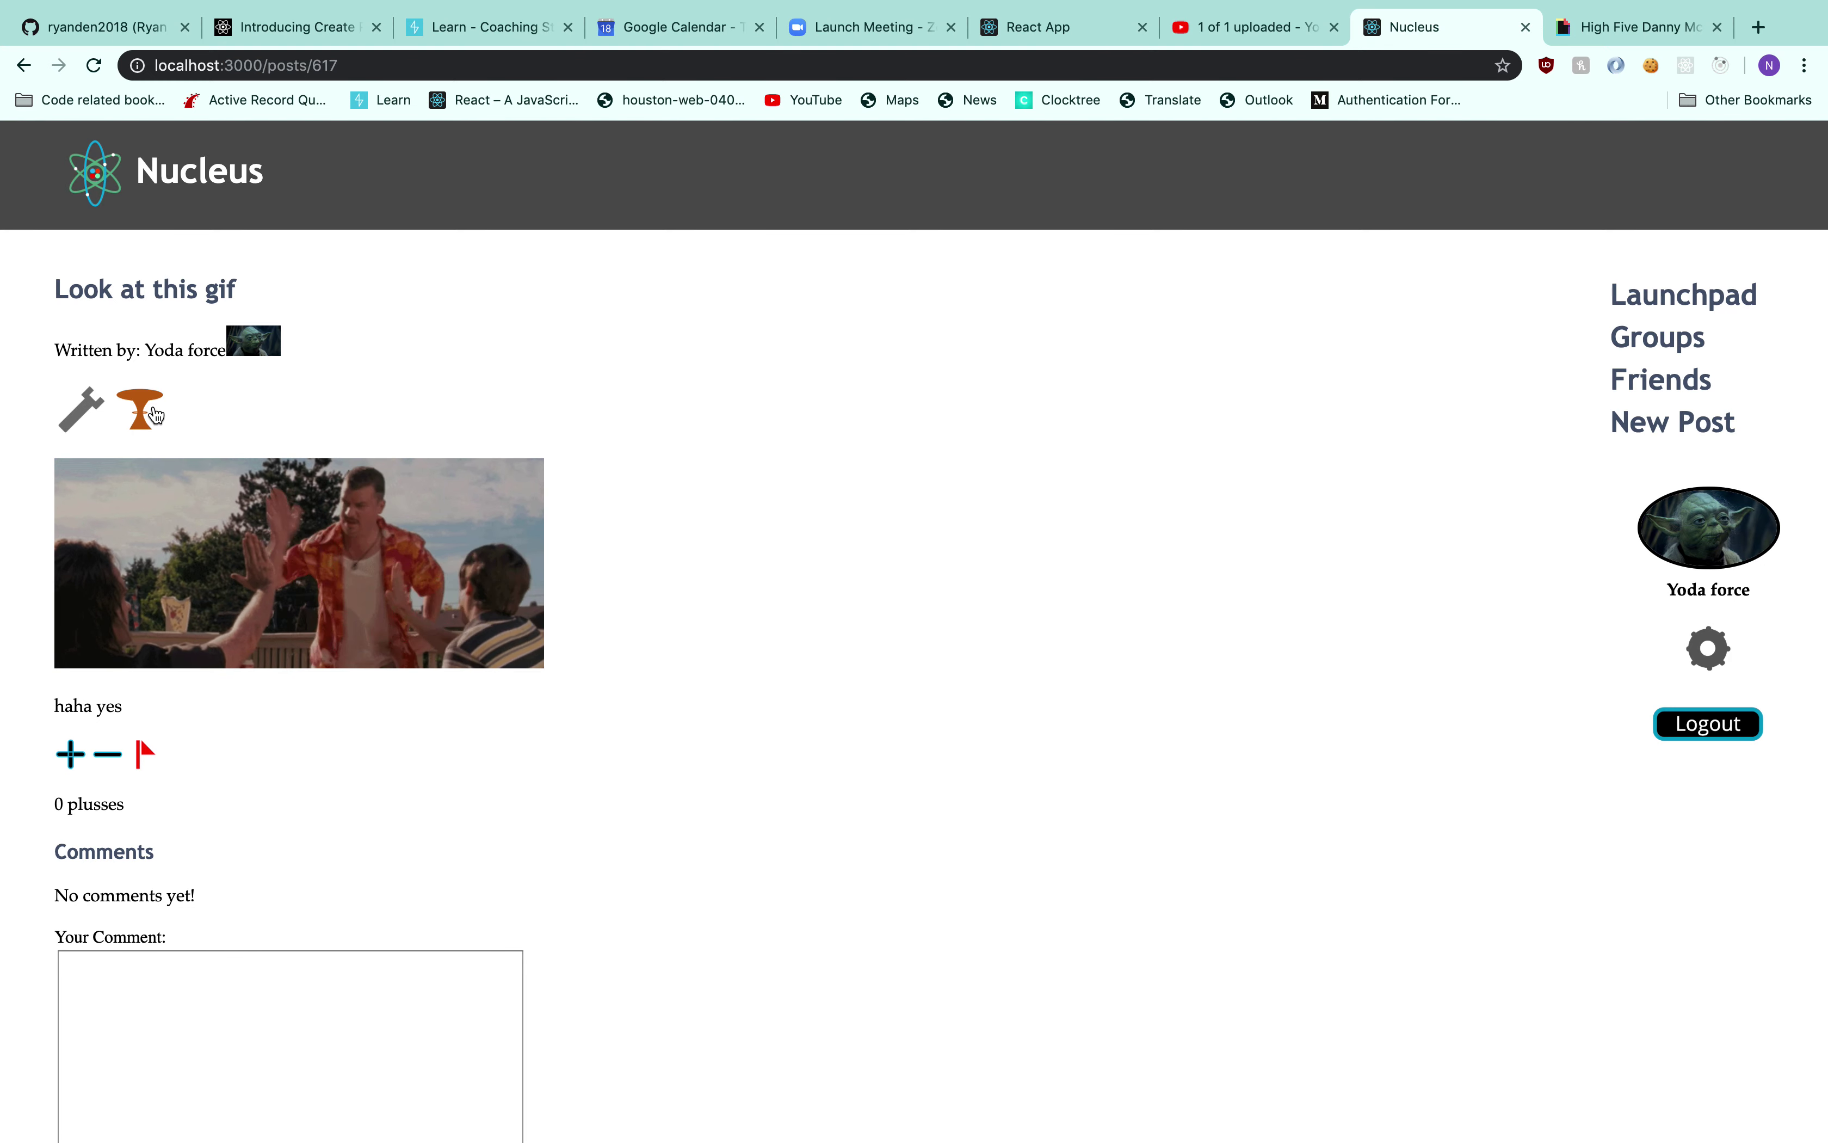
Edit the post body to 'haha yes this is cool' and save the update
{"action": "left_click", "coordinate": [91, 414]}
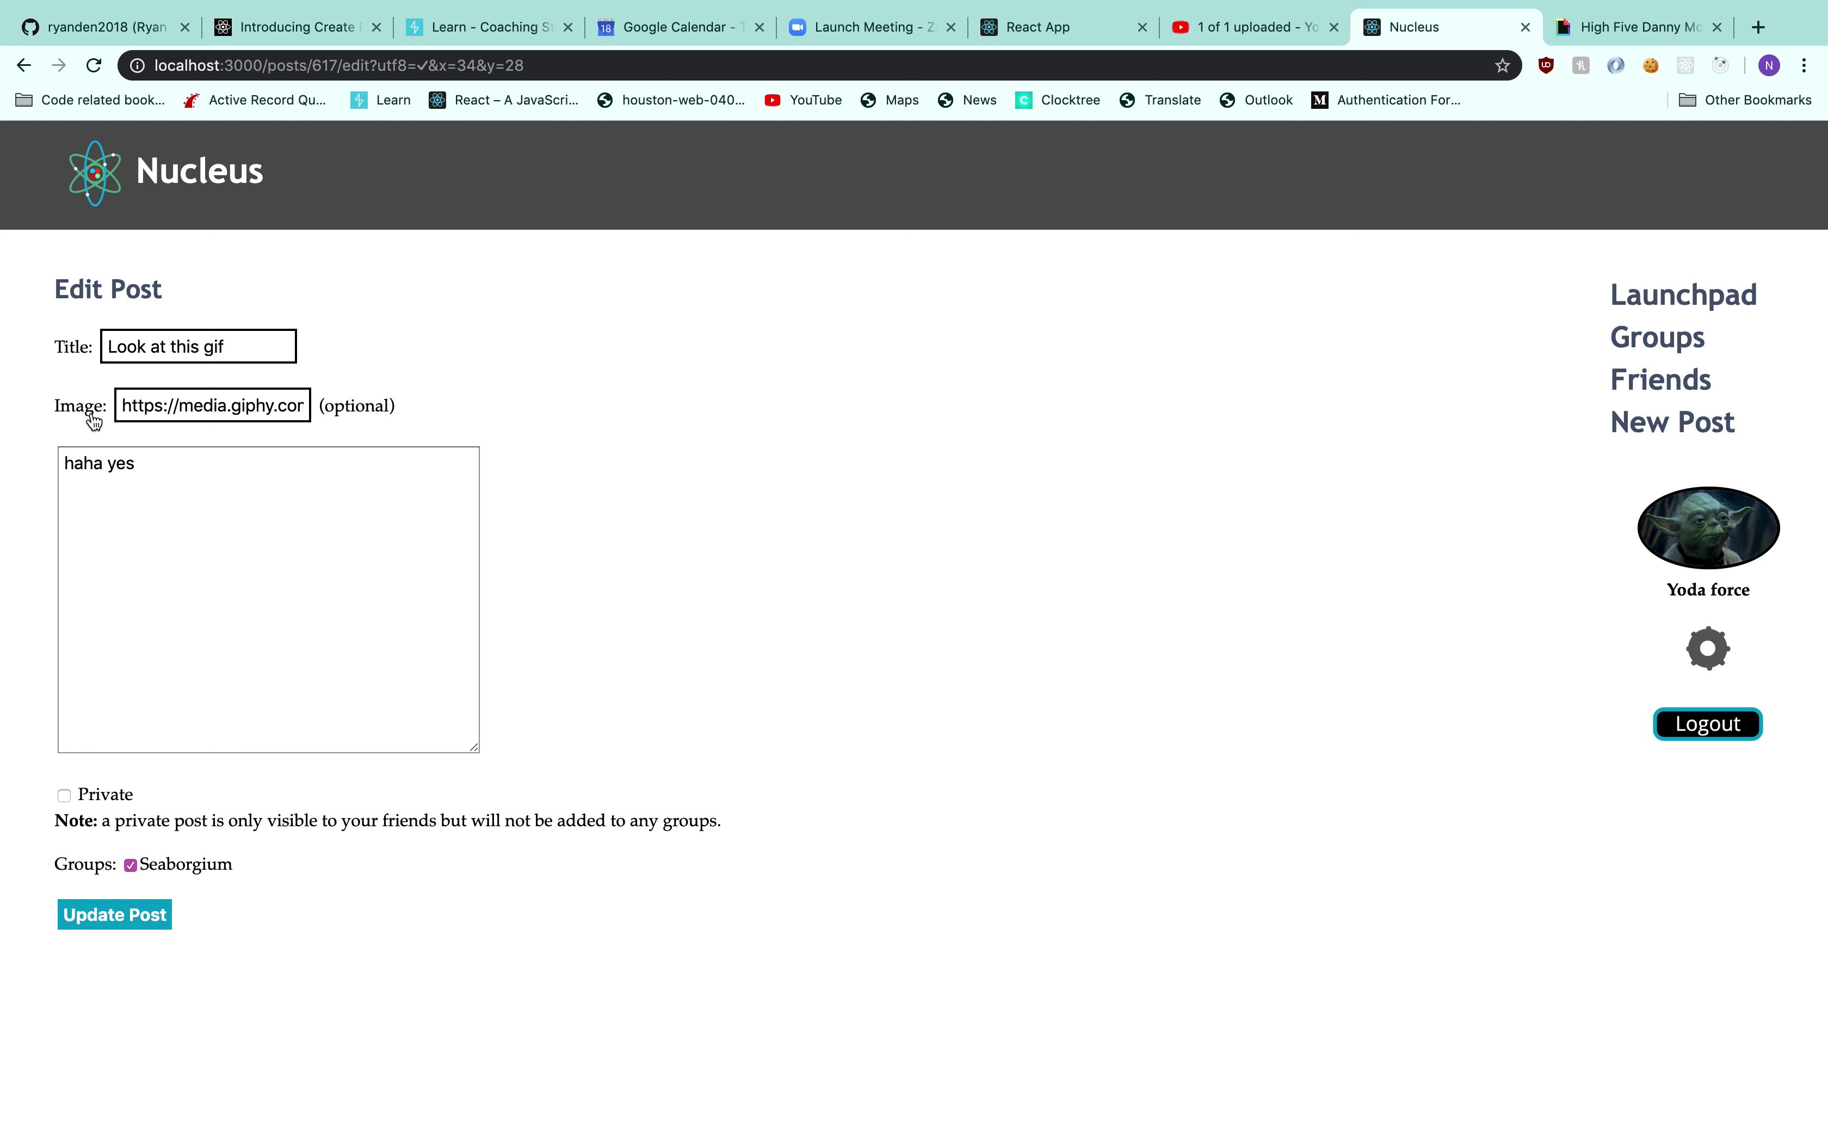
{"action": "left_click", "coordinate": [360, 463]}
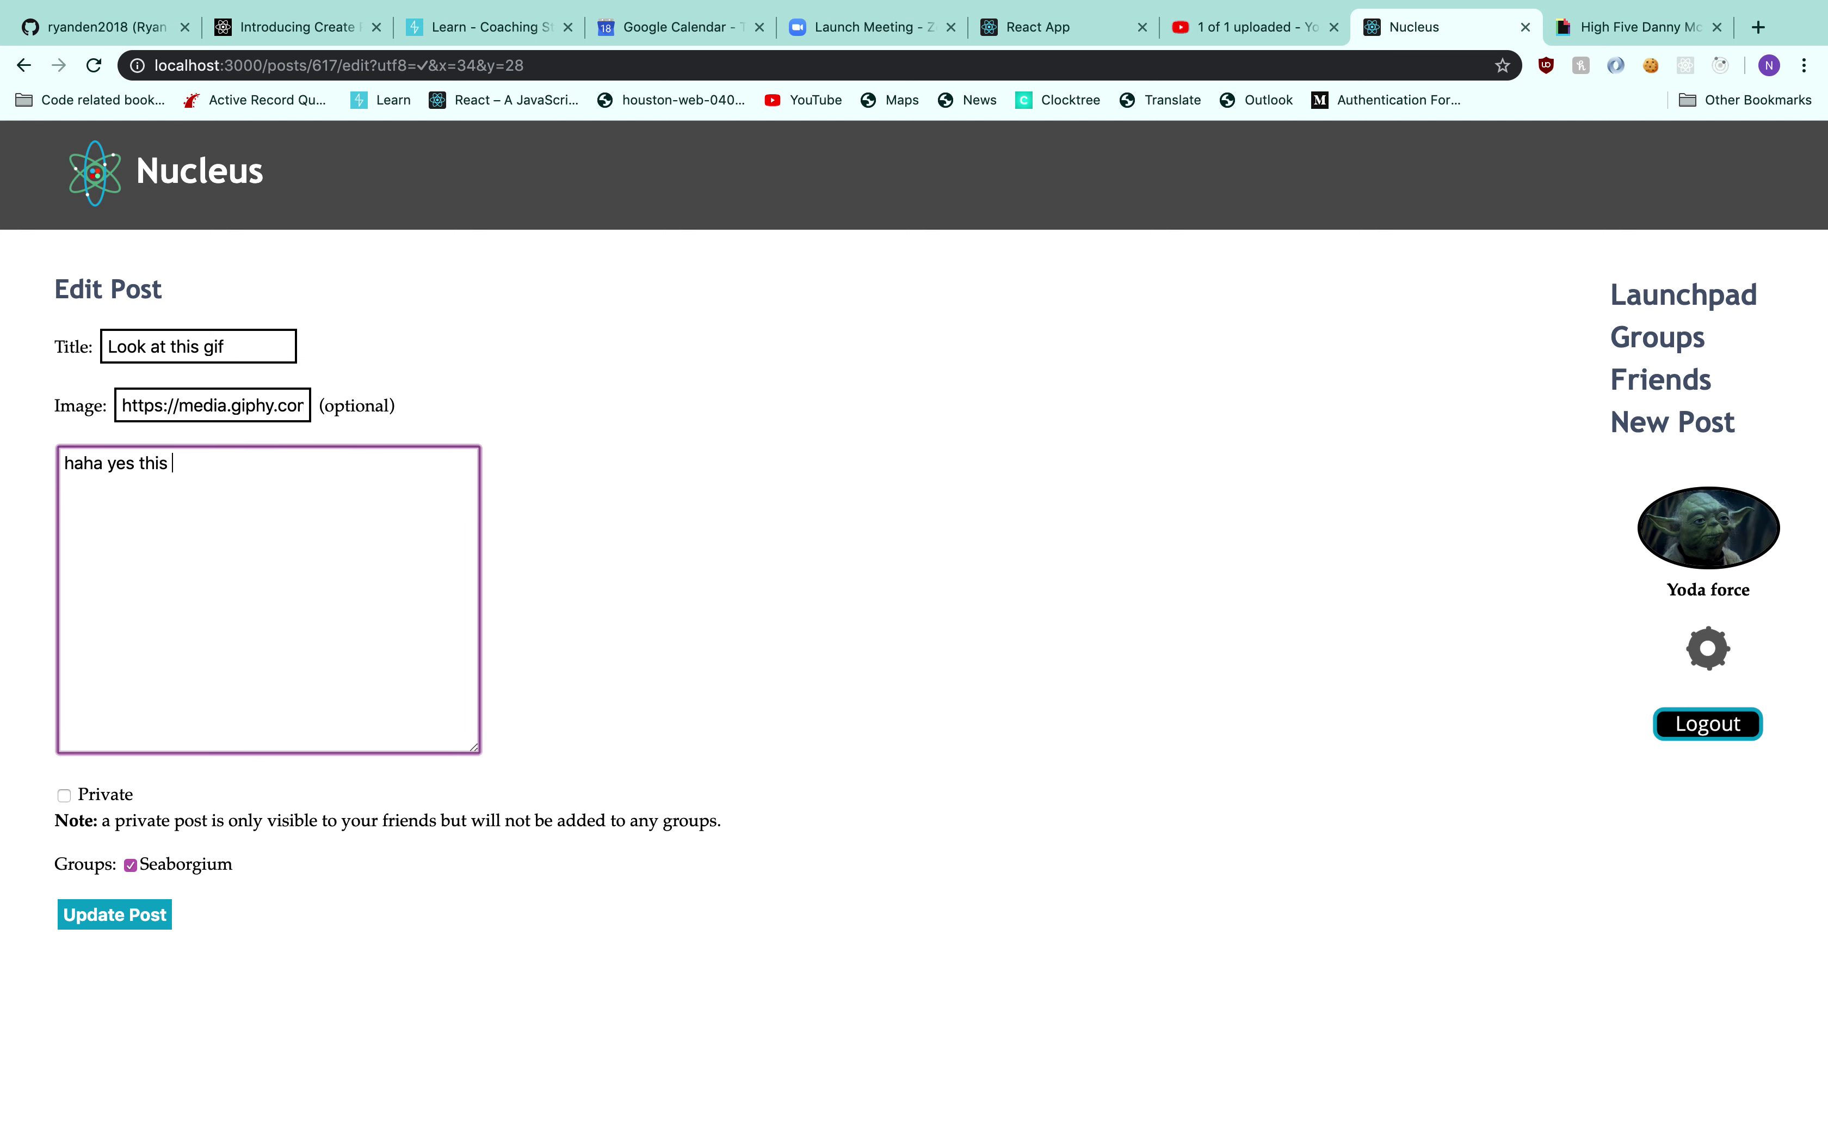
{"action": "left_click", "coordinate": [119, 905]}
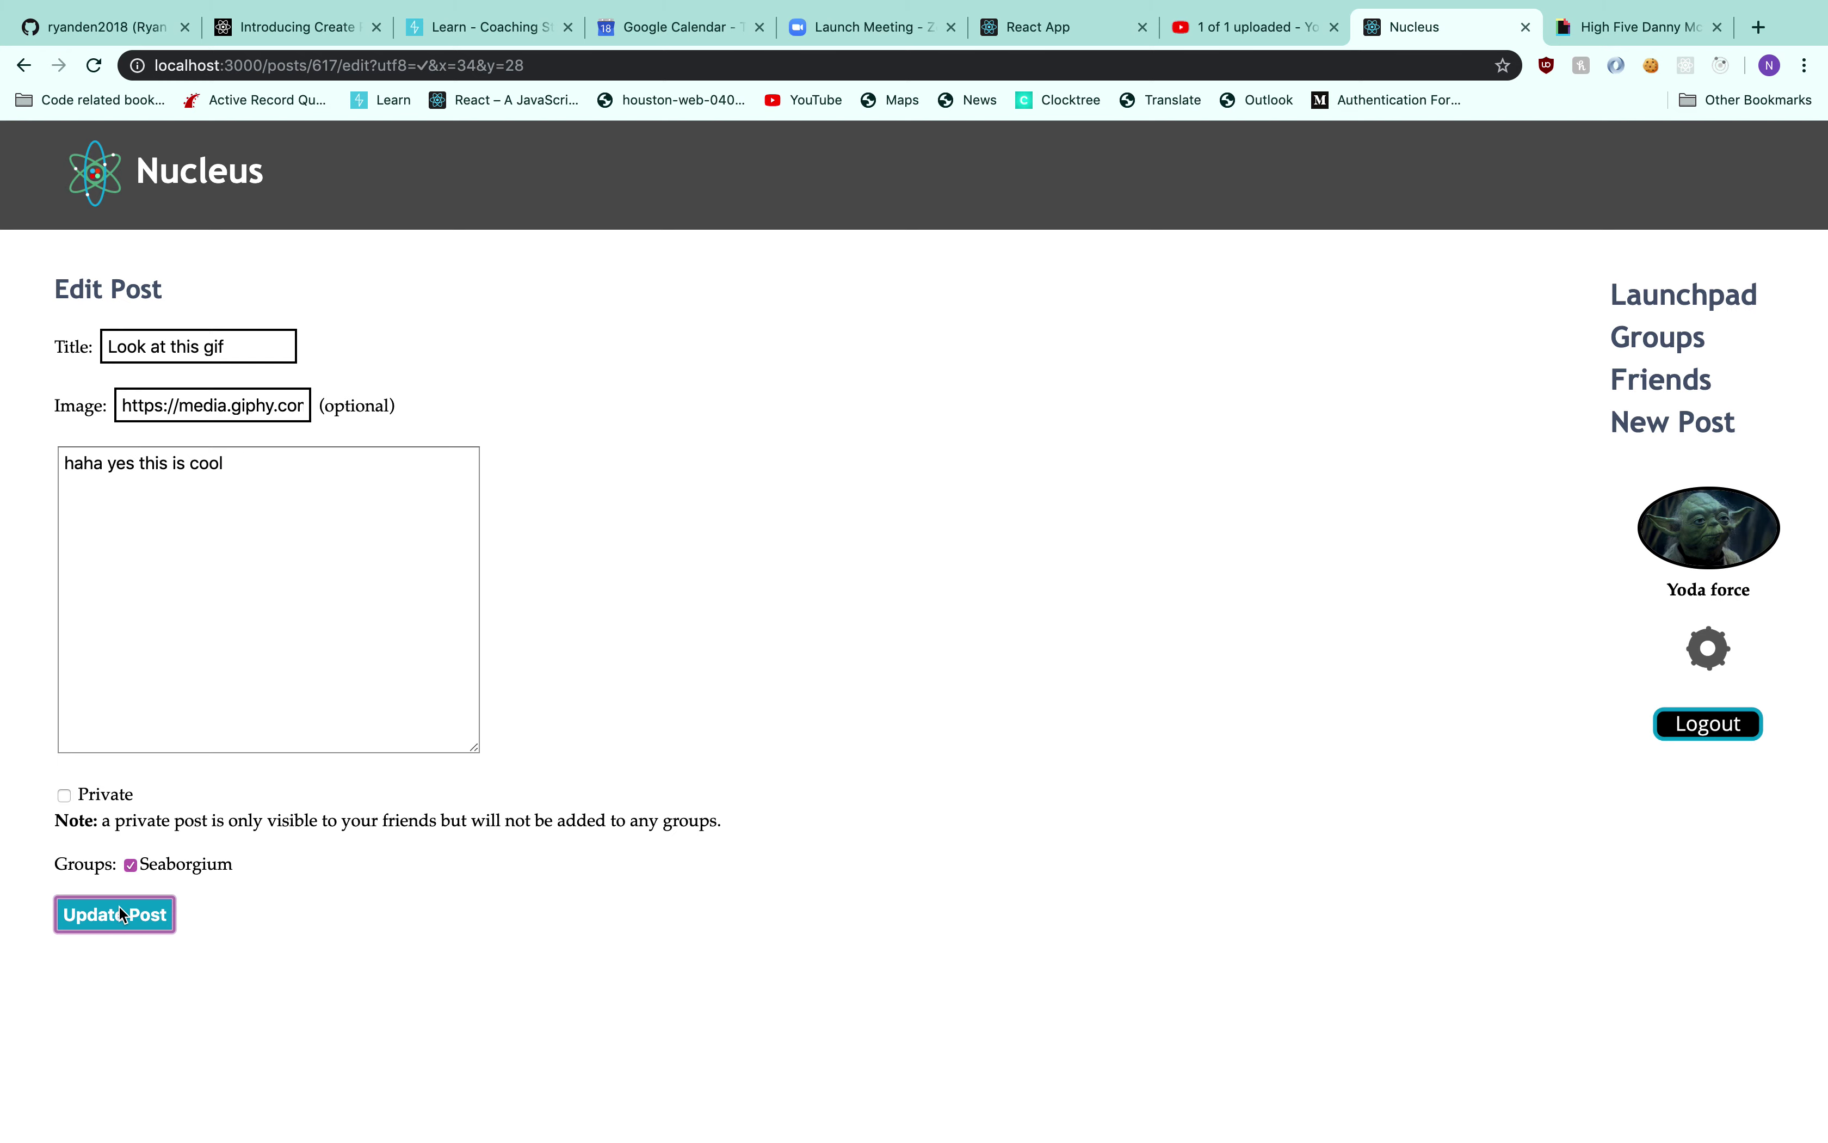
Clear the stray text highlight and log out of Nucleus
{"action": "left_click_drag", "start_coordinate": [142, 467], "coordinate": [21, 466]}
{"action": "left_click", "coordinate": [549, 510]}
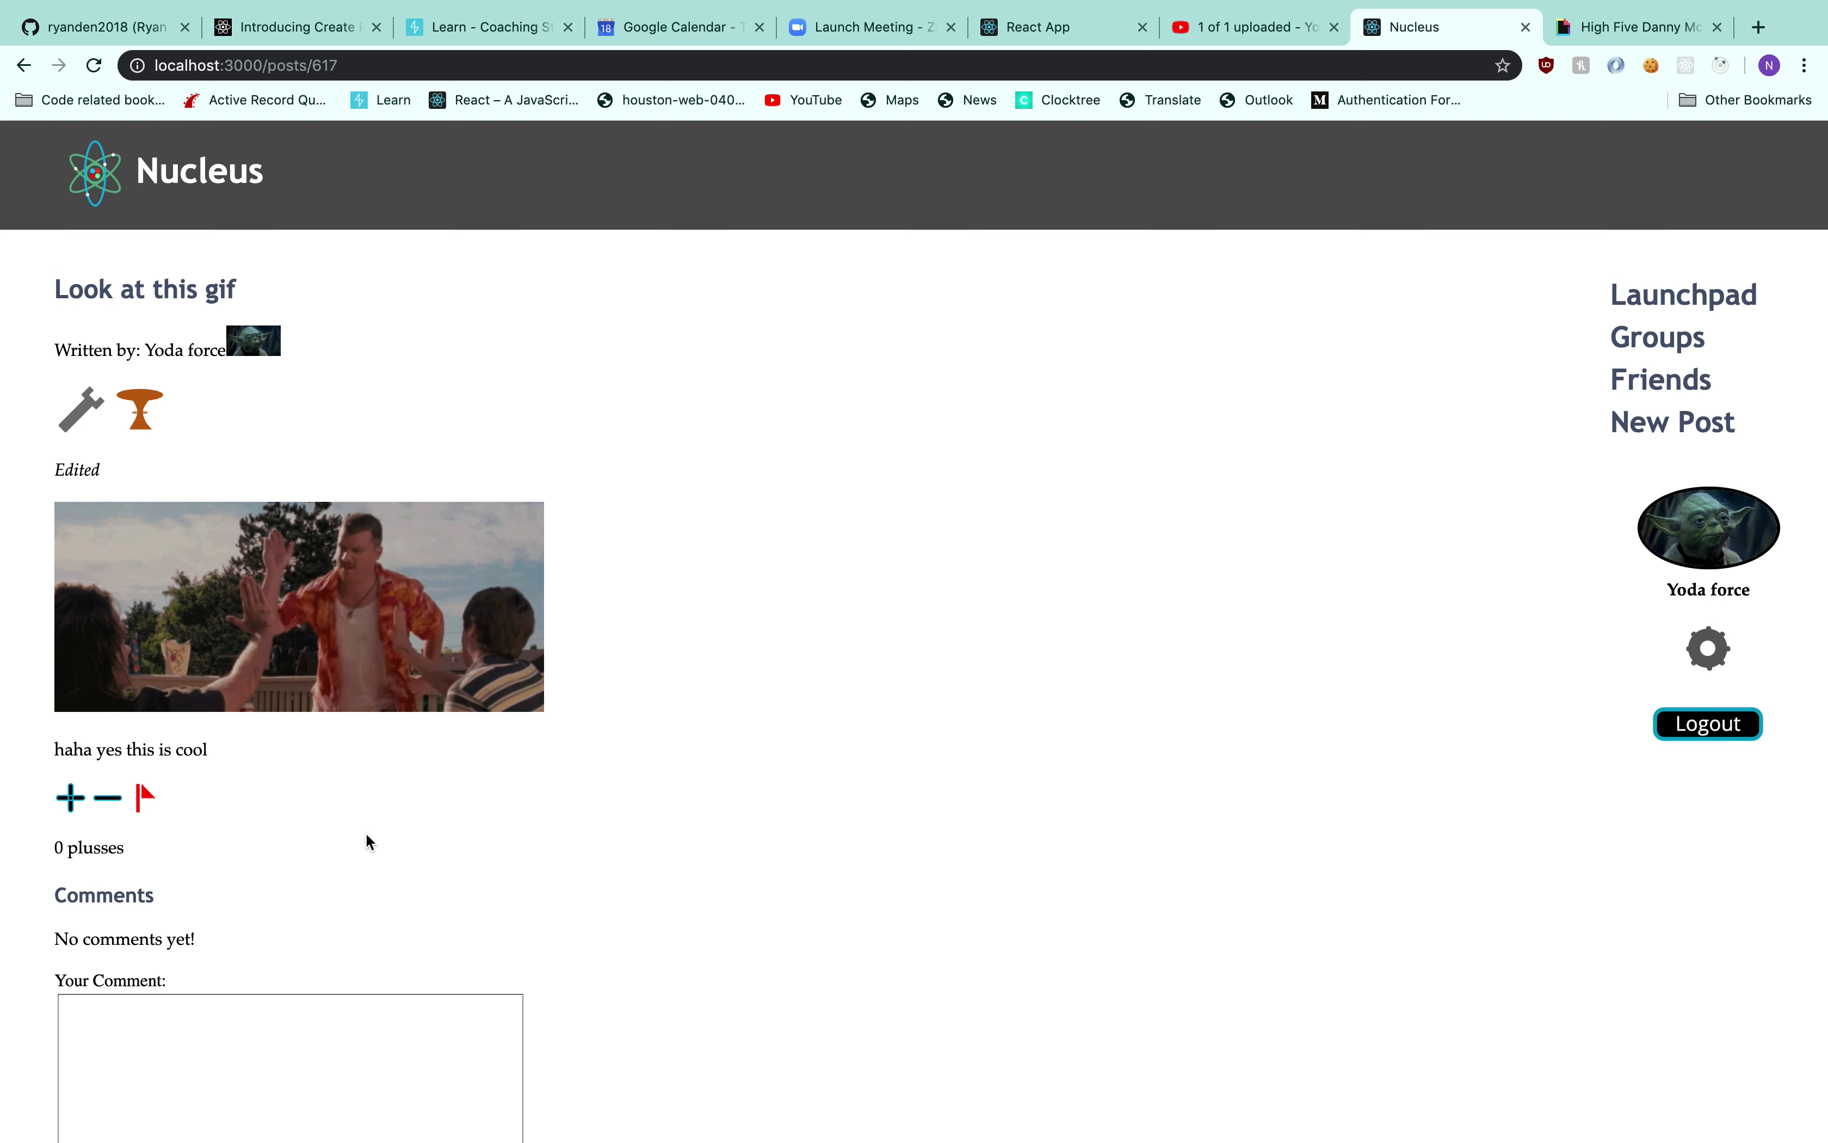
{"action": "left_click", "coordinate": [1707, 723]}
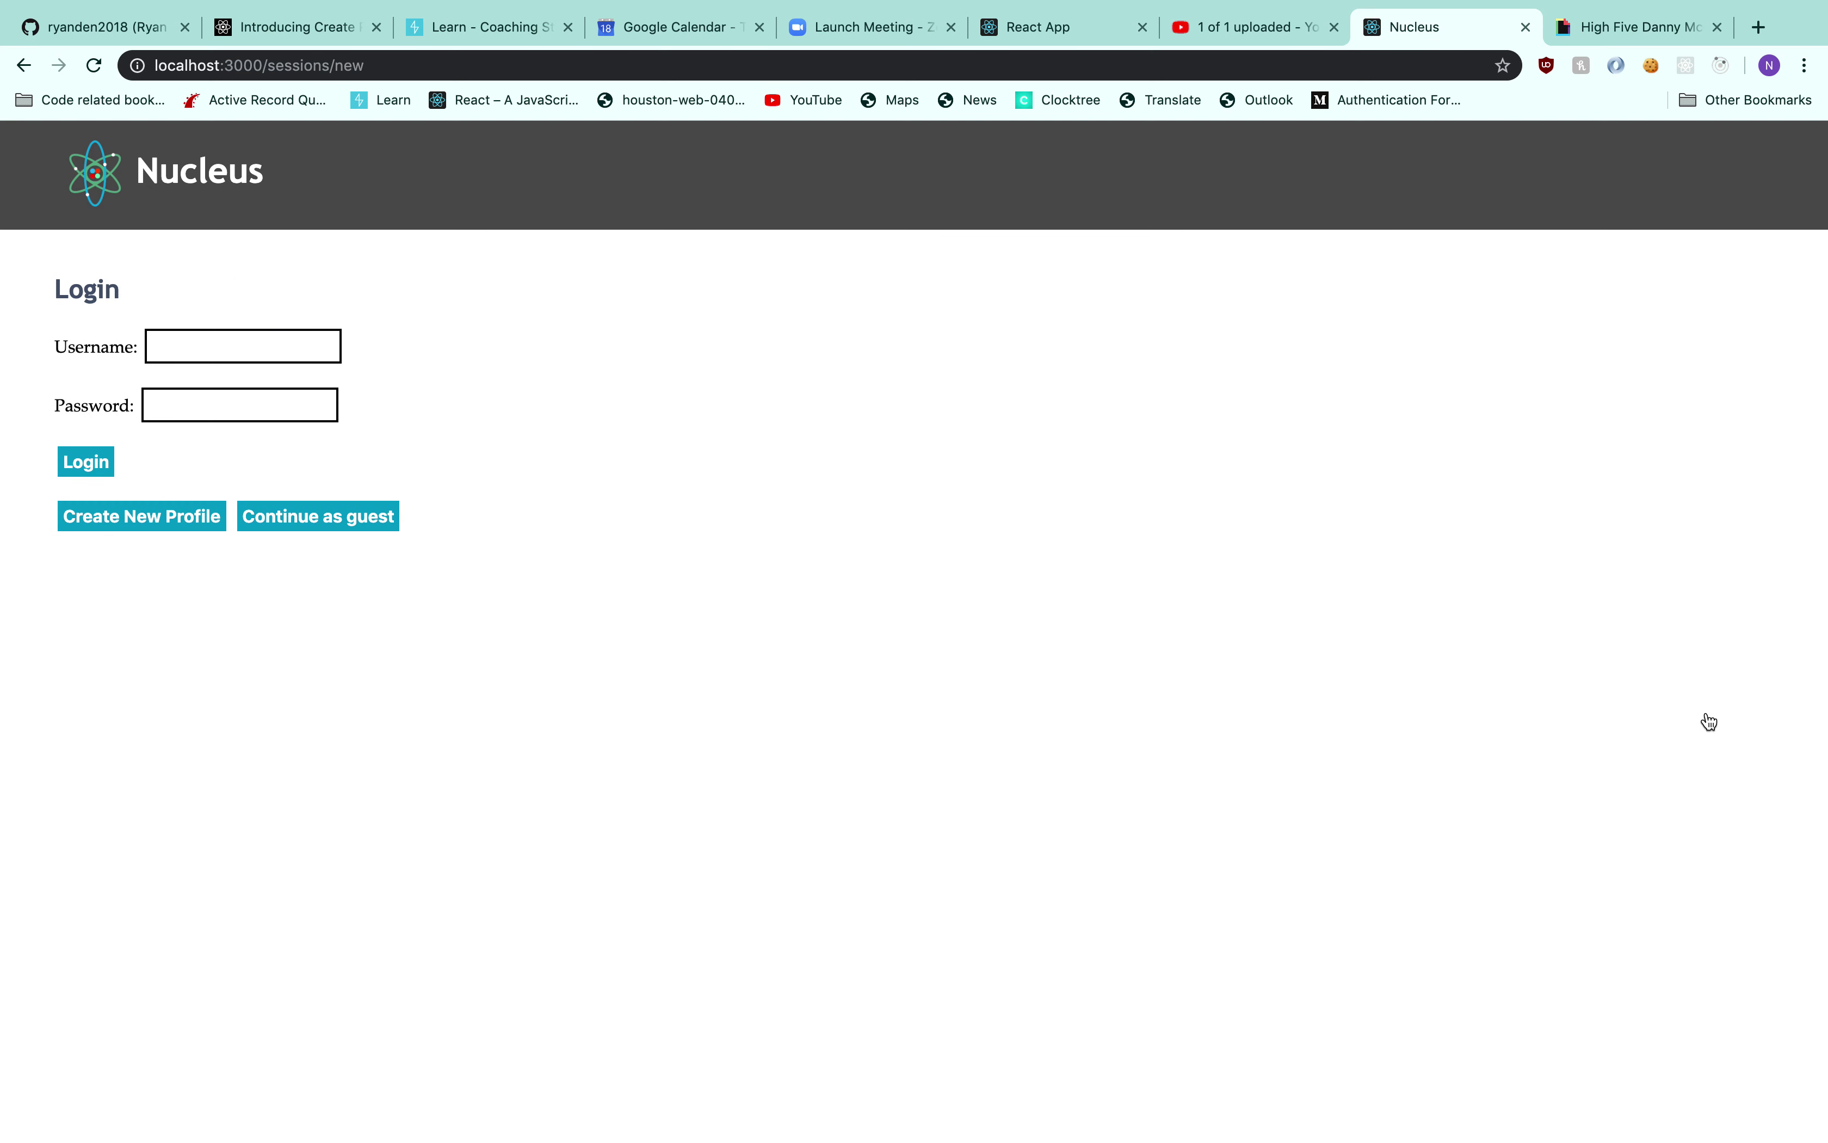